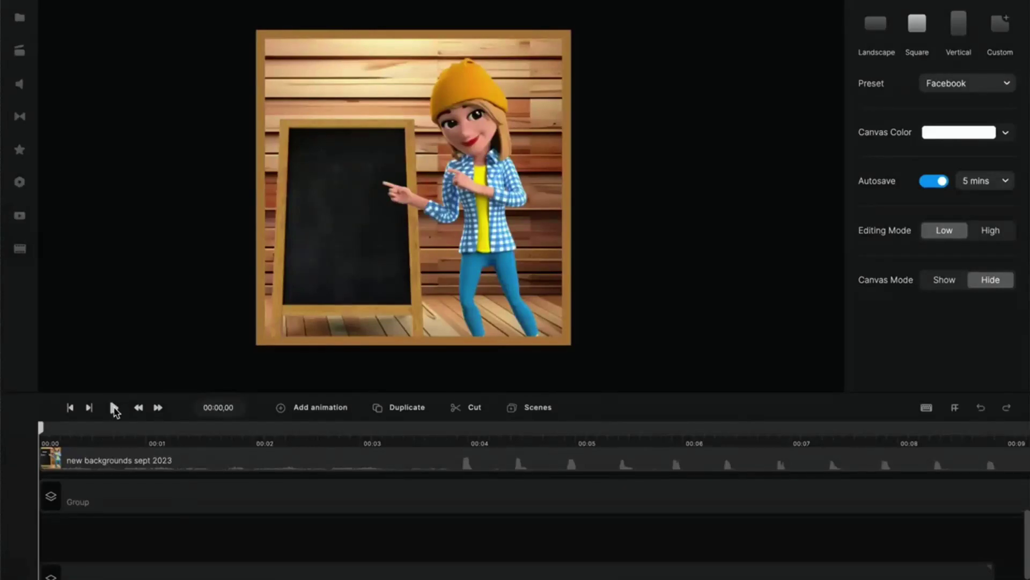
Play and pause the preview, then delete the 'new backgrounds sept 2023' clip
{"action": "left_click", "coordinate": [114, 408]}
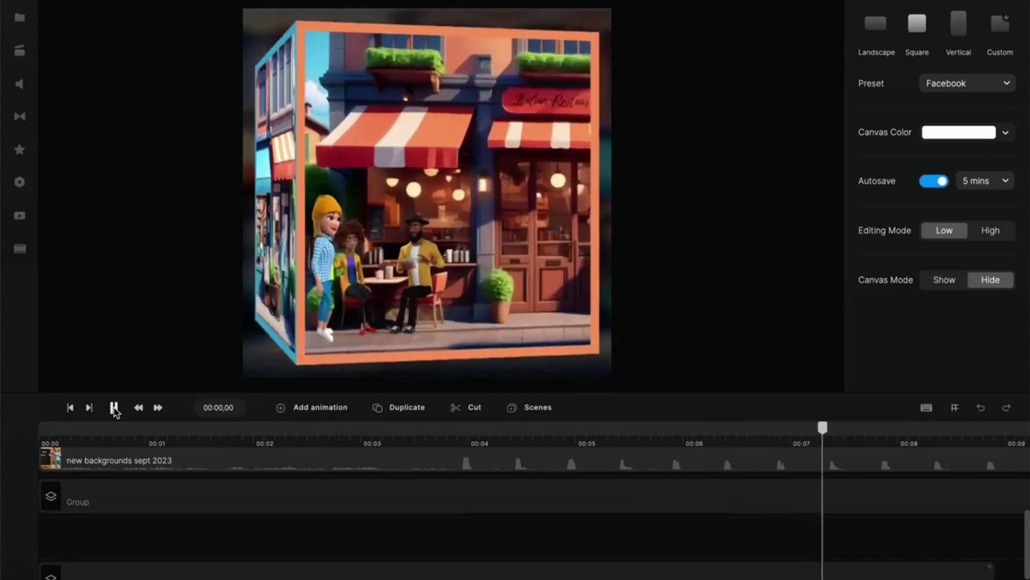
{"action": "left_click", "coordinate": [114, 409]}
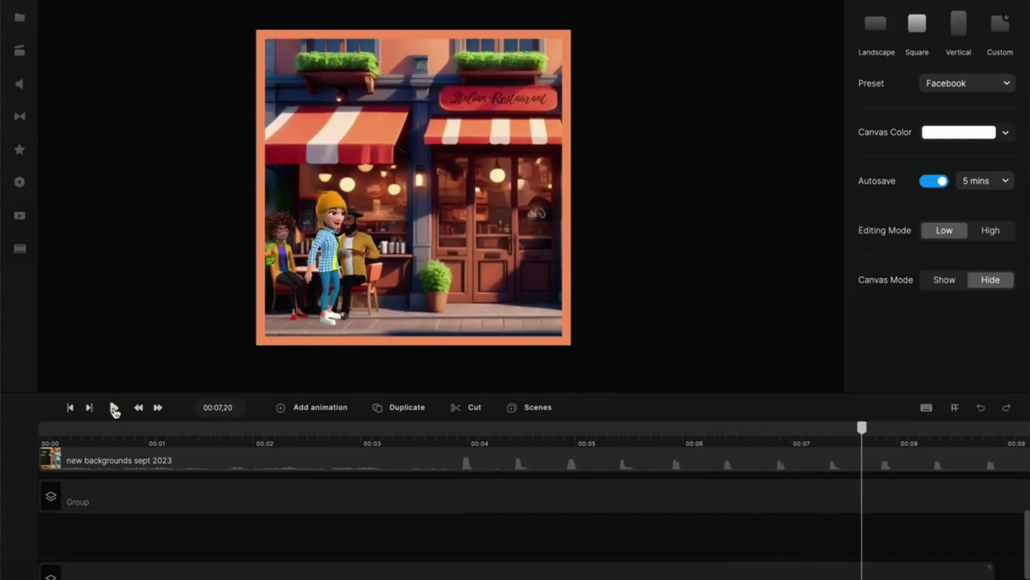
{"action": "left_click", "coordinate": [126, 456]}
{"action": "key", "text": "Delete"}
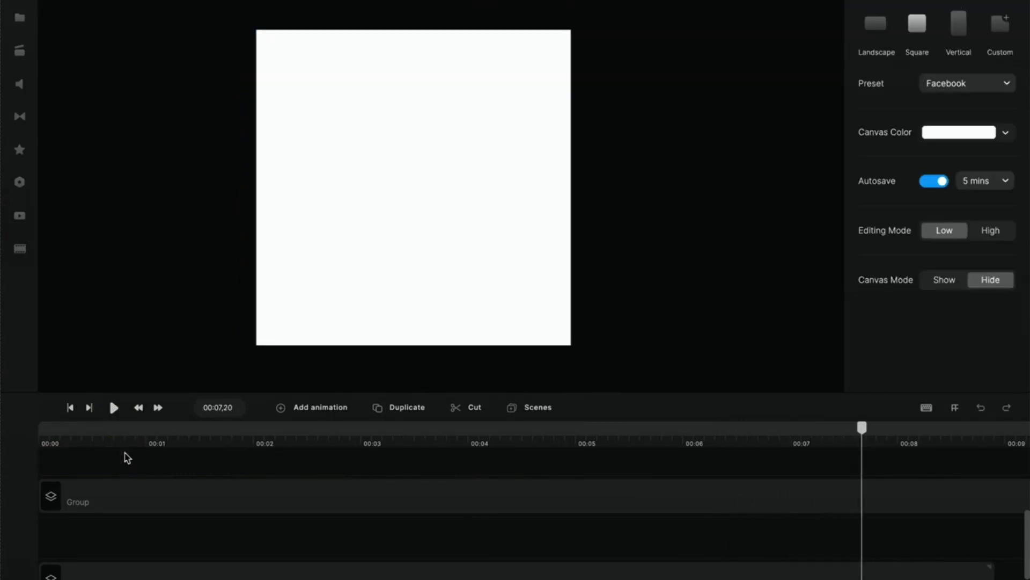
Show the hidden image group and preview the video from the start
{"action": "left_click", "coordinate": [71, 407]}
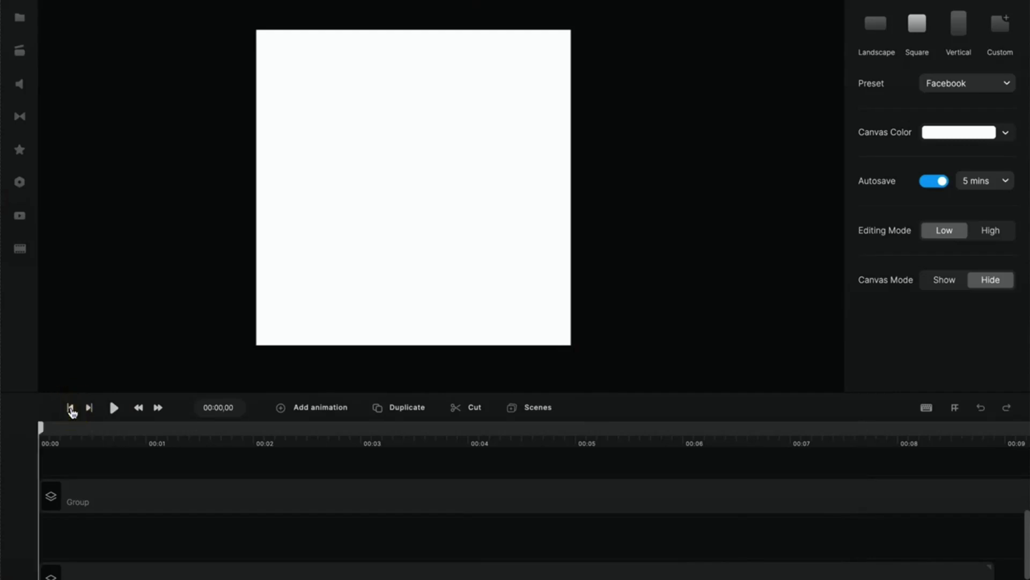
{"action": "left_click", "coordinate": [129, 573]}
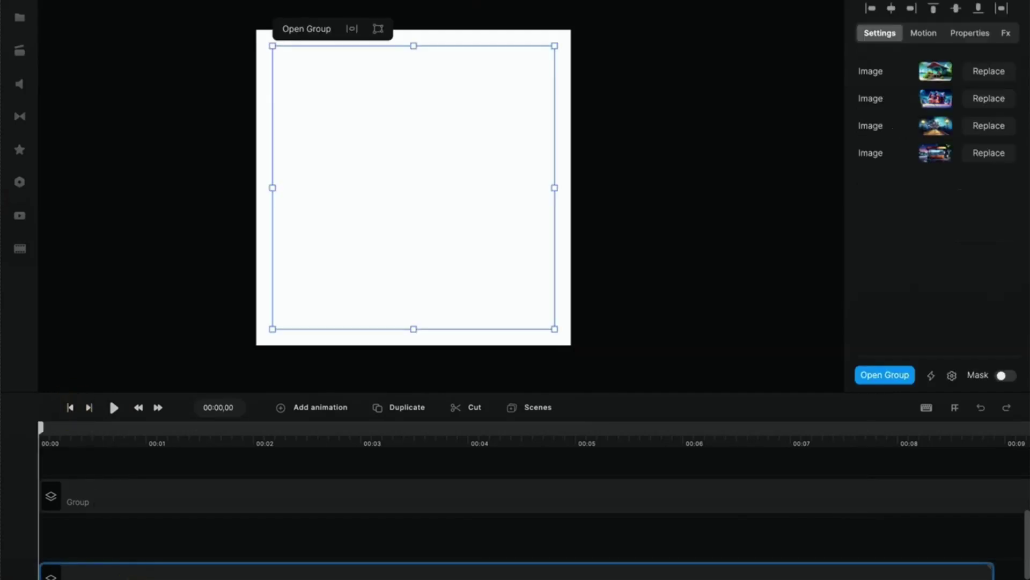
{"action": "right_click", "coordinate": [129, 573]}
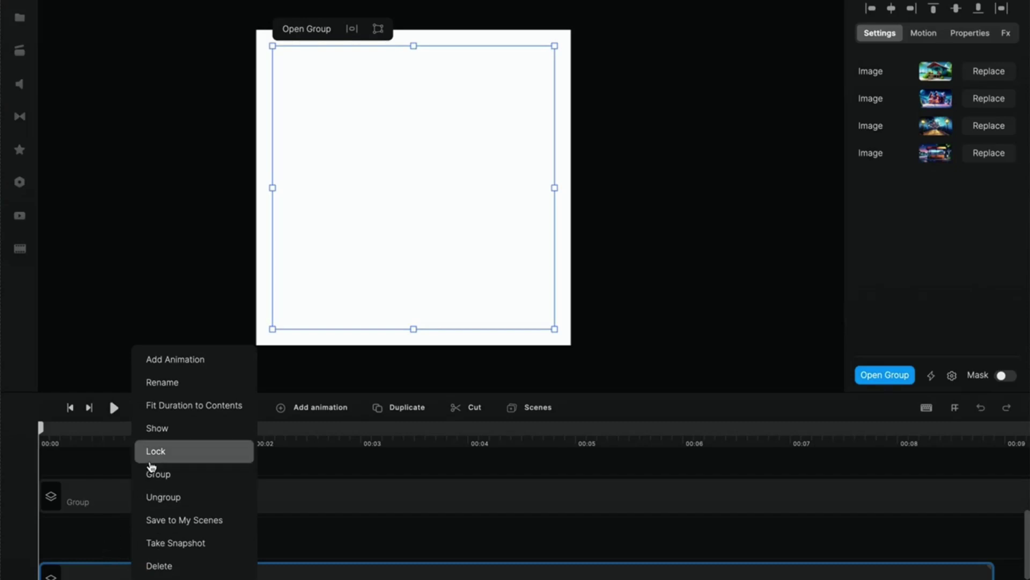
{"action": "left_click", "coordinate": [157, 432]}
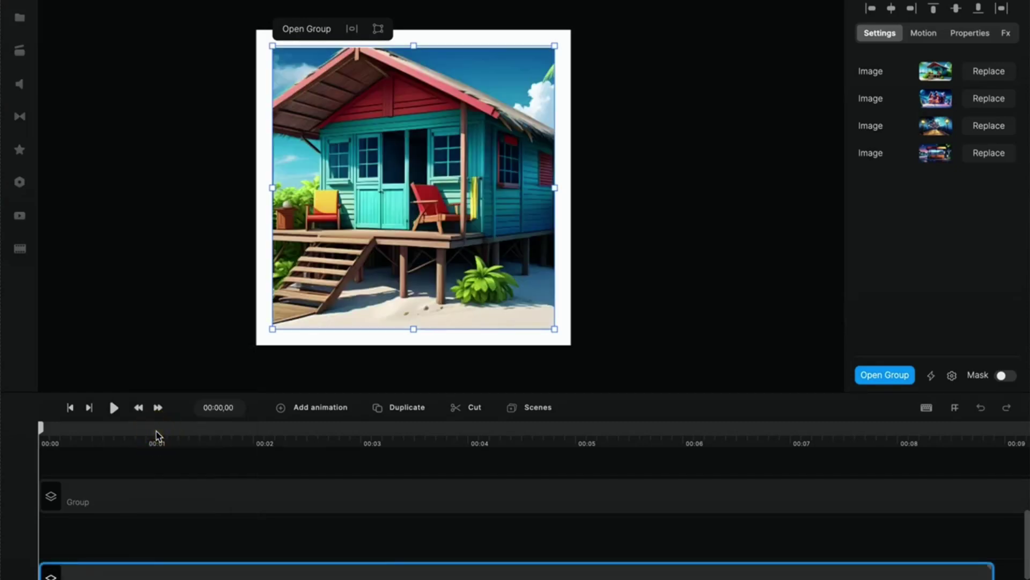
{"action": "left_click", "coordinate": [113, 408]}
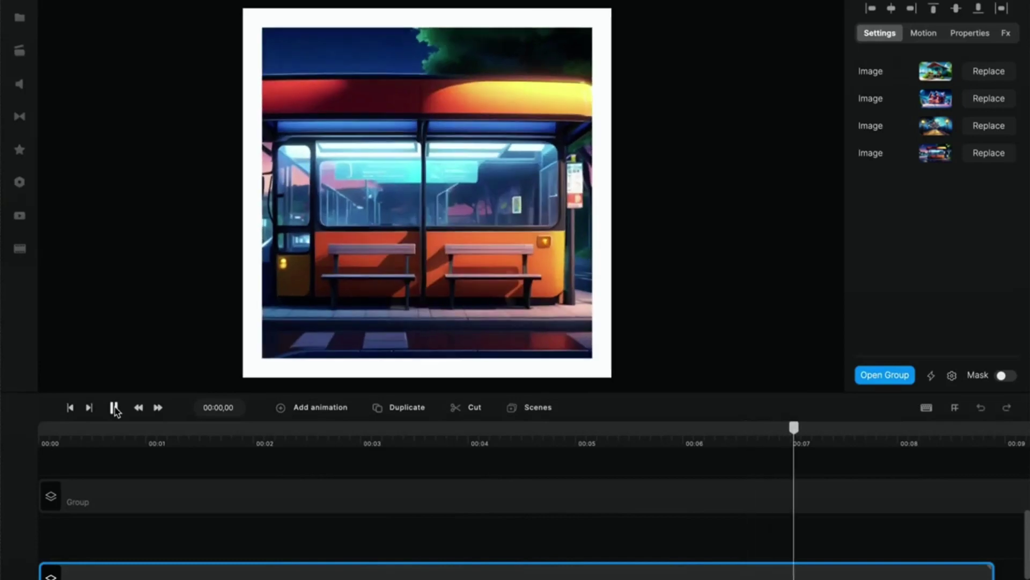
{"action": "left_click", "coordinate": [114, 408]}
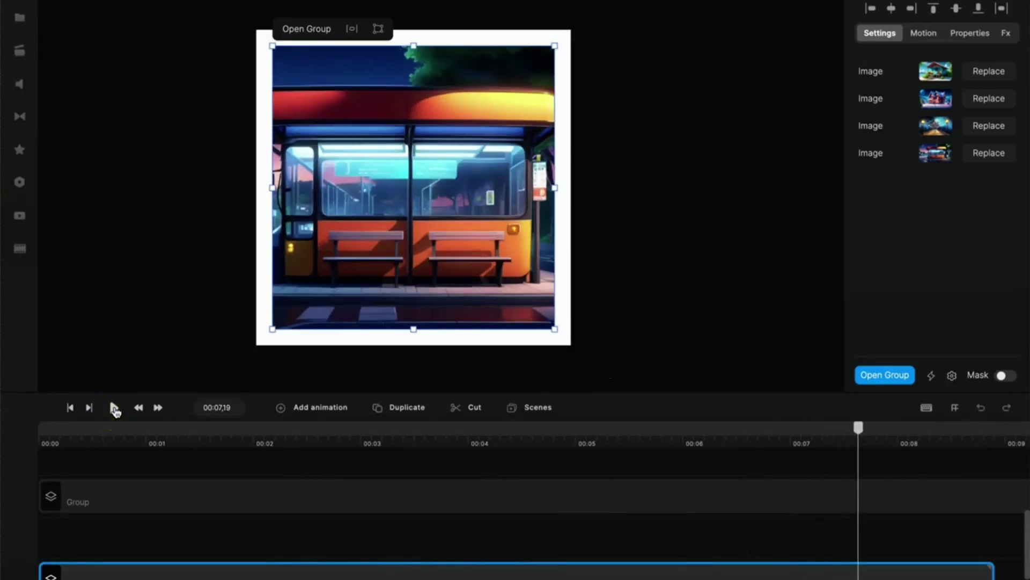
Hide the group, rewind, make it visible again and bring up its options
{"action": "right_click", "coordinate": [149, 573]}
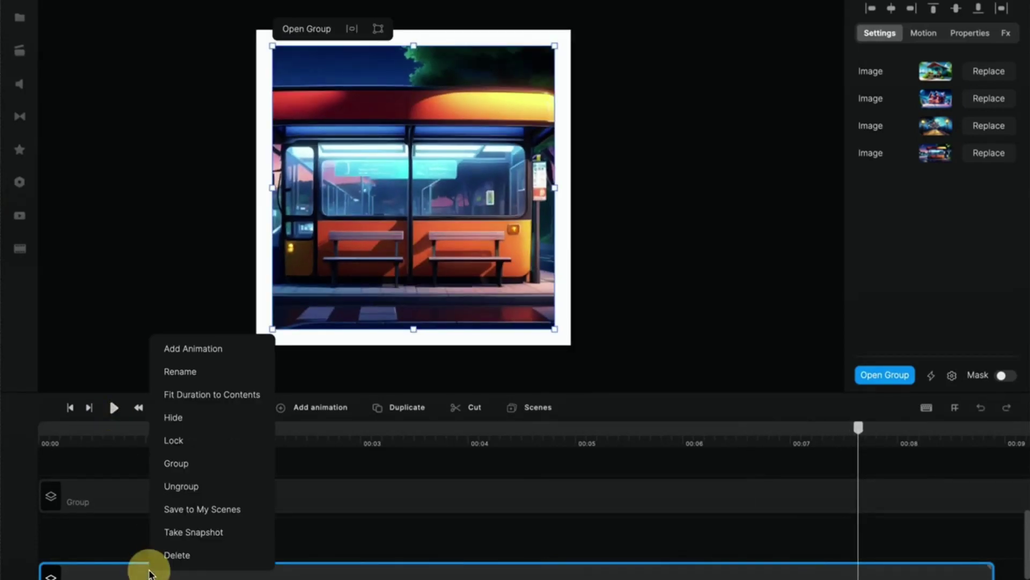
{"action": "left_click", "coordinate": [171, 419]}
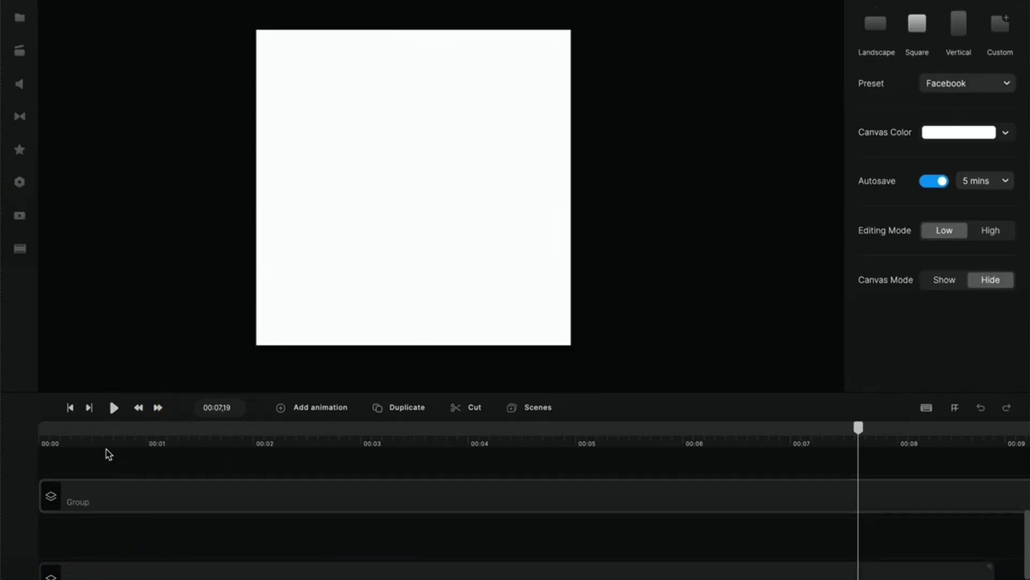
{"action": "left_click", "coordinate": [72, 409]}
{"action": "right_click", "coordinate": [116, 504]}
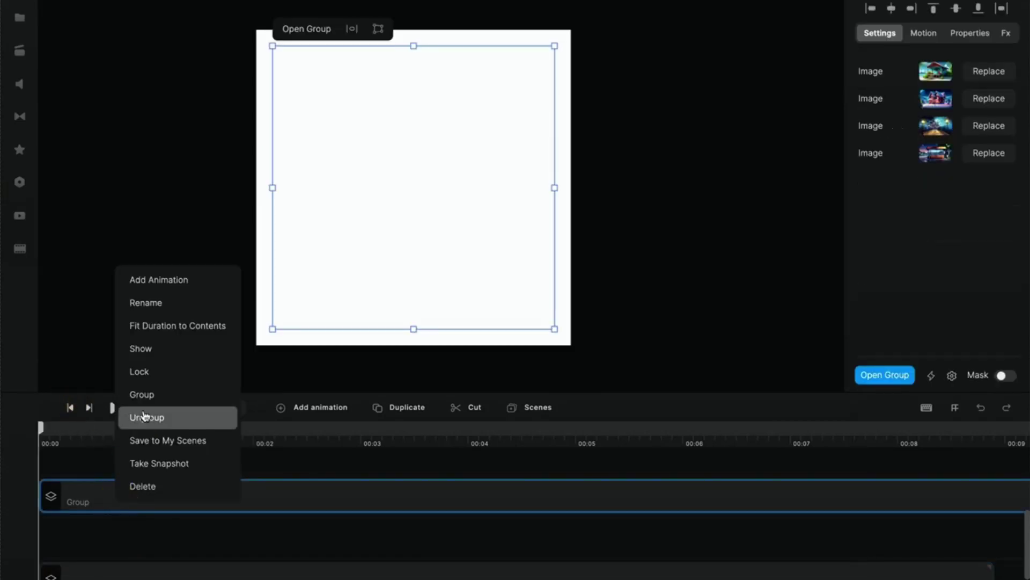
{"action": "left_click", "coordinate": [141, 349]}
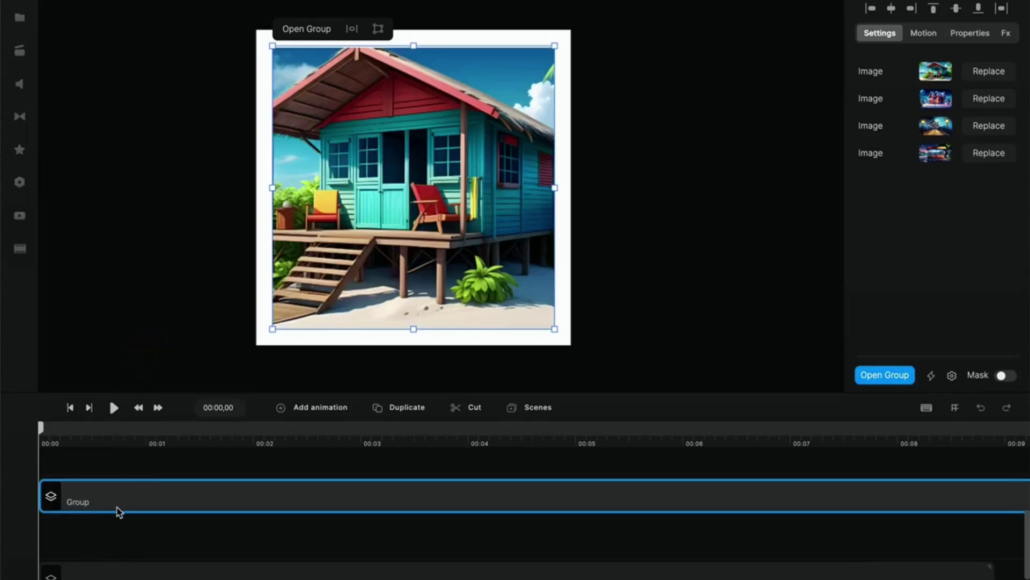
{"action": "right_click", "coordinate": [224, 498]}
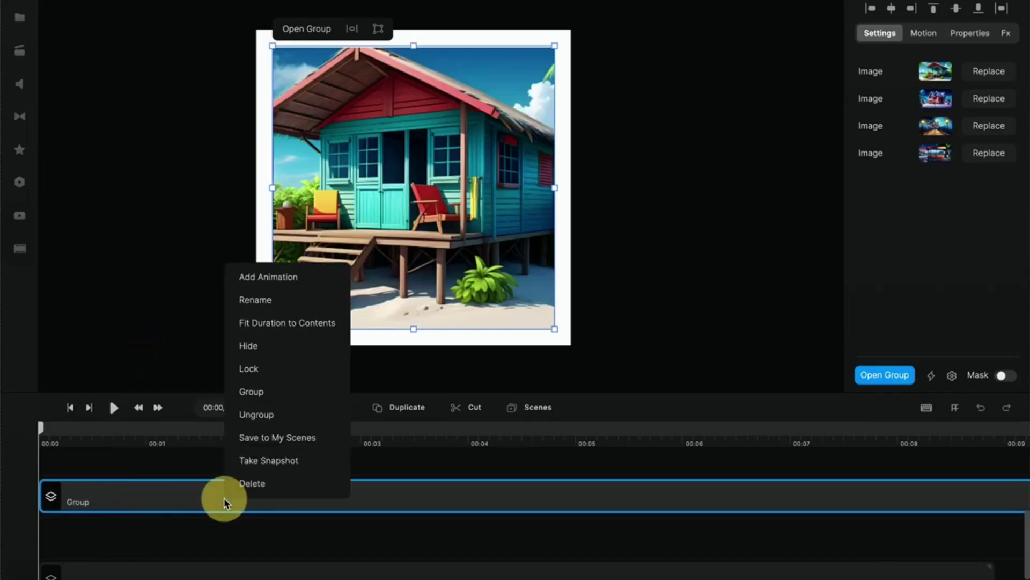
Ungroup the images into separate clips and add a Square shape
{"action": "left_click", "coordinate": [247, 414]}
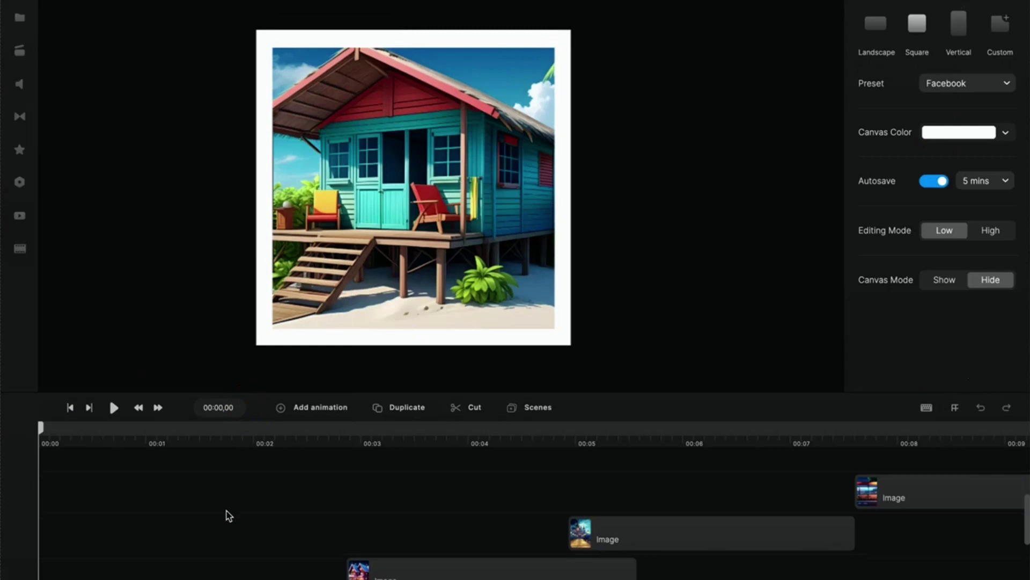
{"action": "scroll", "coordinate": [225, 515], "scroll_direction": "down", "scroll_amount": 5}
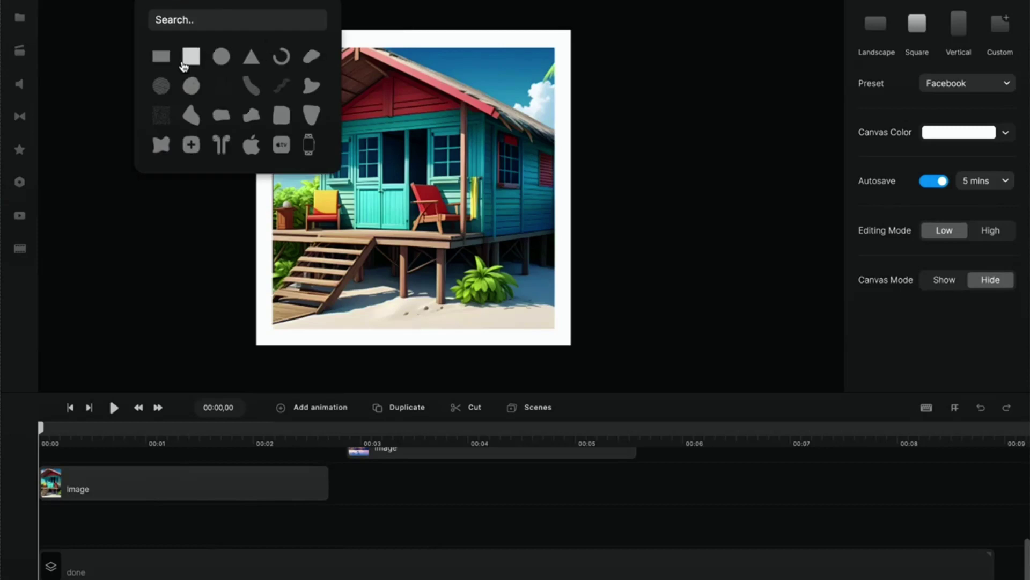
{"action": "left_click", "coordinate": [191, 56]}
Resize and centre the blue square over the beach hut image at 90% scale
{"action": "left_click_drag", "start_coordinate": [378, 134], "coordinate": [328, 92]}
{"action": "left_click_drag", "start_coordinate": [460, 239], "coordinate": [560, 329]}
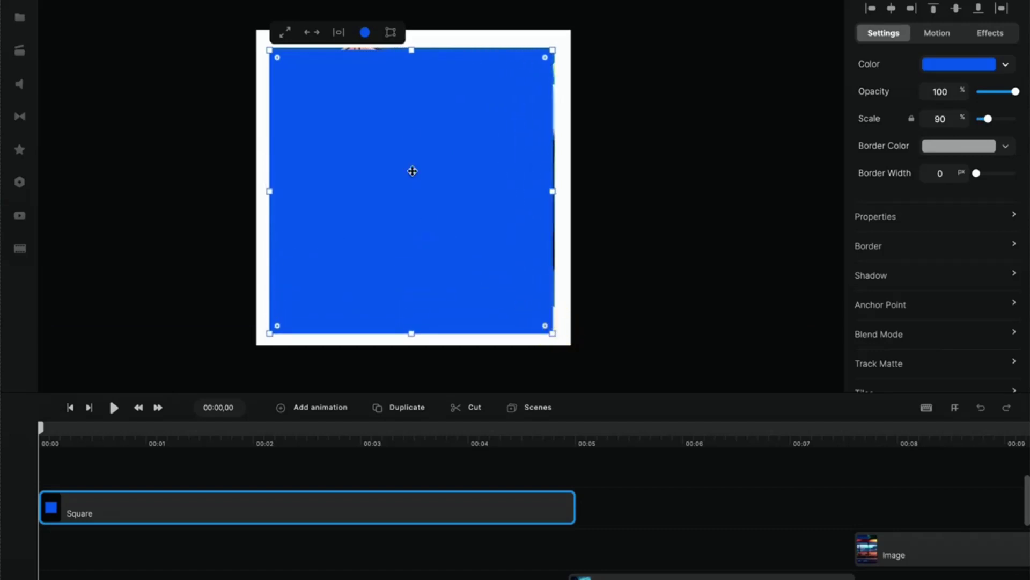
{"action": "left_click", "coordinate": [338, 33]}
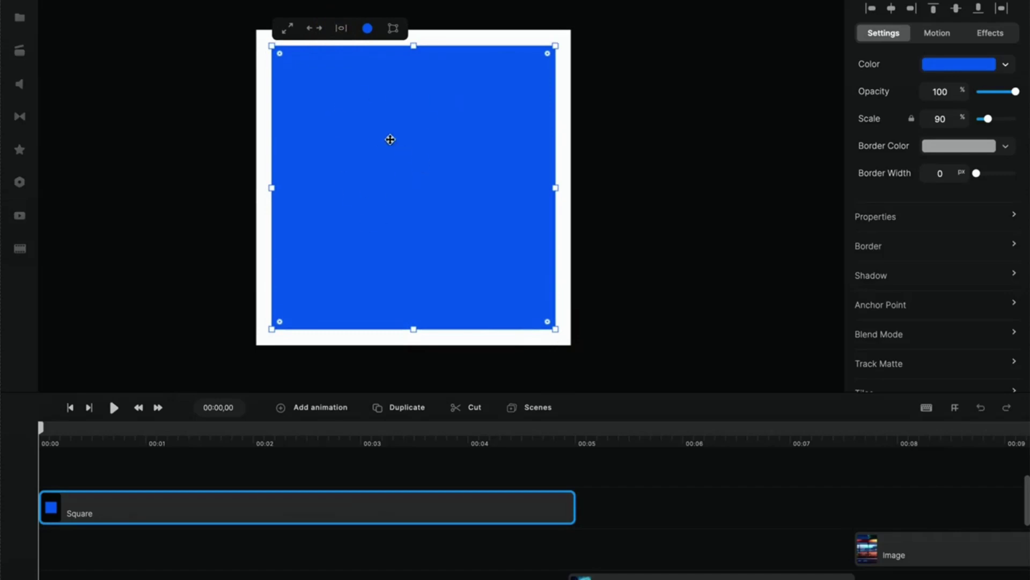
{"action": "left_click", "coordinate": [19, 51]}
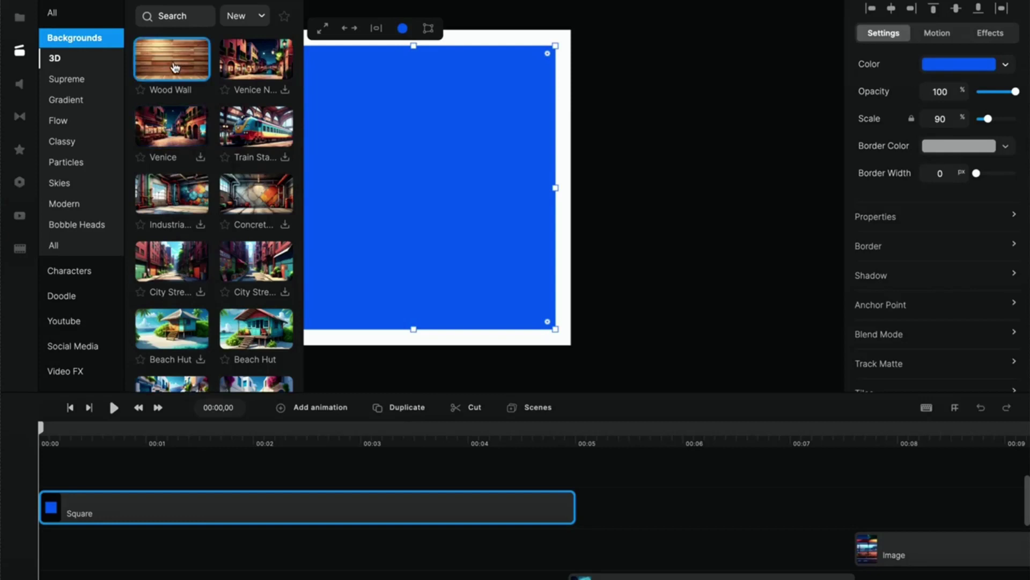
Add the Wood Wall background and size it to 92%, centred on the canvas
{"action": "left_click_drag", "start_coordinate": [175, 67], "coordinate": [391, 111]}
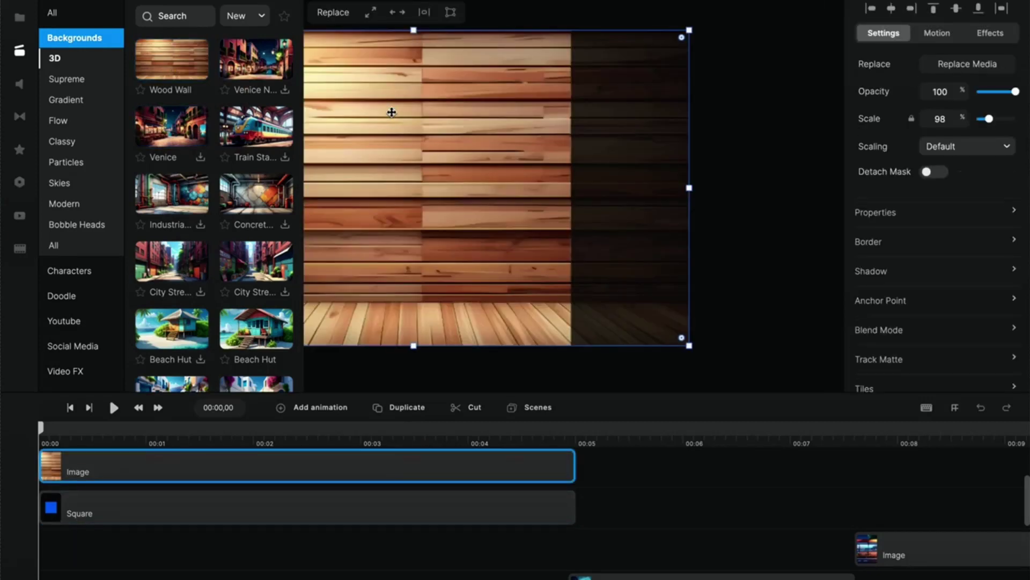
{"action": "left_click", "coordinate": [19, 51]}
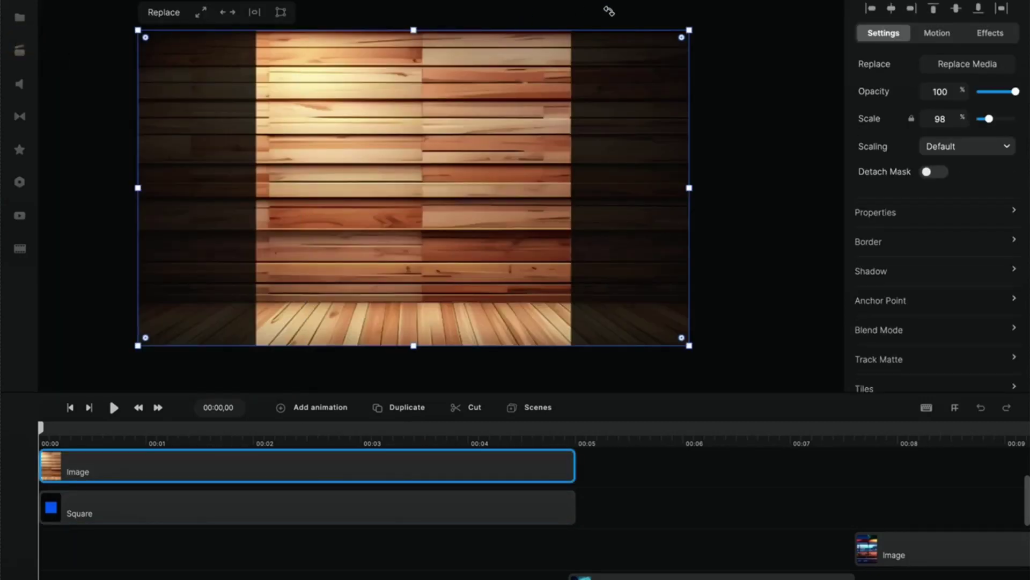
{"action": "left_click_drag", "start_coordinate": [694, 30], "coordinate": [542, 88]}
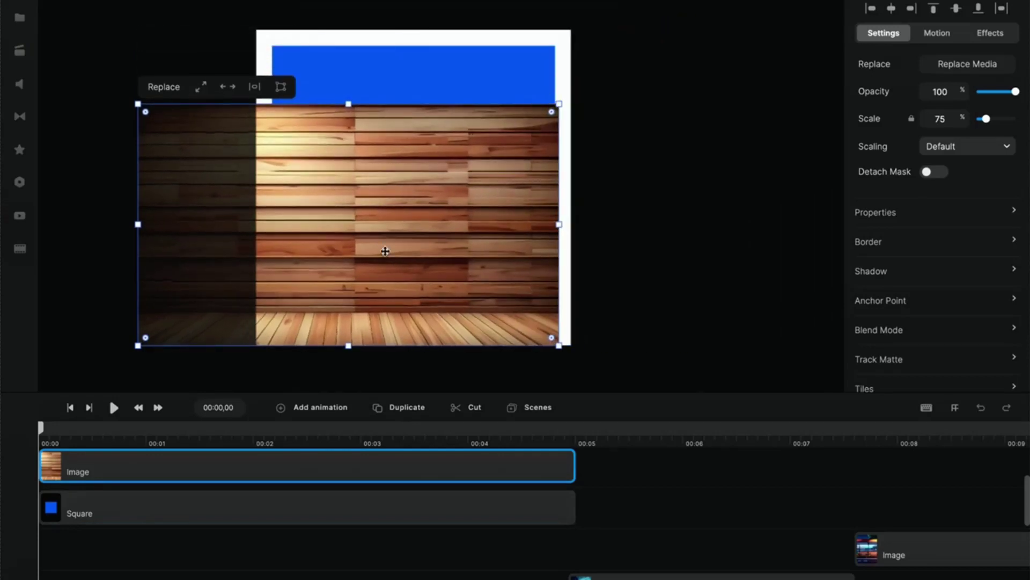
{"action": "left_click_drag", "start_coordinate": [385, 246], "coordinate": [413, 188]}
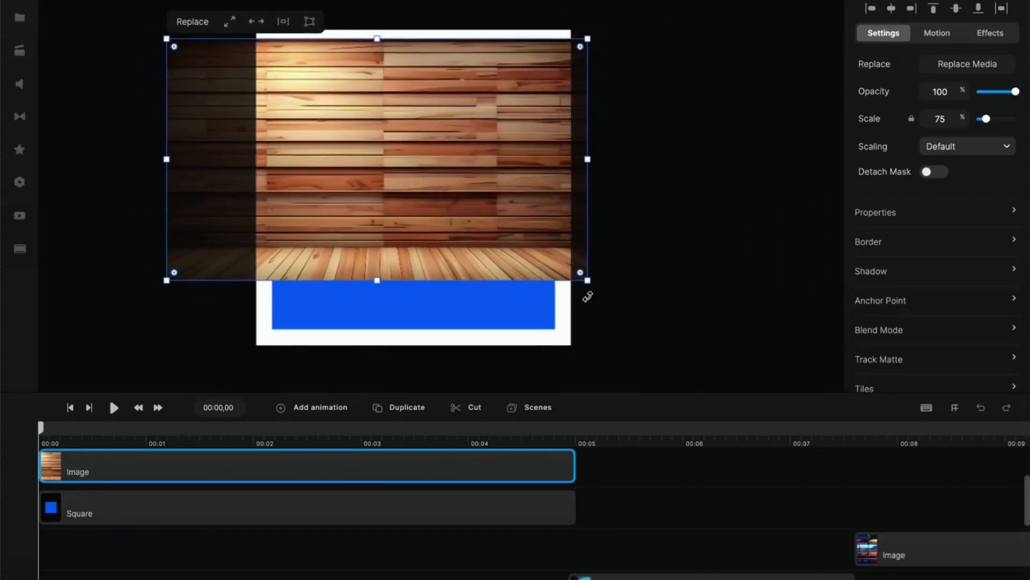
{"action": "left_click_drag", "start_coordinate": [588, 276], "coordinate": [668, 341]}
{"action": "left_click_drag", "start_coordinate": [634, 277], "coordinate": [624, 277]}
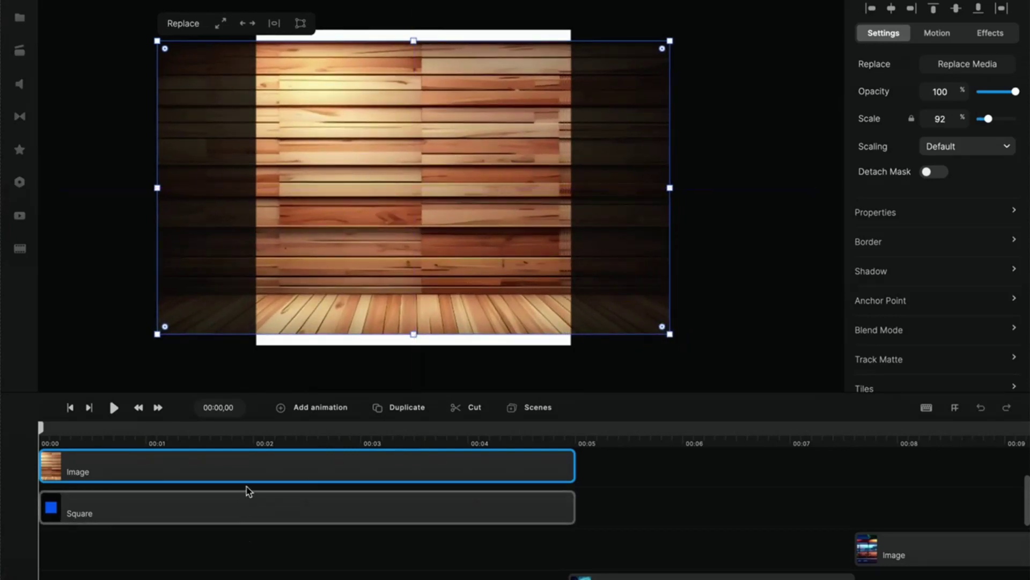
Select the wood image with the Square and mask the image with Square
{"action": "left_click", "coordinate": [243, 473]}
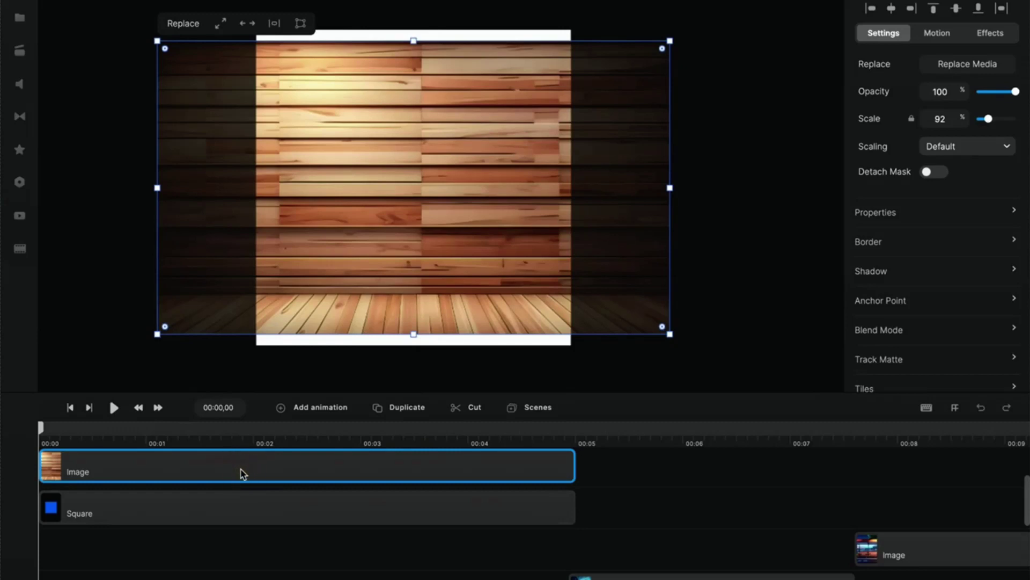
{"action": "left_click", "coordinate": [247, 507], "text": "shift"}
{"action": "right_click", "coordinate": [248, 507]}
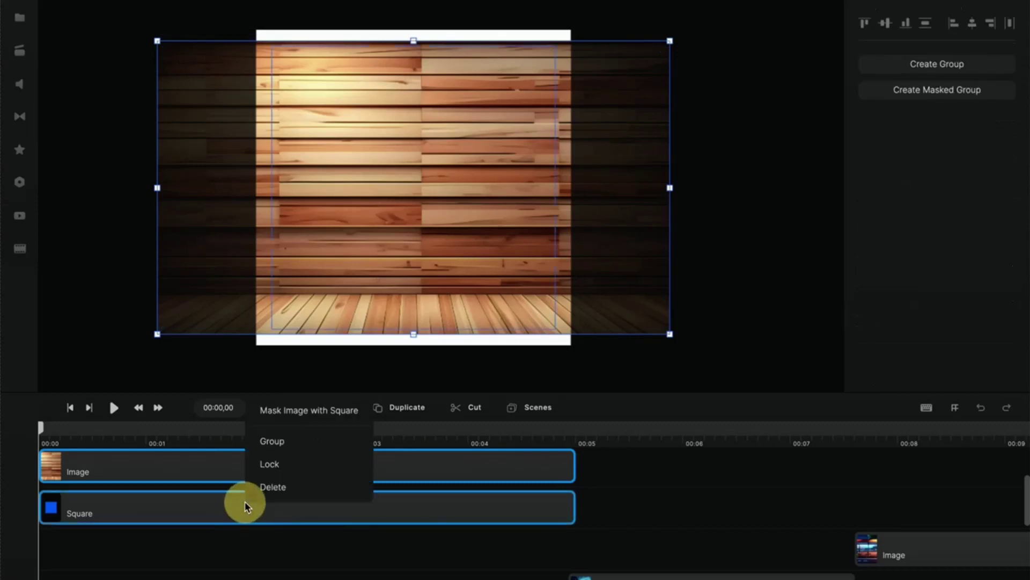
{"action": "left_click", "coordinate": [274, 418]}
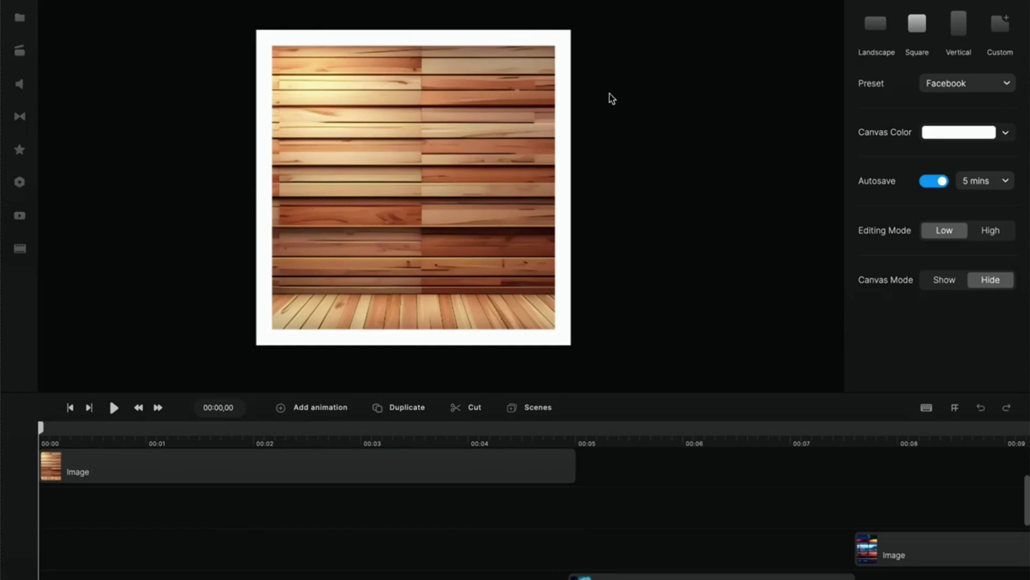
Slide the wood image right inside its square mask to show different planks
{"action": "left_click", "coordinate": [423, 190]}
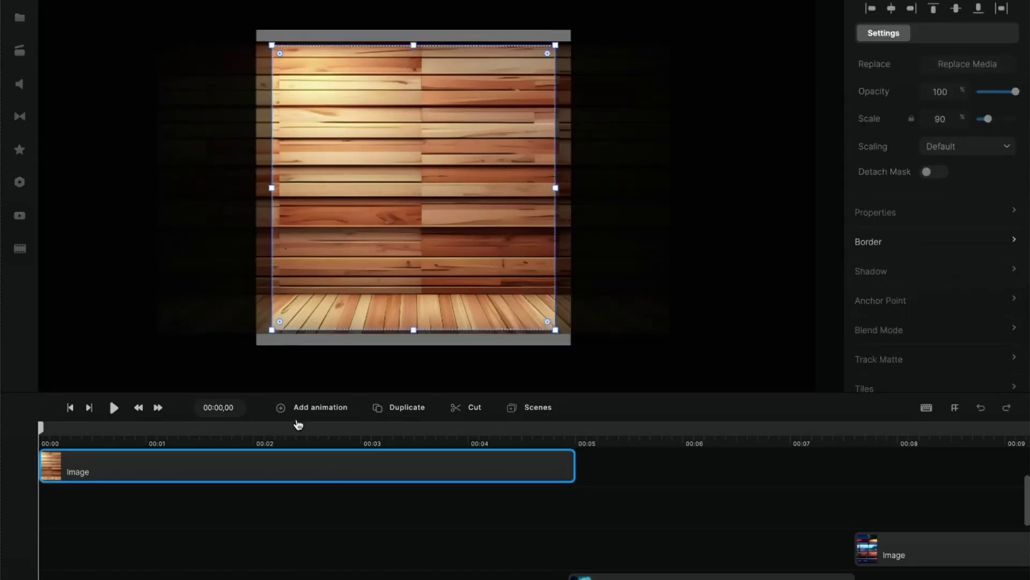
{"action": "left_click", "coordinate": [309, 537]}
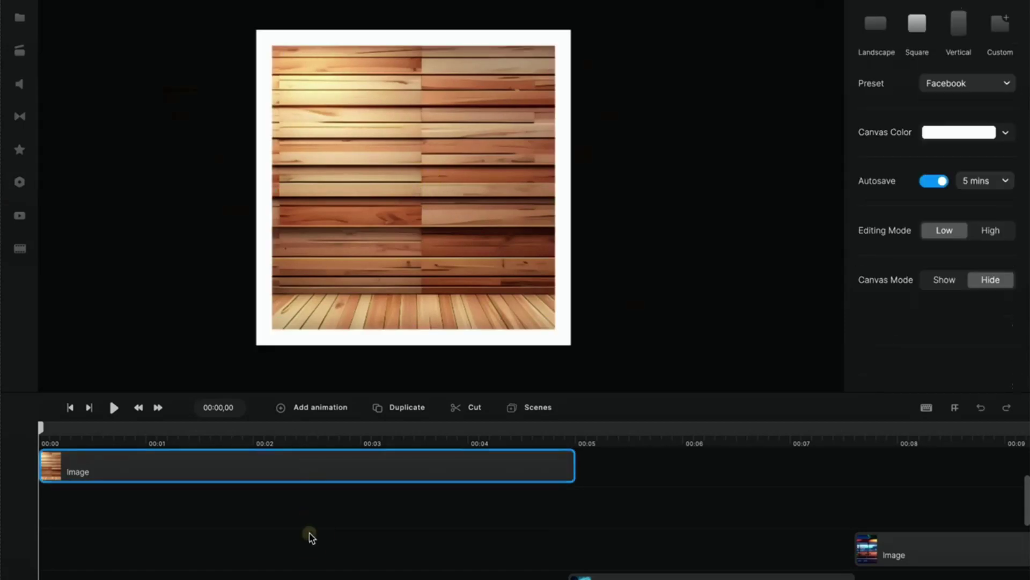
{"action": "double_click", "coordinate": [403, 170]}
{"action": "left_click_drag", "start_coordinate": [200, 202], "coordinate": [224, 201]}
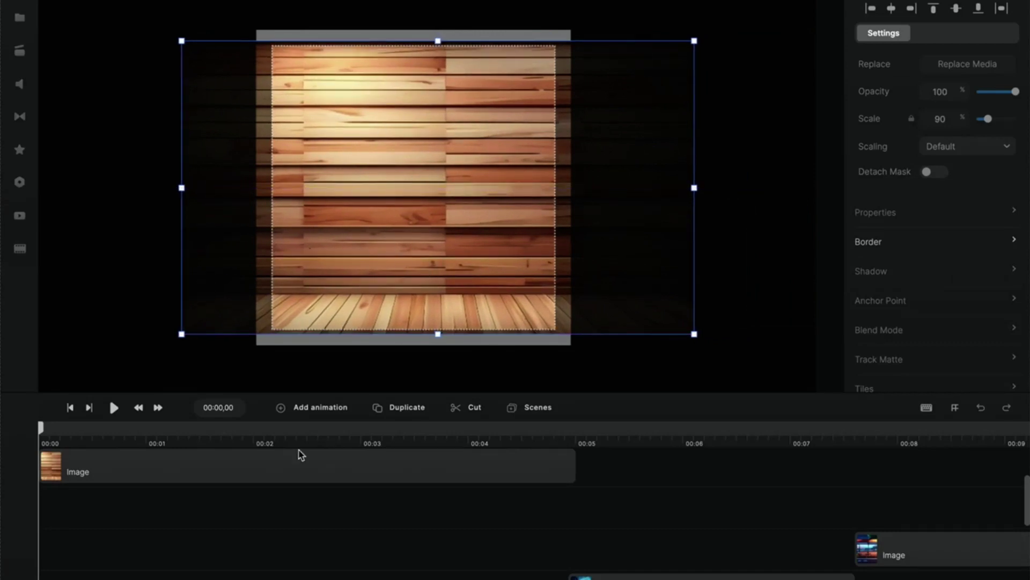
{"action": "left_click", "coordinate": [268, 521]}
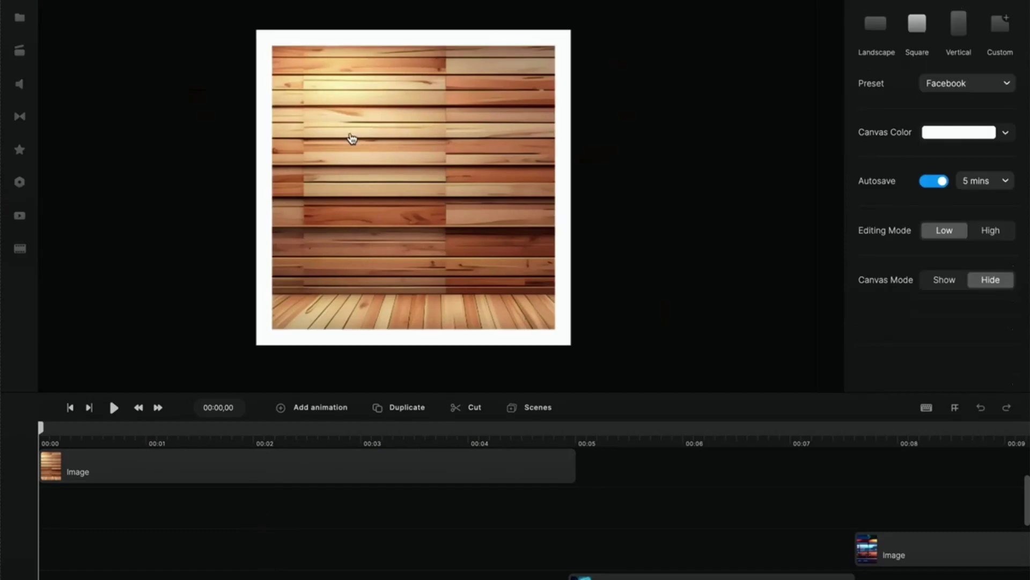
Duplicate the masked wood clip, move the copy to about 00:02.5, ungroup it and delete its wood image
{"action": "left_click", "coordinate": [155, 480]}
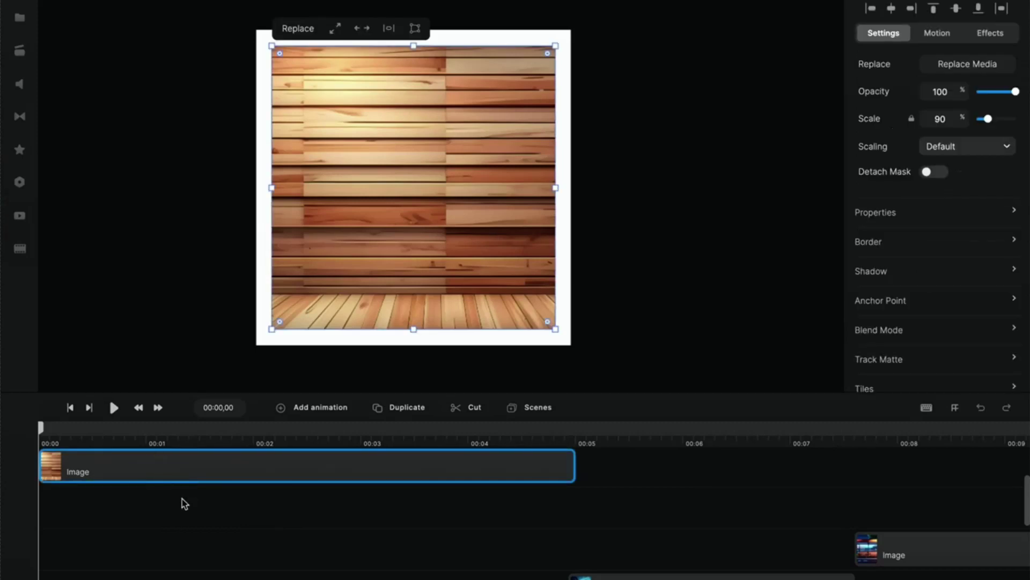
{"action": "key", "text": "ctrl+d"}
{"action": "left_click_drag", "start_coordinate": [156, 501], "coordinate": [447, 494]}
{"action": "right_click", "coordinate": [474, 512]}
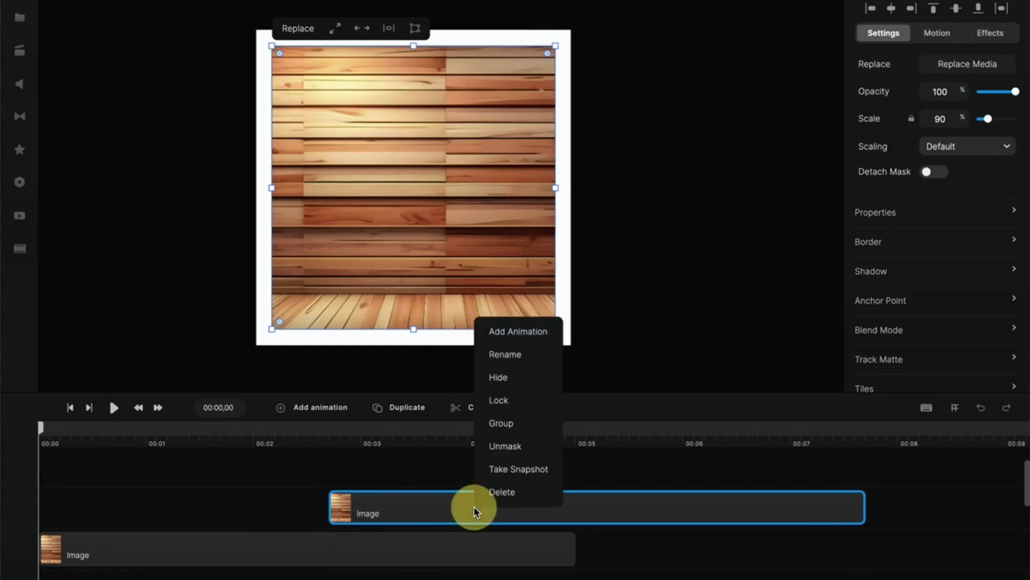
{"action": "left_click", "coordinate": [499, 445]}
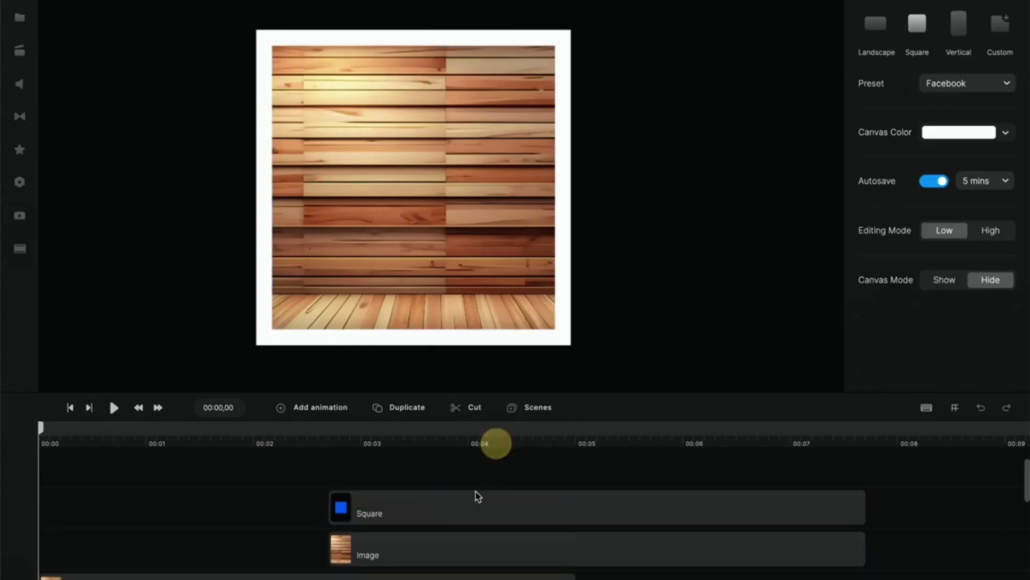
{"action": "left_click", "coordinate": [432, 558]}
{"action": "key", "text": "Delete"}
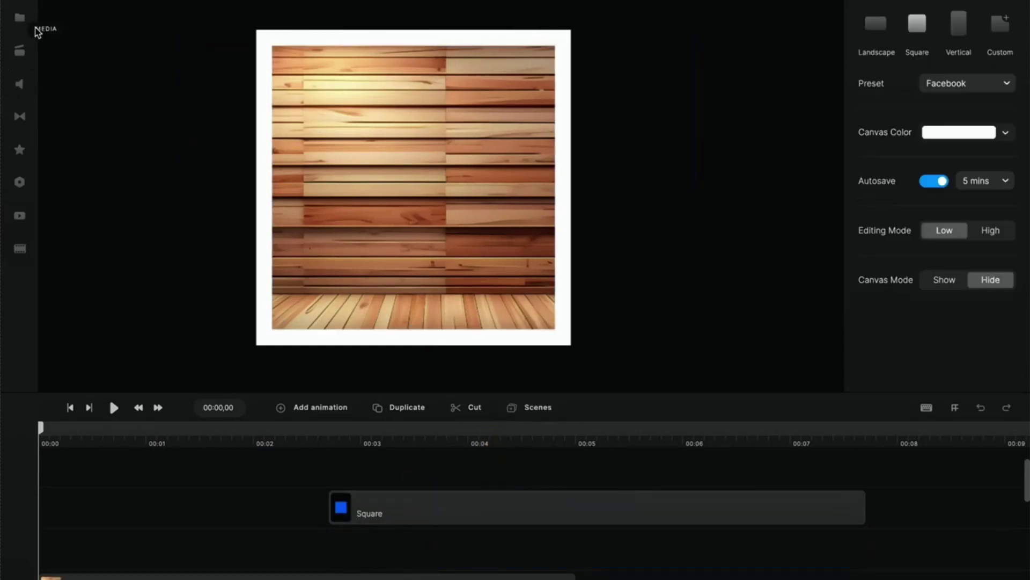
Add the Beach Hut background, align its clip with the Square, and select both clips
{"action": "left_click", "coordinate": [20, 50]}
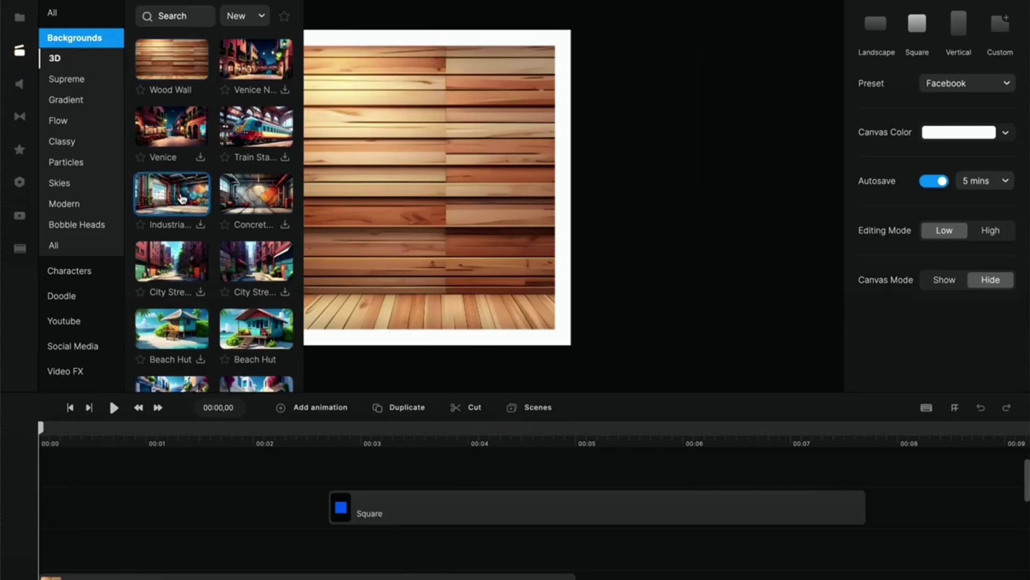
{"action": "scroll", "coordinate": [198, 205], "scroll_direction": "down", "scroll_amount": 4}
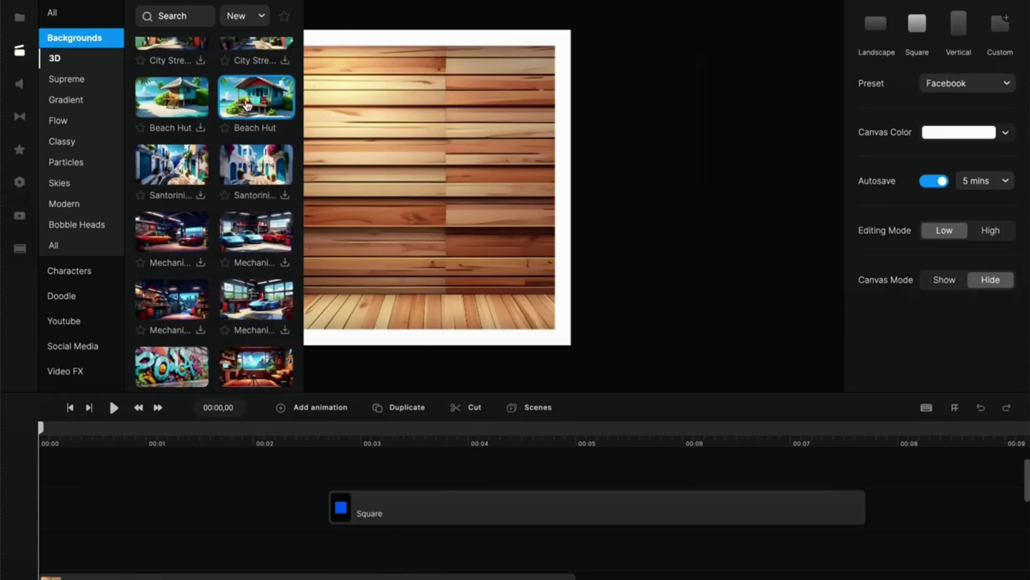
{"action": "left_click_drag", "start_coordinate": [256, 96], "coordinate": [430, 145]}
{"action": "left_click", "coordinate": [23, 47]}
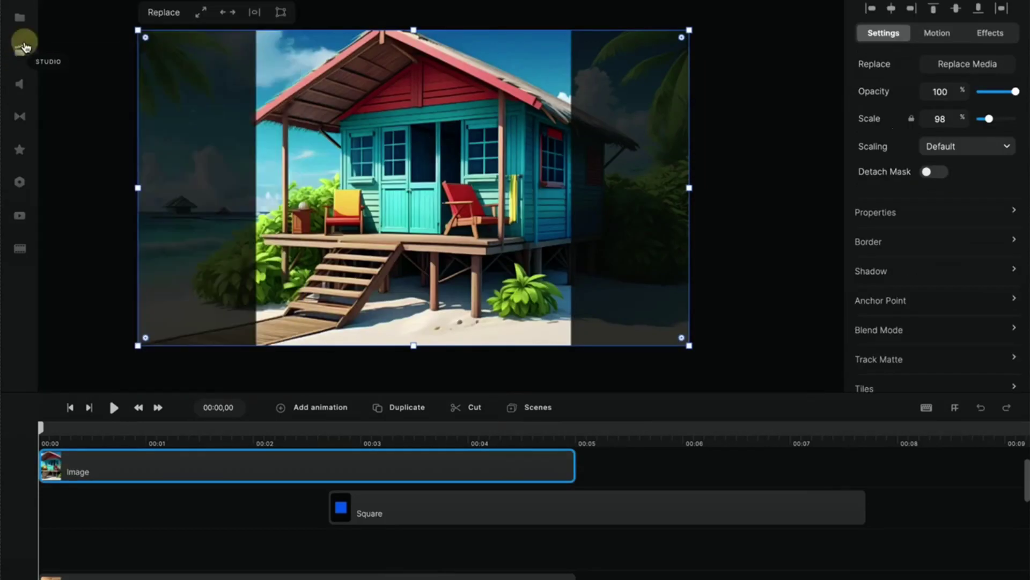
{"action": "left_click_drag", "start_coordinate": [404, 472], "coordinate": [692, 472]}
{"action": "left_click", "coordinate": [587, 520]}
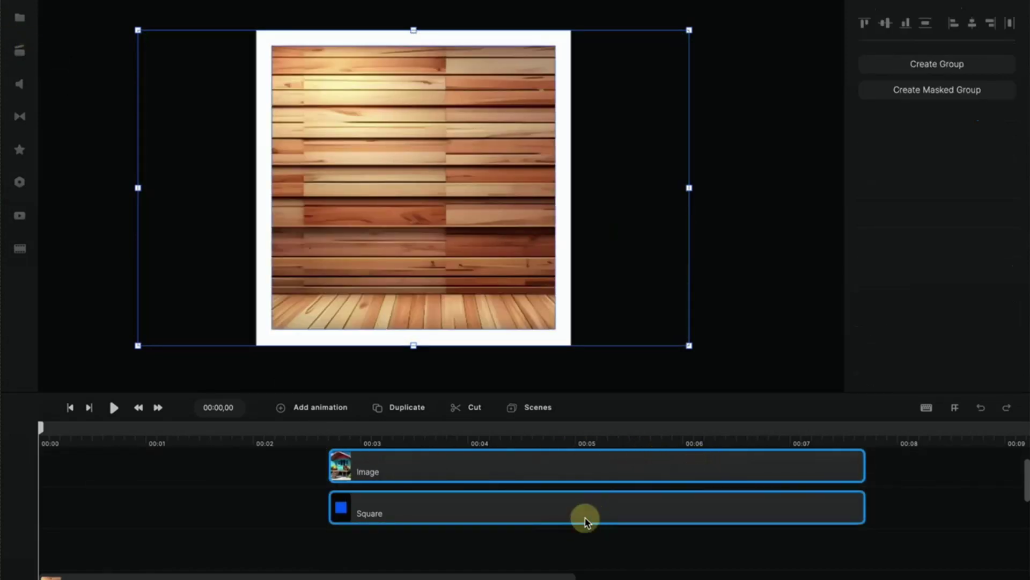
{"action": "left_click", "coordinate": [583, 471], "text": "shift"}
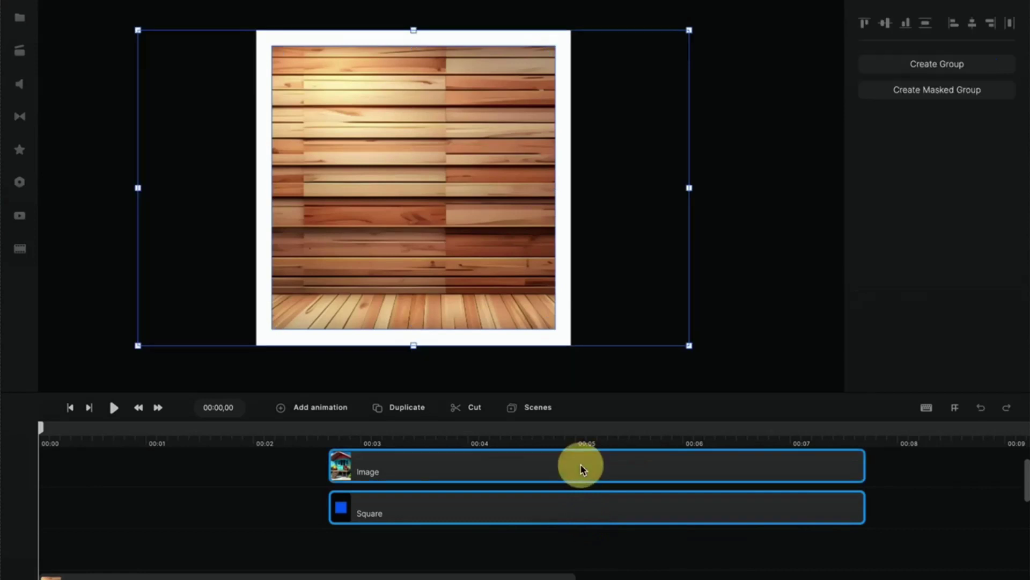
{"action": "right_click", "coordinate": [580, 468]}
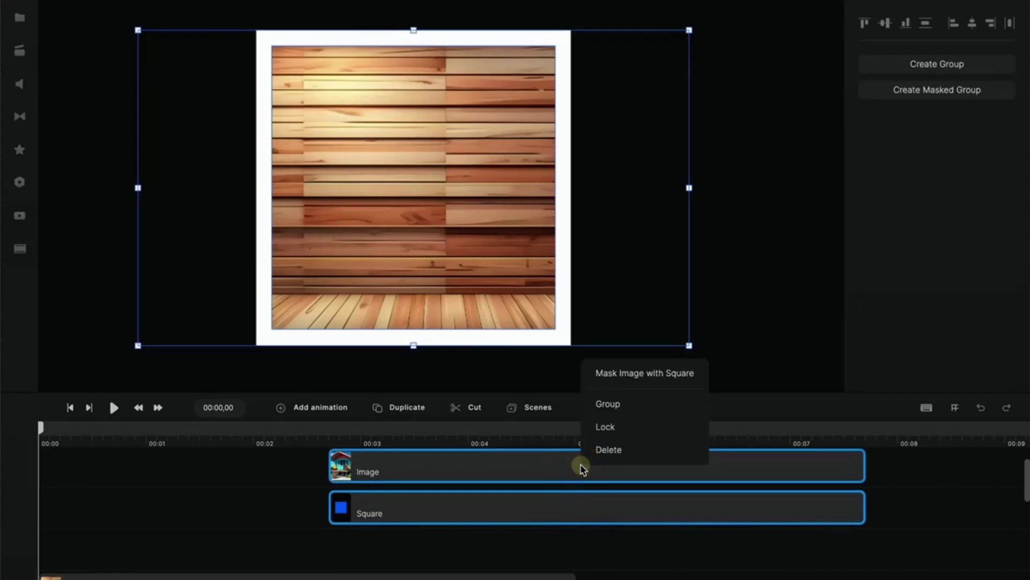
Mask the Beach Hut image with the Square and jump to 00:04
{"action": "left_click", "coordinate": [605, 380]}
{"action": "left_click", "coordinate": [478, 432]}
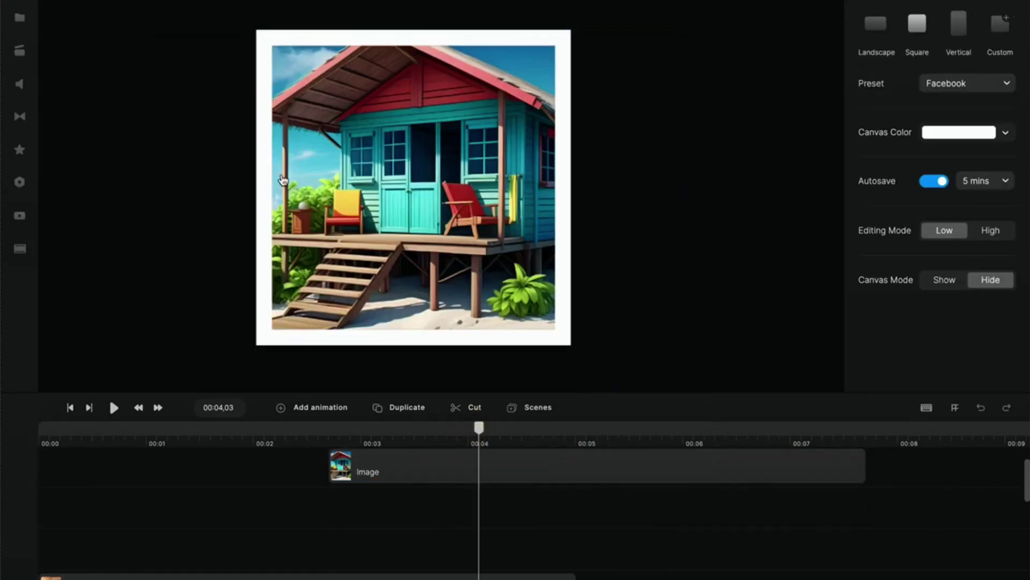
{"action": "left_click", "coordinate": [414, 200]}
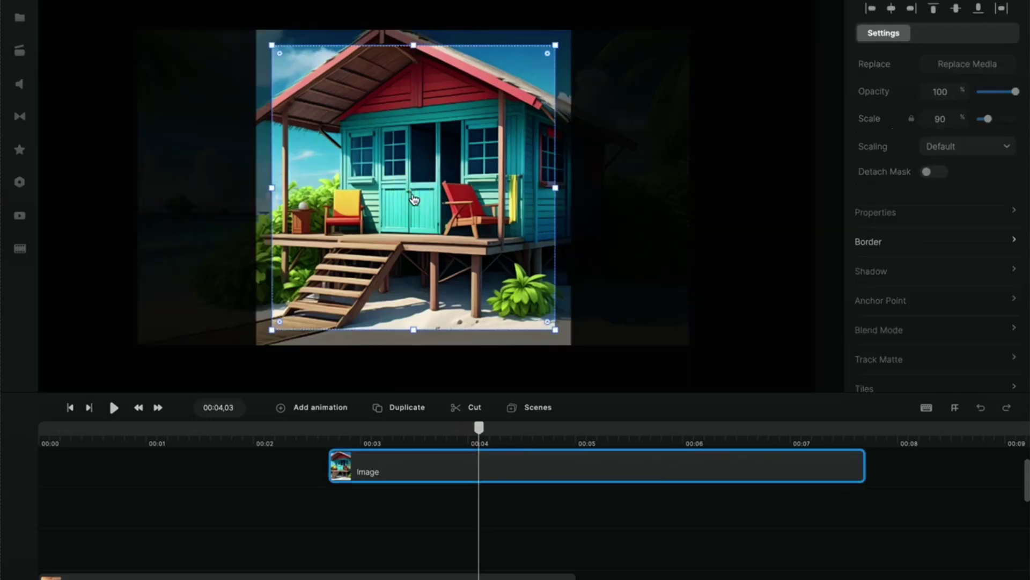
Reposition the house inside the square mask so the hut and its stairs fit
{"action": "left_click", "coordinate": [614, 98]}
{"action": "left_click_drag", "start_coordinate": [615, 99], "coordinate": [515, 108]}
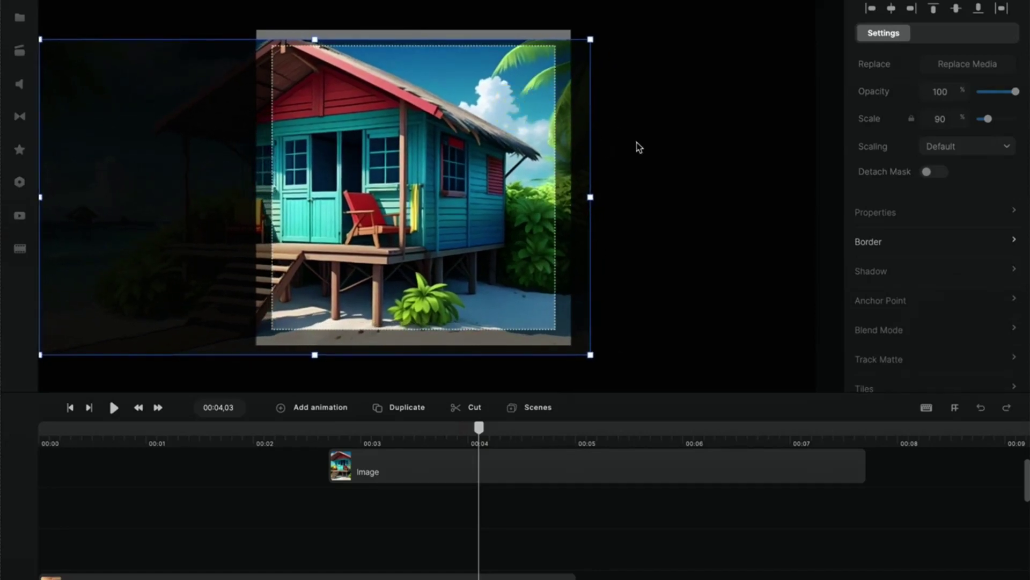
{"action": "left_click", "coordinate": [685, 165]}
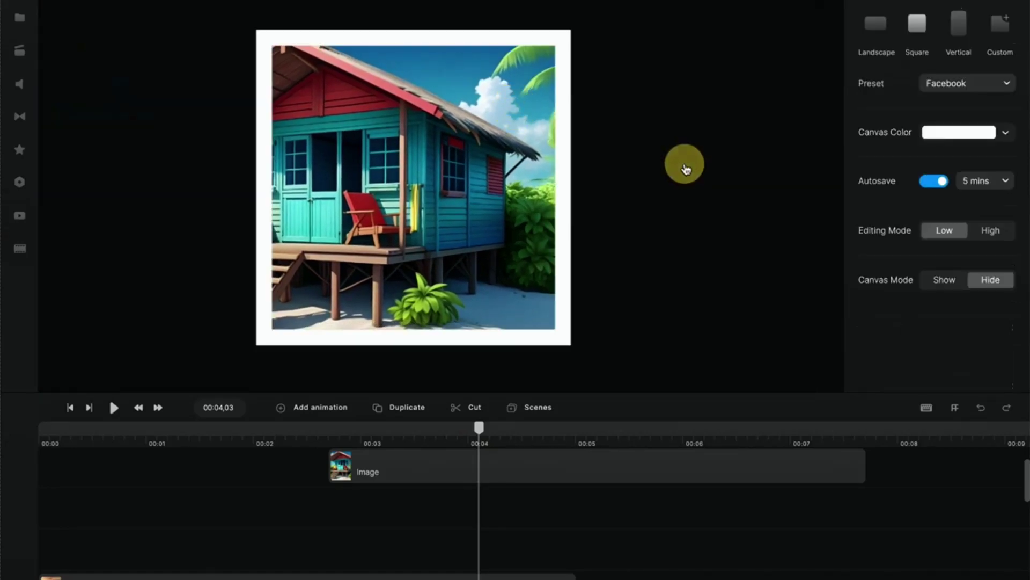
{"action": "left_click", "coordinate": [456, 218]}
{"action": "left_click_drag", "start_coordinate": [143, 218], "coordinate": [269, 221]}
{"action": "left_click", "coordinate": [116, 230]}
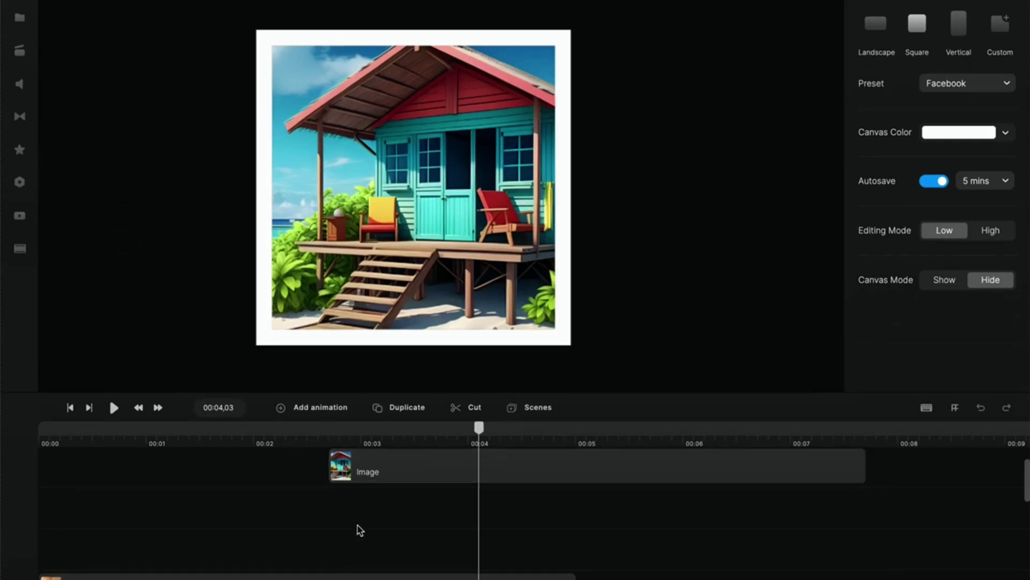
{"action": "left_click", "coordinate": [366, 477]}
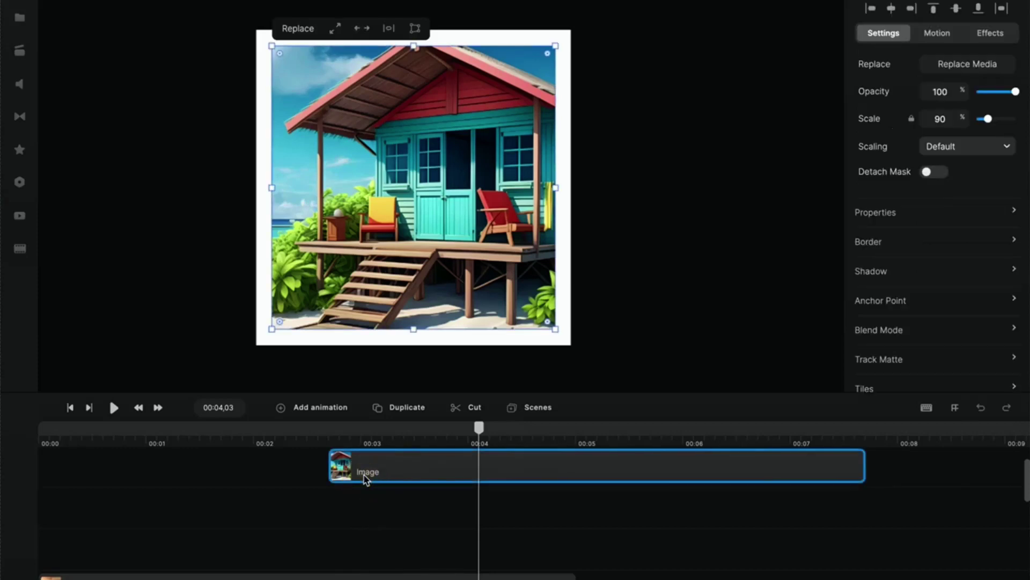
Delete the Beach Hut clip, then undo the deletion
{"action": "key", "text": "Delete"}
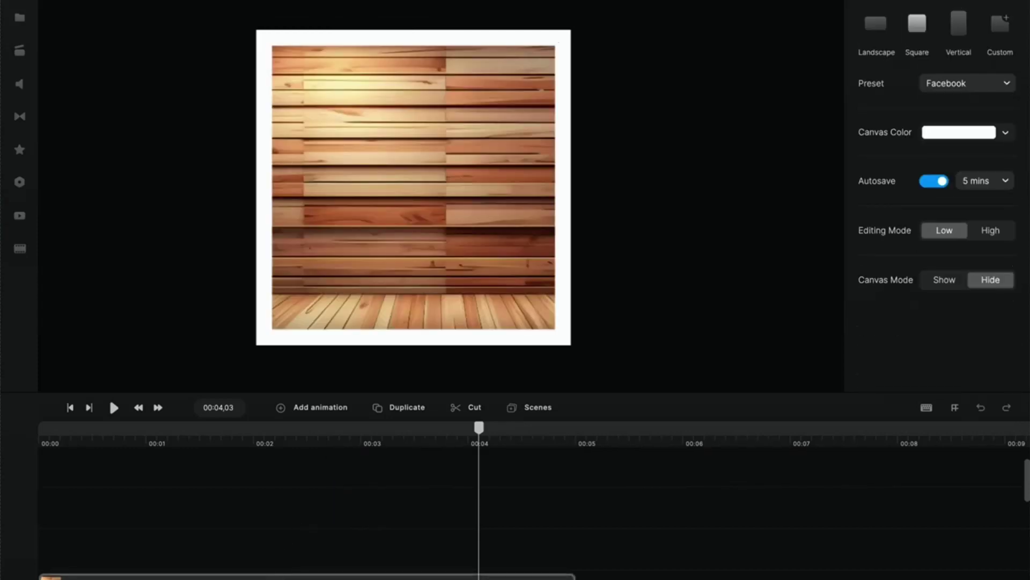
{"action": "left_click", "coordinate": [286, 575]}
{"action": "key", "text": "ctrl+z"}
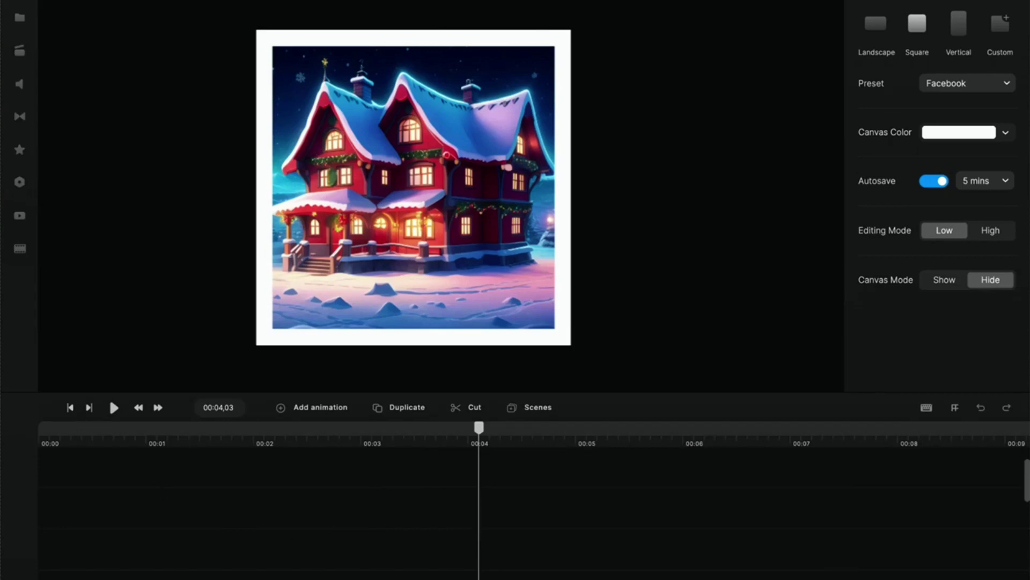
{"action": "scroll", "coordinate": [260, 559], "scroll_direction": "down", "scroll_amount": 3}
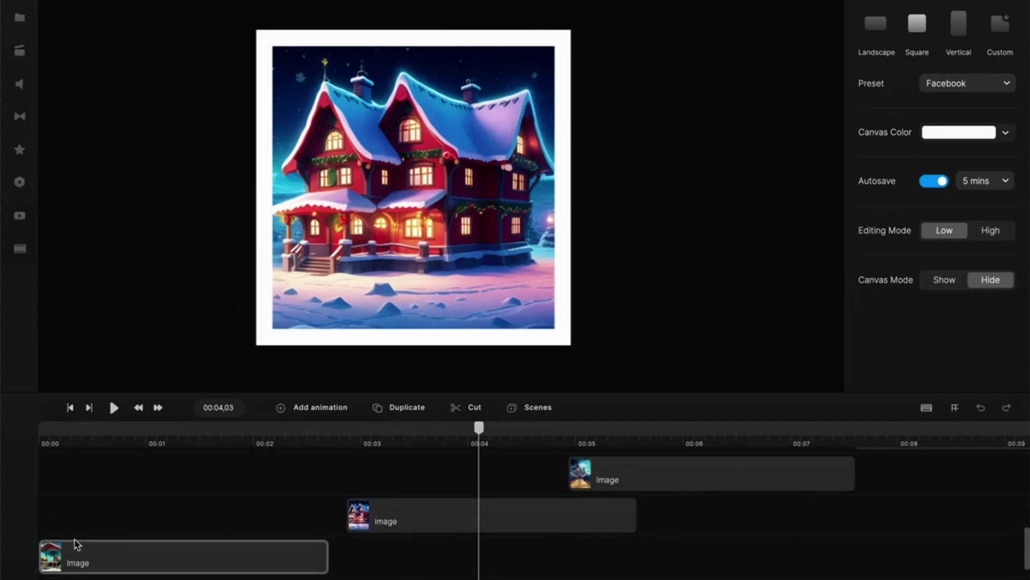
{"action": "scroll", "coordinate": [703, 467], "scroll_direction": "up", "scroll_amount": 1}
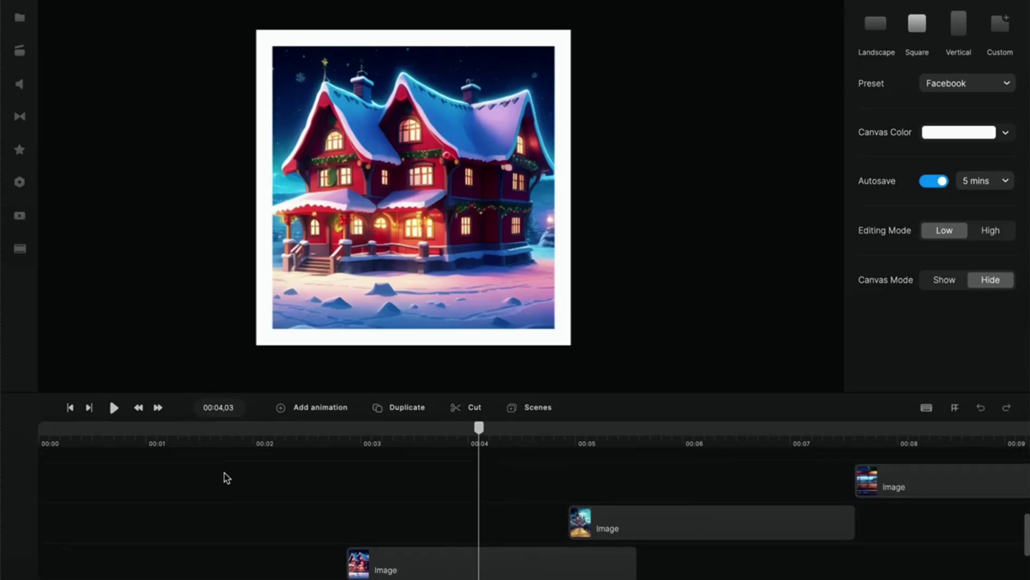
{"action": "scroll", "coordinate": [190, 525], "scroll_direction": "down", "scroll_amount": 3}
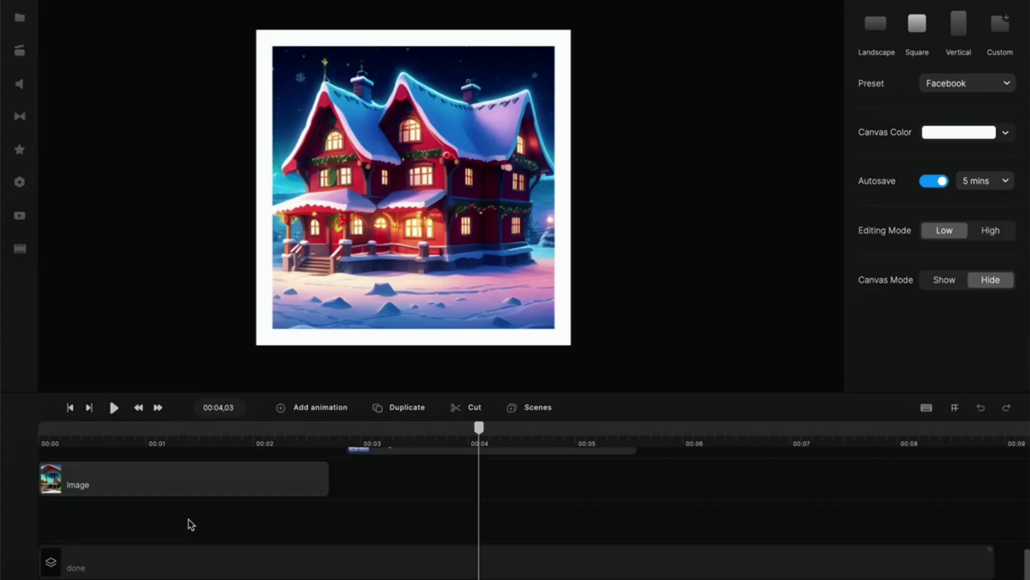
Rename the first two image clips to 1 and 2
{"action": "left_click", "coordinate": [177, 478]}
{"action": "right_click", "coordinate": [178, 479]}
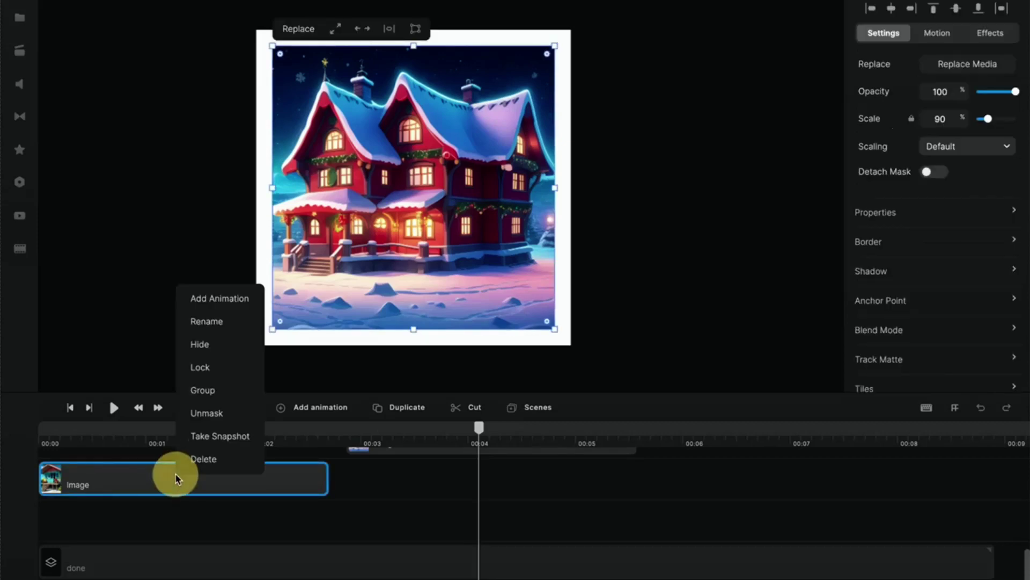
{"action": "left_click", "coordinate": [204, 322]}
{"action": "type", "text": "1"}
{"action": "left_click", "coordinate": [435, 514]}
{"action": "left_click", "coordinate": [420, 474]}
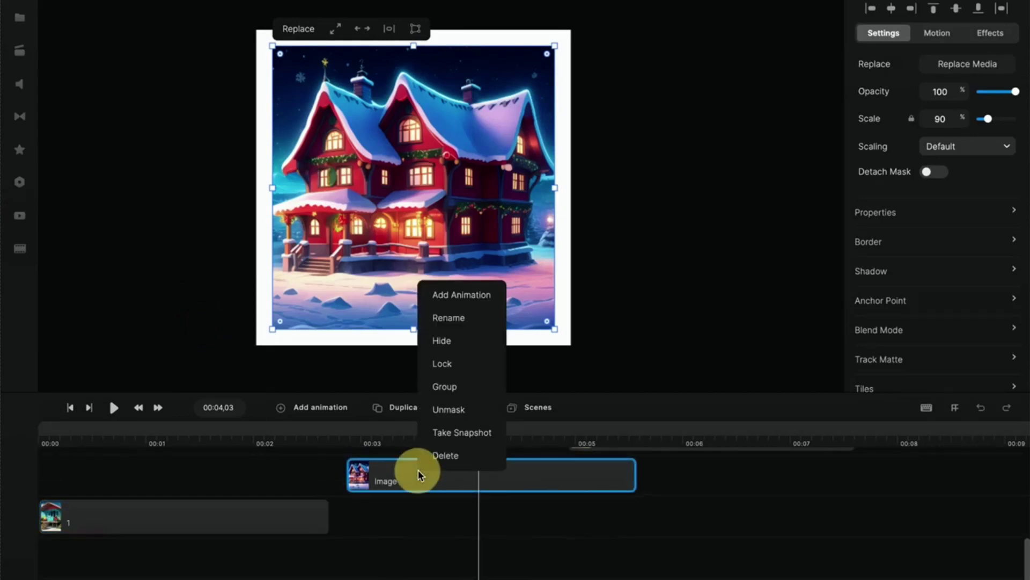
{"action": "left_click", "coordinate": [470, 317]}
{"action": "type", "text": "2"}
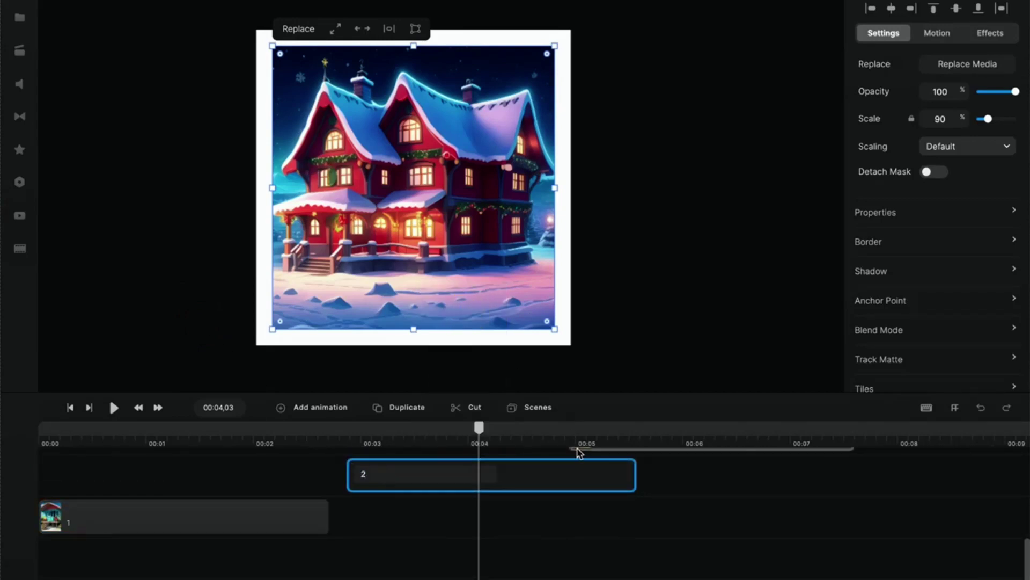
Rename the remaining two image clips to 3 and 4
{"action": "left_click", "coordinate": [700, 483]}
{"action": "right_click", "coordinate": [700, 484]}
{"action": "left_click", "coordinate": [728, 325]}
{"action": "type", "text": "3"}
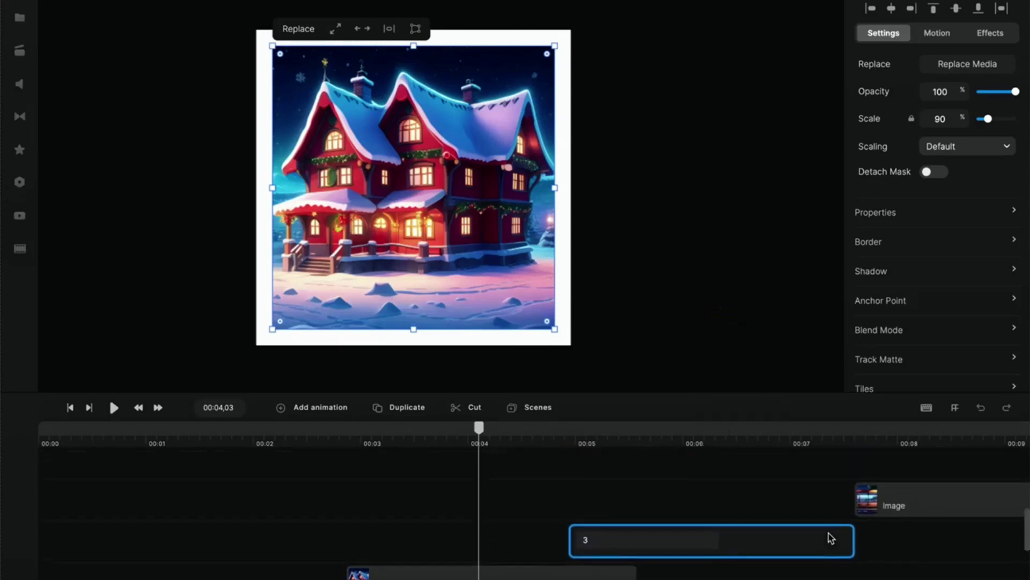
{"action": "right_click", "coordinate": [907, 505]}
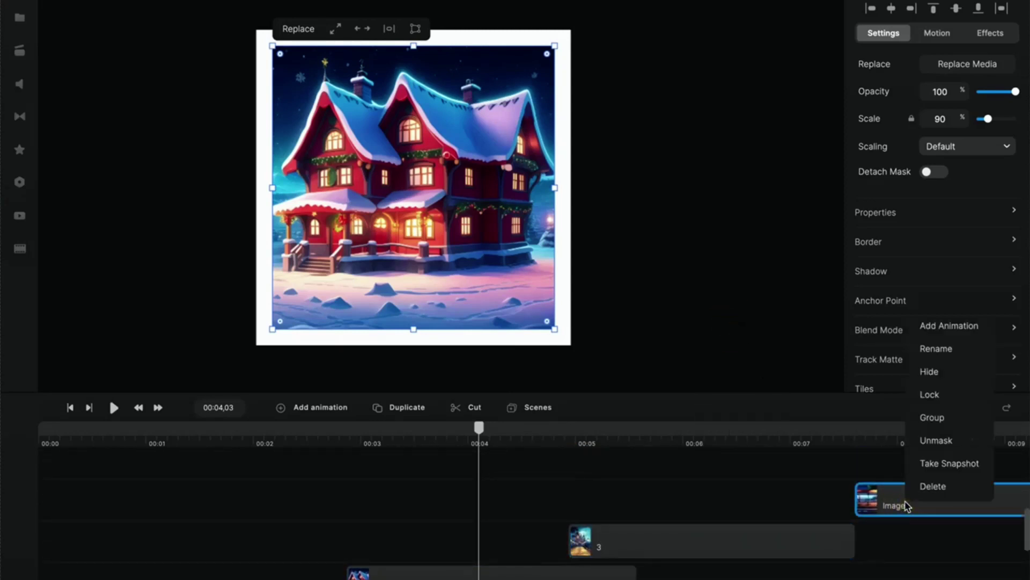
{"action": "left_click", "coordinate": [943, 350]}
{"action": "type", "text": "4"}
{"action": "left_click", "coordinate": [901, 564]}
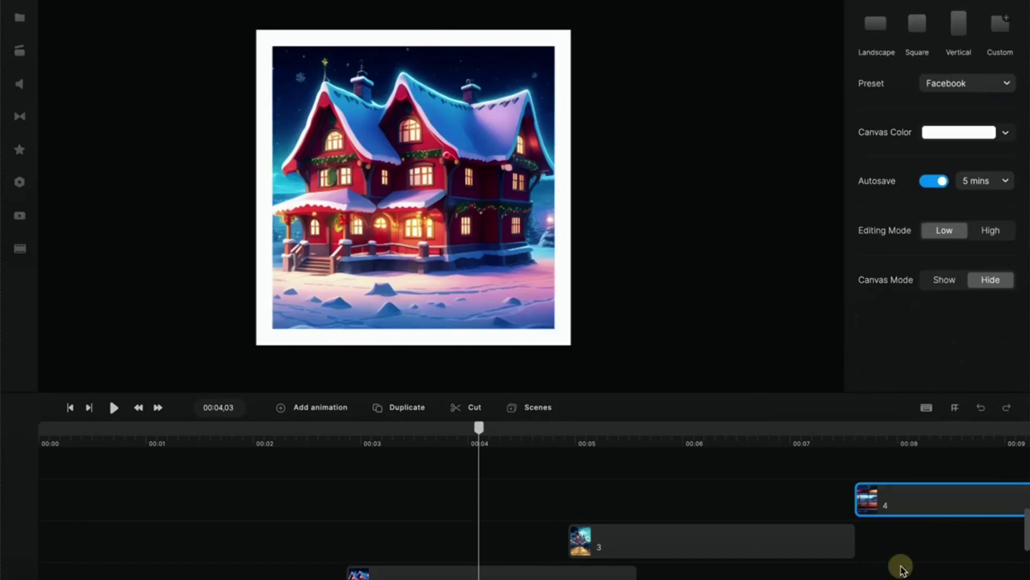
Place the playhead at 00:02 and drag clip 2 left to start there, overlapping clip 1
{"action": "left_click", "coordinate": [68, 409]}
{"action": "scroll", "coordinate": [184, 499], "scroll_direction": "down", "scroll_amount": 3}
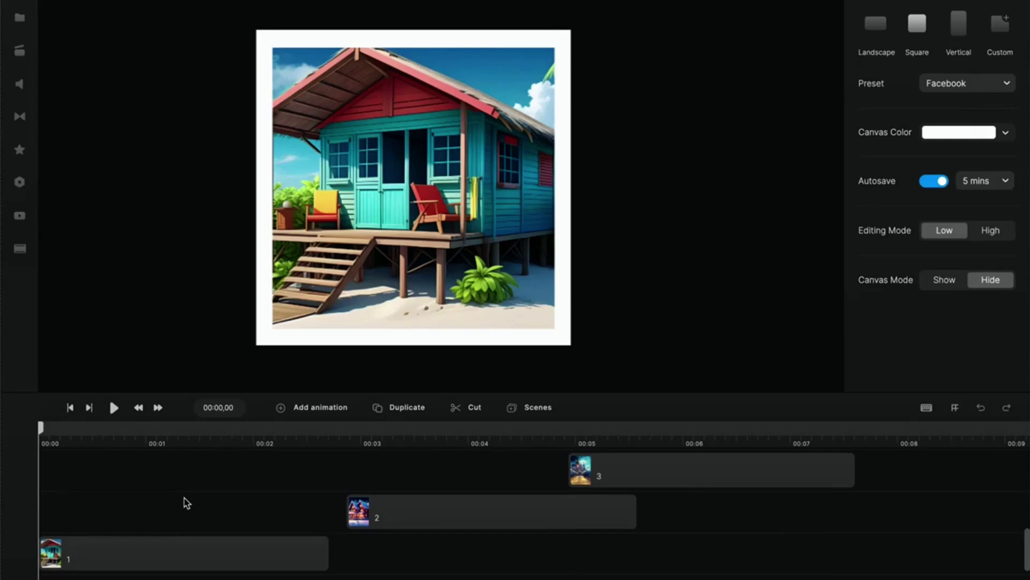
{"action": "left_click", "coordinate": [204, 553]}
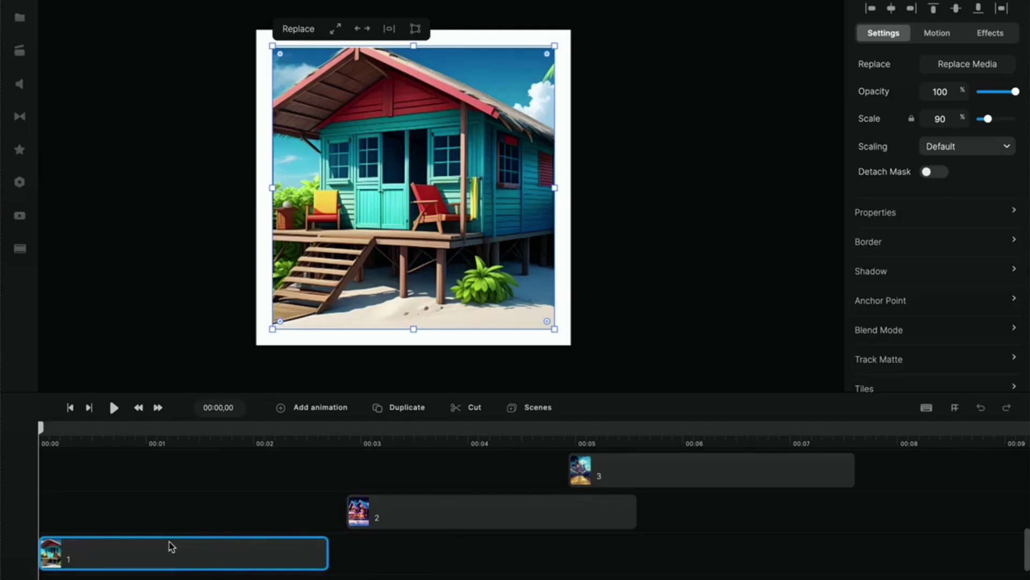
{"action": "left_click_drag", "start_coordinate": [42, 426], "coordinate": [264, 451]}
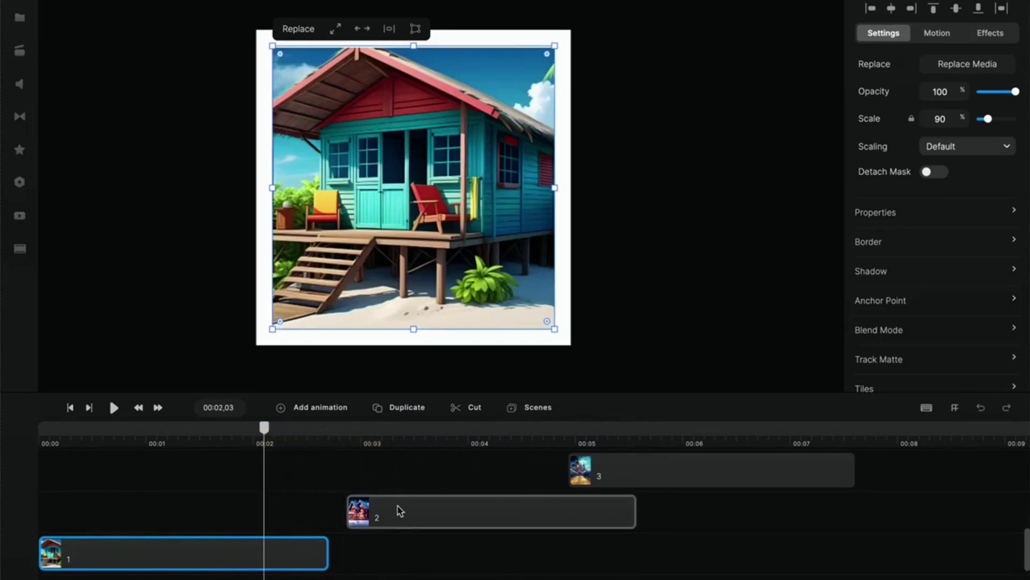
{"action": "left_click_drag", "start_coordinate": [398, 510], "coordinate": [318, 515]}
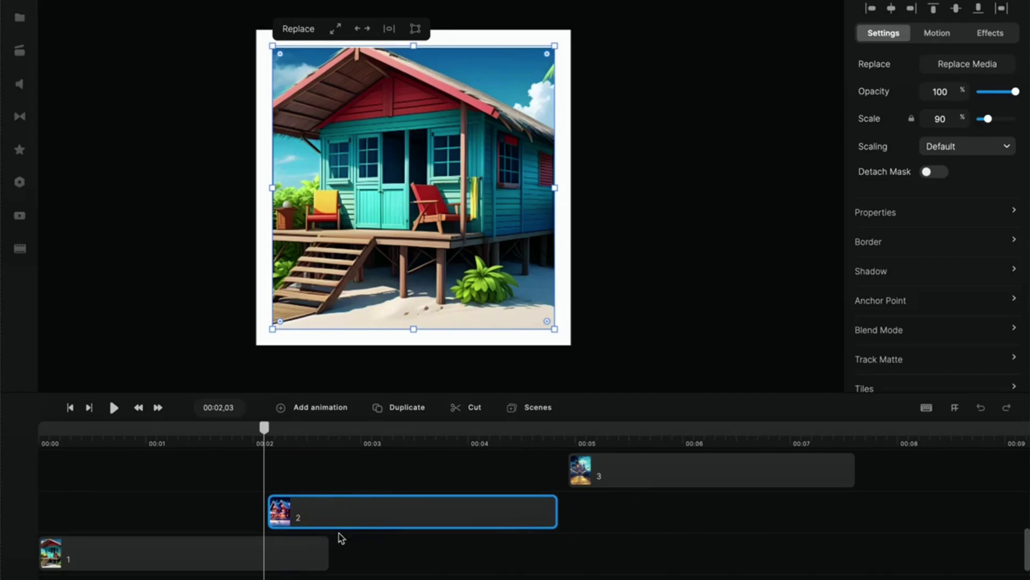
Apply the Sliding Dots transition between clips 1 and 2 and preview it
{"action": "left_click", "coordinate": [307, 537]}
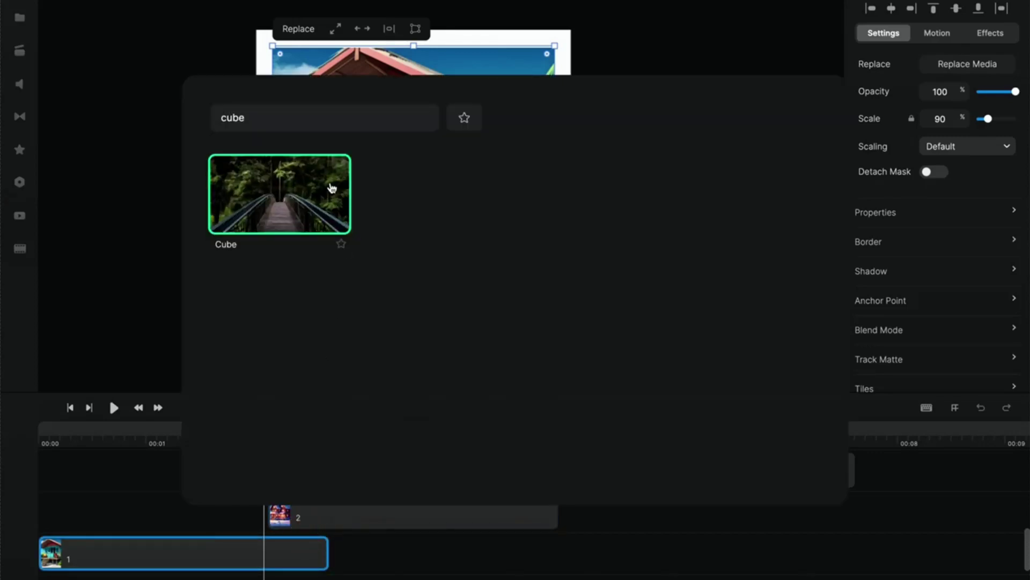
{"action": "left_click_drag", "start_coordinate": [254, 124], "coordinate": [191, 119]}
{"action": "key", "text": "BackSpace"}
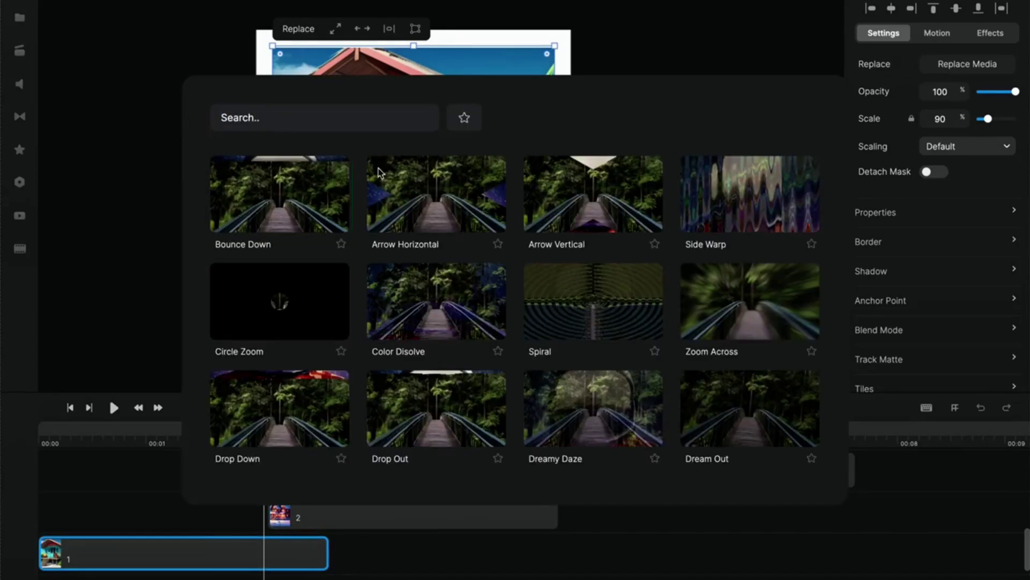
{"action": "scroll", "coordinate": [579, 318], "scroll_direction": "down", "scroll_amount": 15}
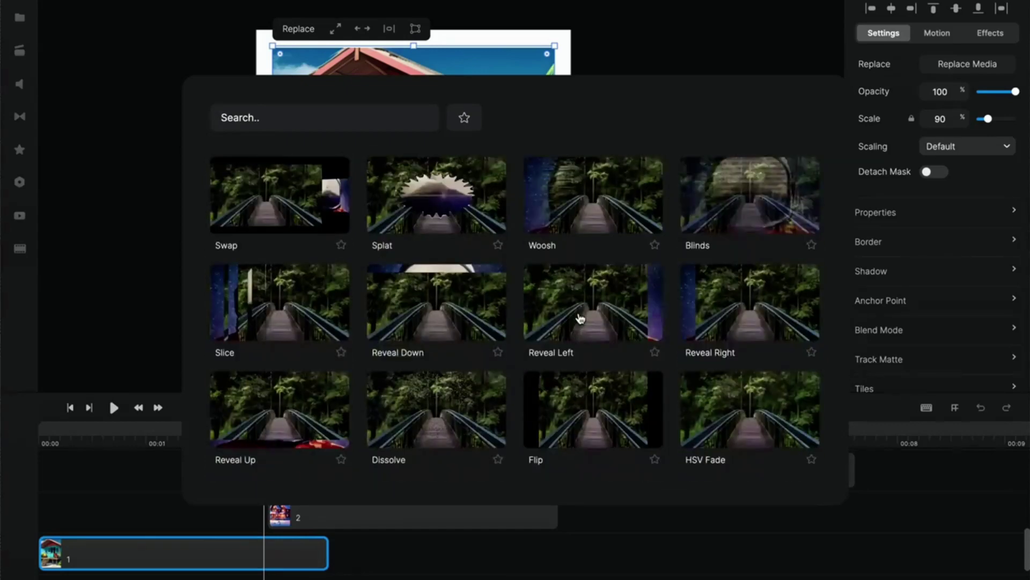
{"action": "scroll", "coordinate": [579, 317], "scroll_direction": "up", "scroll_amount": 10}
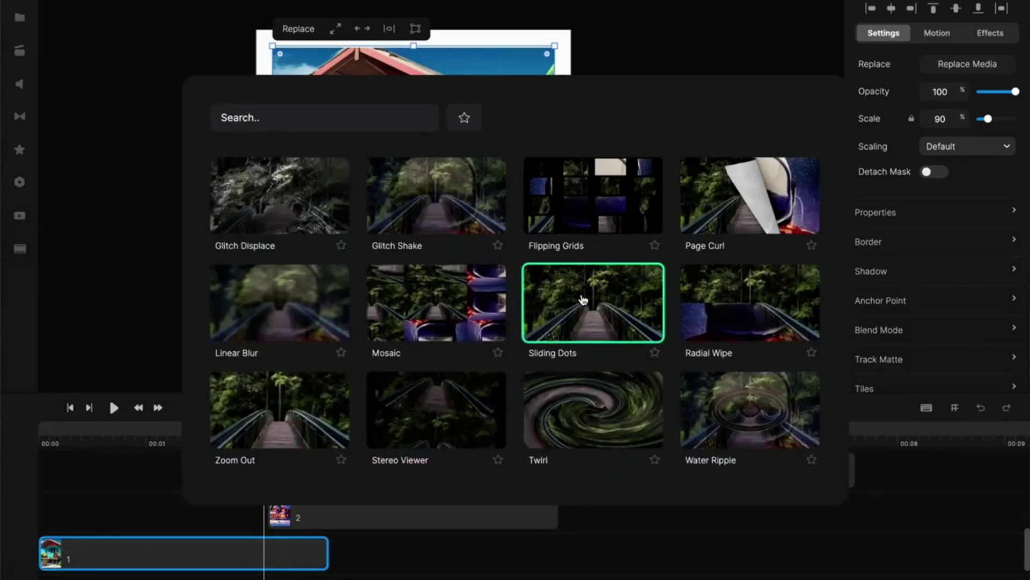
{"action": "left_click", "coordinate": [582, 300]}
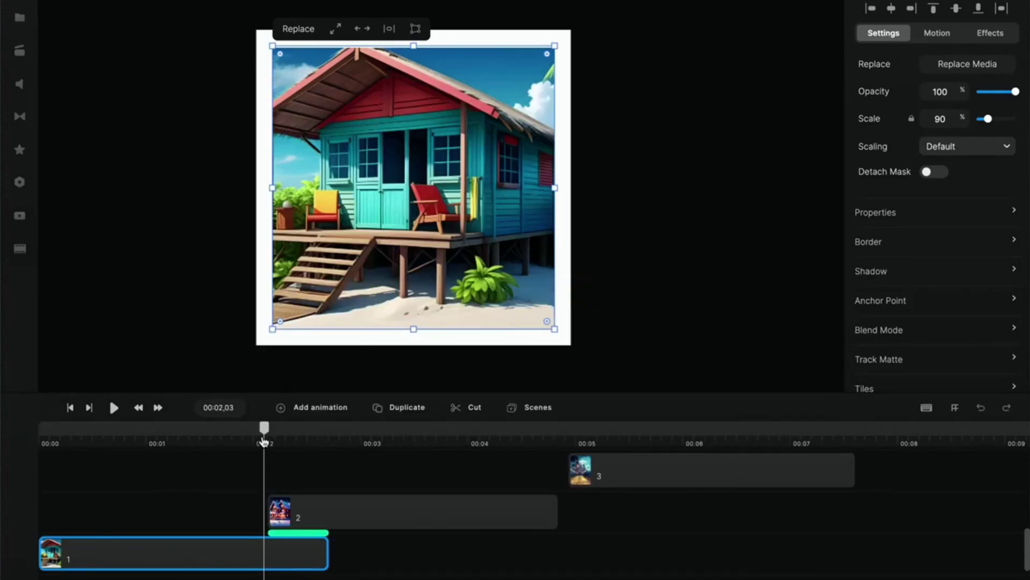
{"action": "mouse_move", "coordinate": [264, 438]}
{"action": "left_mouse_down"}
{"action": "mouse_move", "coordinate": [306, 436]}
{"action": "mouse_move", "coordinate": [276, 437]}
{"action": "left_mouse_up"}
Search transitions for 'cub' and apply Cube instead
{"action": "left_click", "coordinate": [303, 533]}
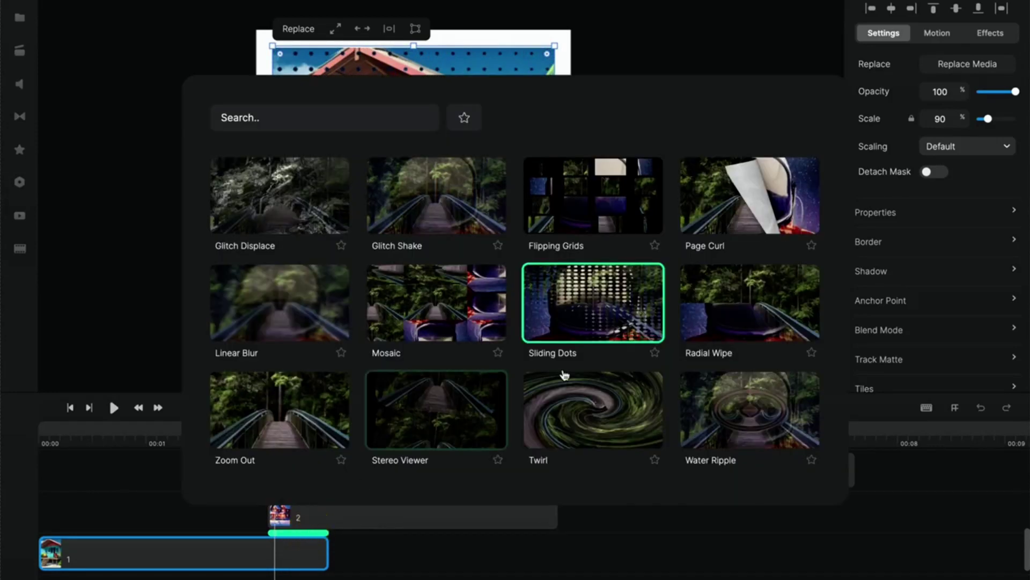
{"action": "left_click", "coordinate": [298, 118]}
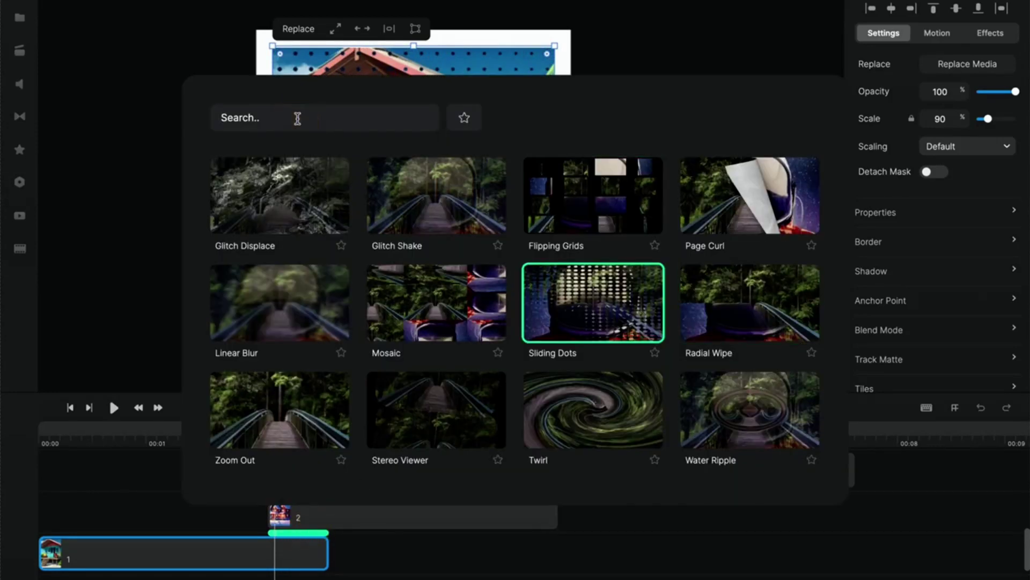
{"action": "type", "text": "cub"}
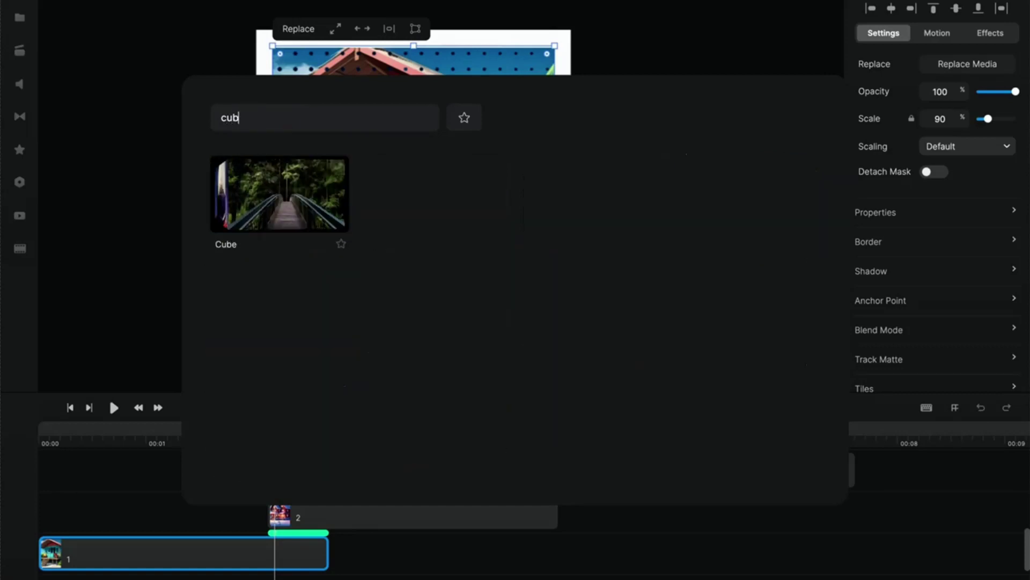
{"action": "left_click", "coordinate": [238, 211]}
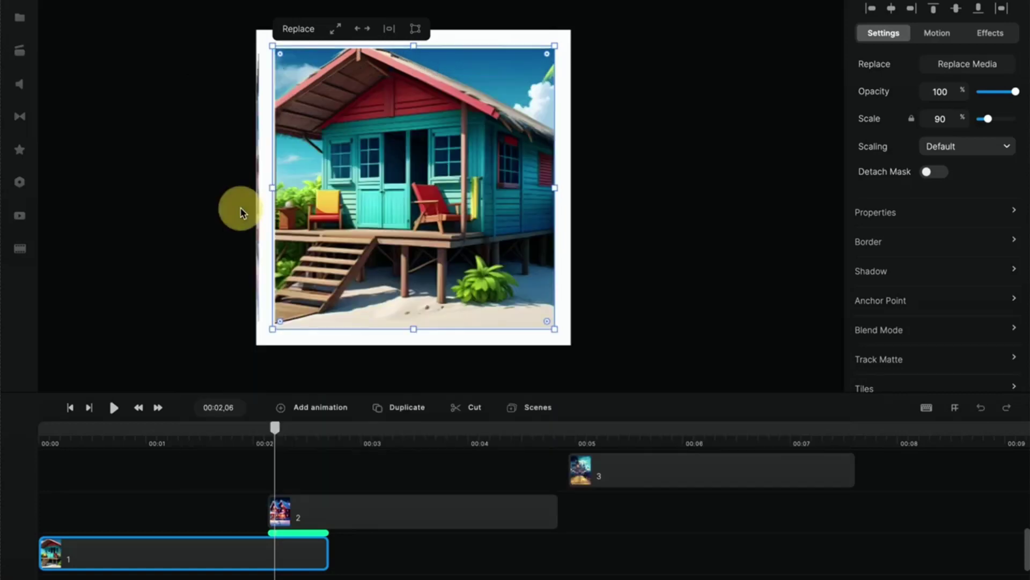
Play the video from the start and pause mid-way through the cube transition
{"action": "left_click", "coordinate": [69, 408]}
{"action": "left_click", "coordinate": [114, 408]}
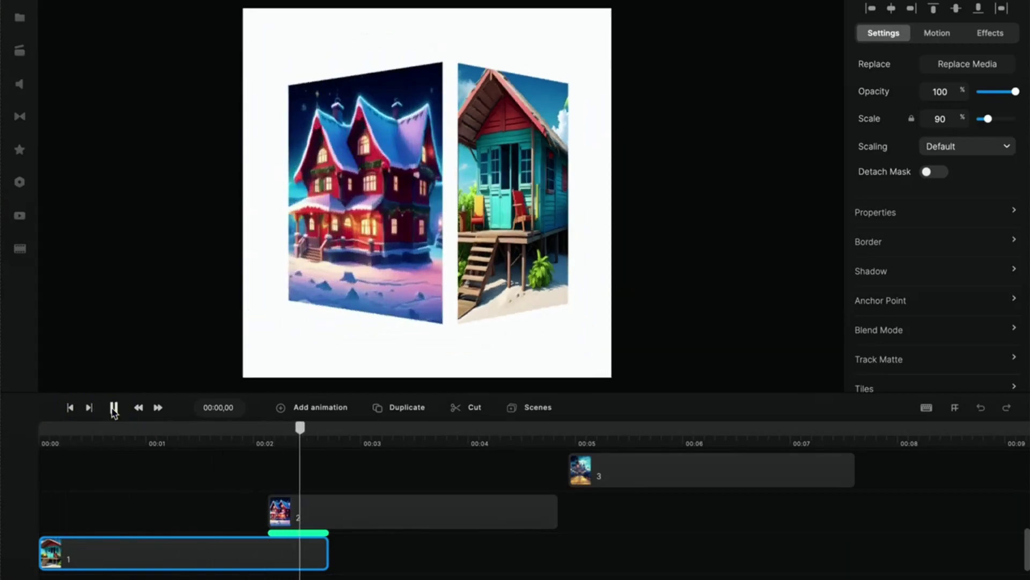
{"action": "left_click", "coordinate": [114, 408]}
{"action": "left_click_drag", "start_coordinate": [342, 428], "coordinate": [291, 434]}
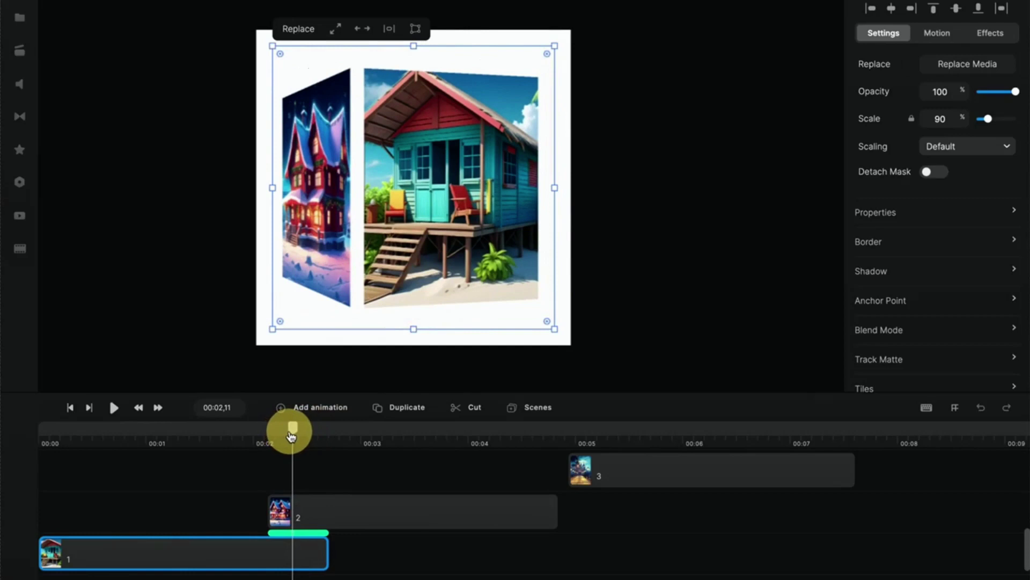
Extend clip 1 into clip 2, then trim it back slightly, reviewing frames between 00:01,12 and 00:02,16
{"action": "left_click", "coordinate": [317, 510]}
{"action": "left_click_drag", "start_coordinate": [325, 563], "coordinate": [387, 556]}
{"action": "left_click_drag", "start_coordinate": [288, 429], "coordinate": [311, 432]}
{"action": "left_click", "coordinate": [383, 545]}
{"action": "left_click_drag", "start_coordinate": [384, 546], "coordinate": [339, 544]}
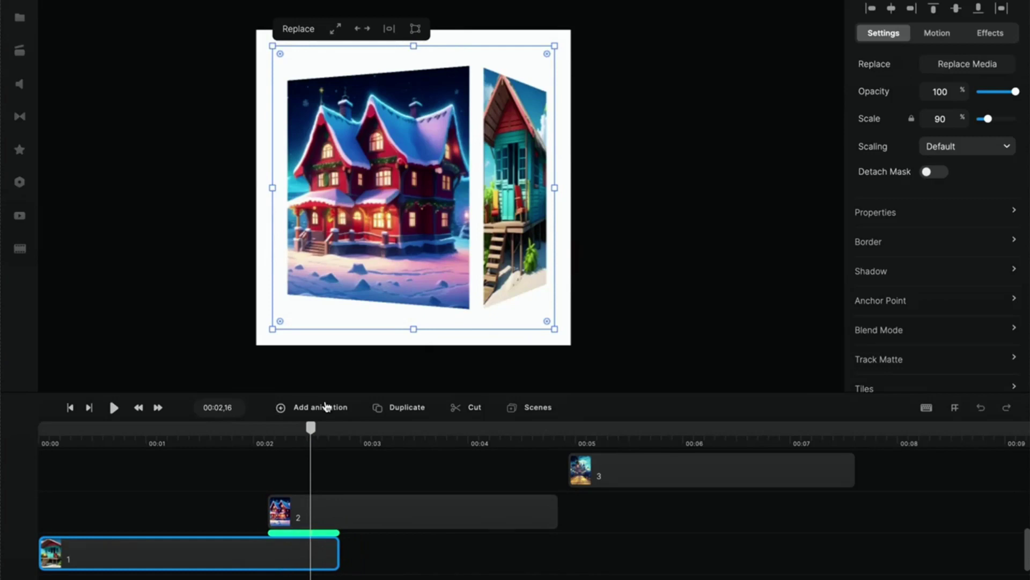
{"action": "mouse_move", "coordinate": [310, 429]}
{"action": "left_mouse_down"}
{"action": "mouse_move", "coordinate": [233, 440]}
{"action": "mouse_move", "coordinate": [304, 438]}
{"action": "mouse_move", "coordinate": [308, 449]}
{"action": "left_mouse_up"}
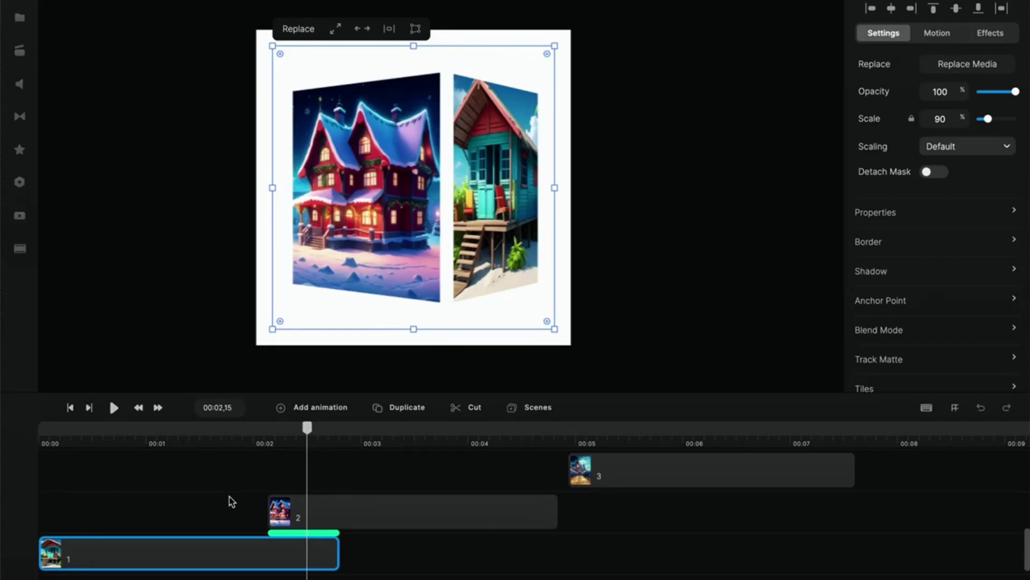
{"action": "left_click", "coordinate": [188, 428]}
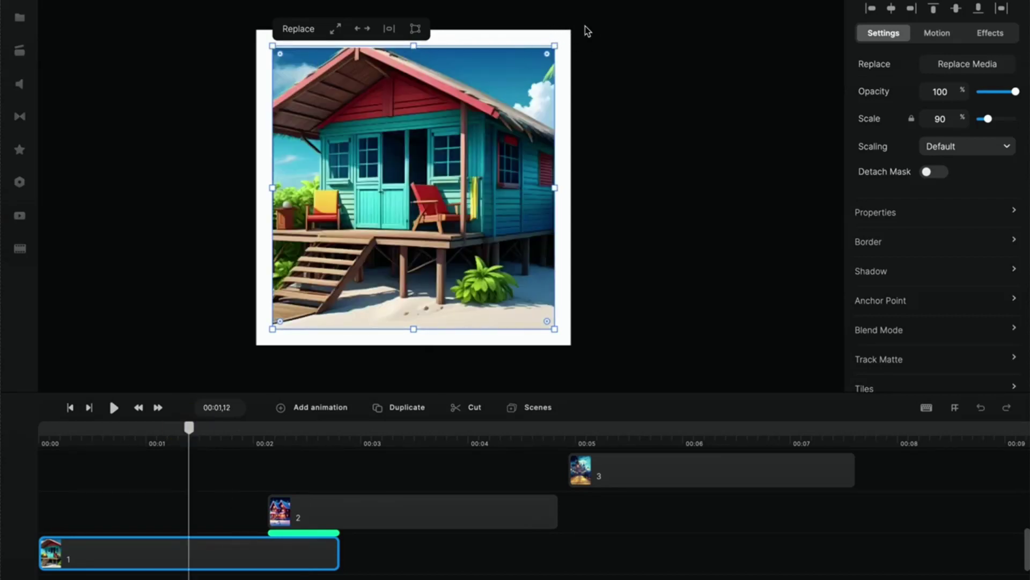
Scale the beach house and winter house images to fill the canvas, then preview the transition
{"action": "left_click", "coordinate": [335, 30]}
{"action": "left_click", "coordinate": [403, 520]}
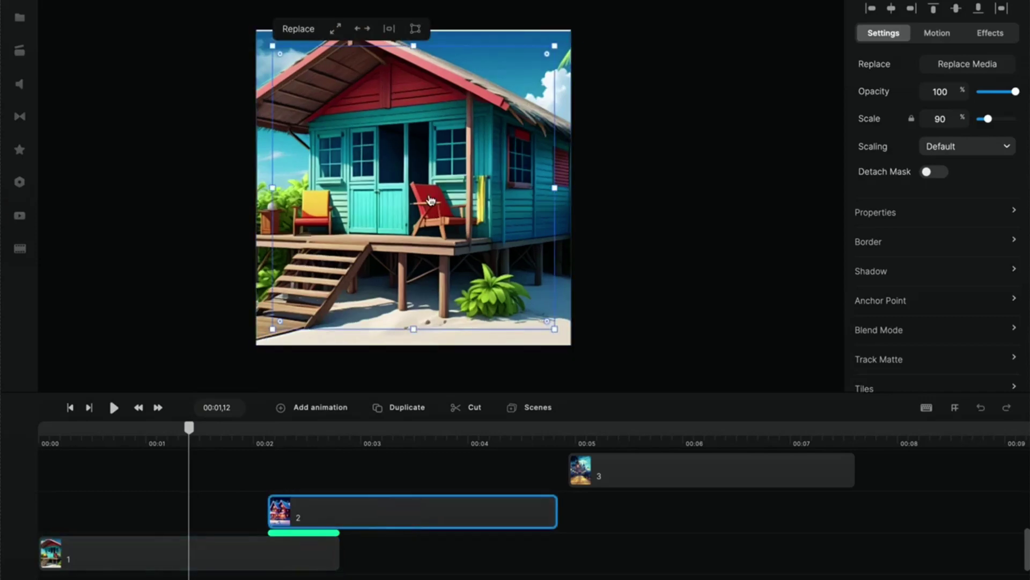
{"action": "left_click", "coordinate": [338, 33]}
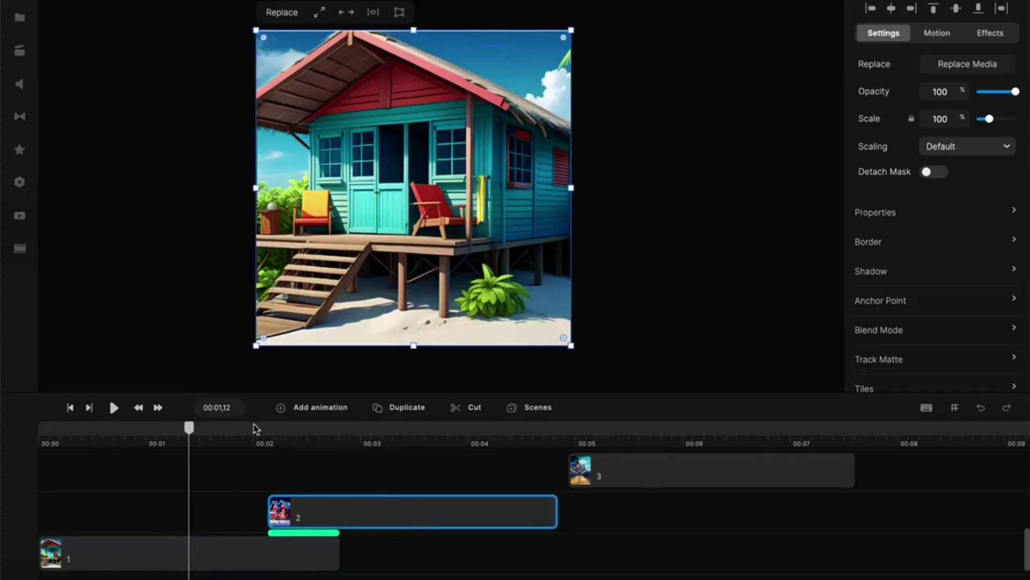
{"action": "left_click_drag", "start_coordinate": [191, 429], "coordinate": [306, 442]}
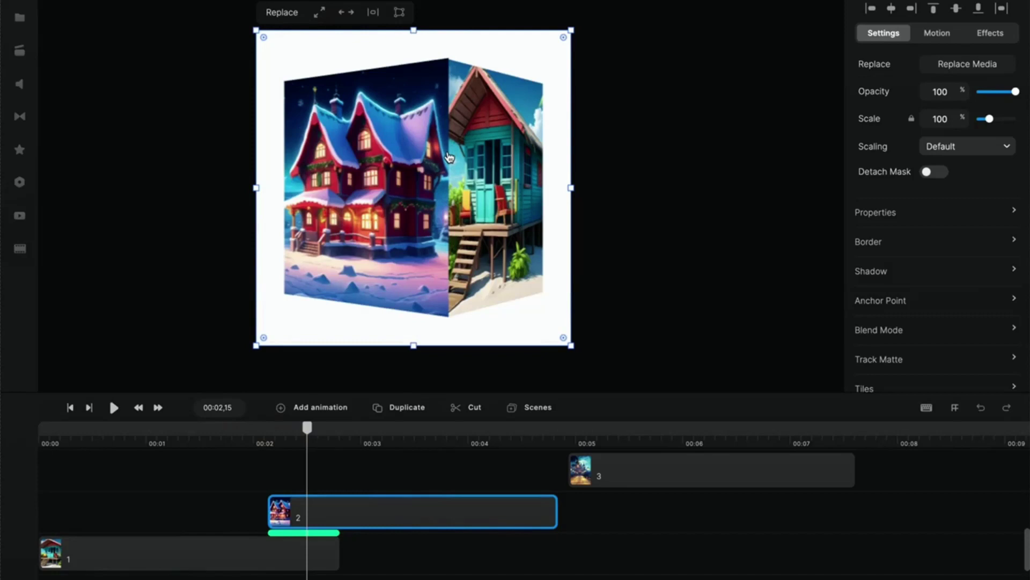
Reselect clip 1 and review the cube transition around 00:03,08, checking clip 2's scale
{"action": "left_click", "coordinate": [382, 228]}
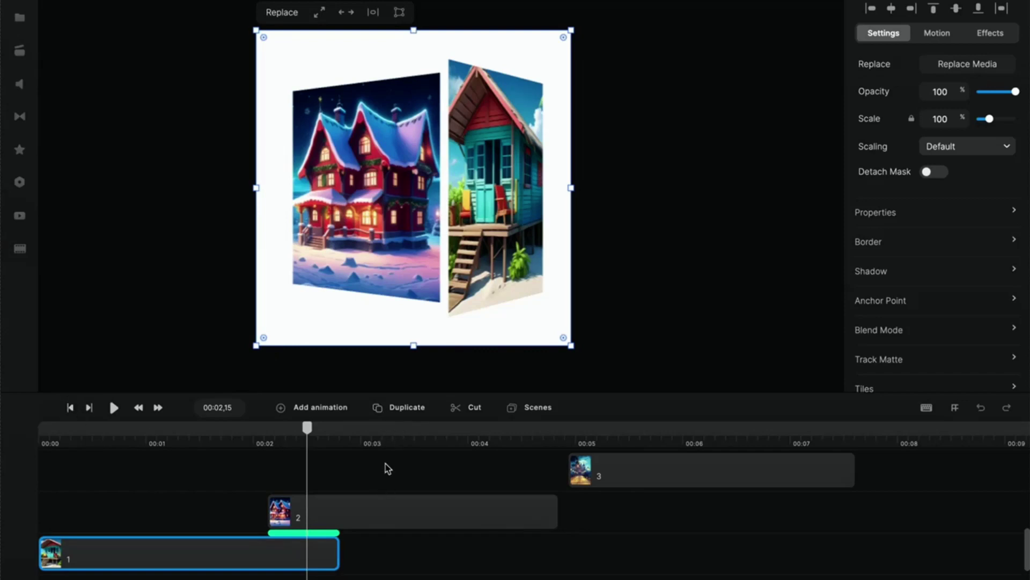
{"action": "left_click", "coordinate": [390, 431]}
{"action": "left_click_drag", "start_coordinate": [389, 429], "coordinate": [301, 449]}
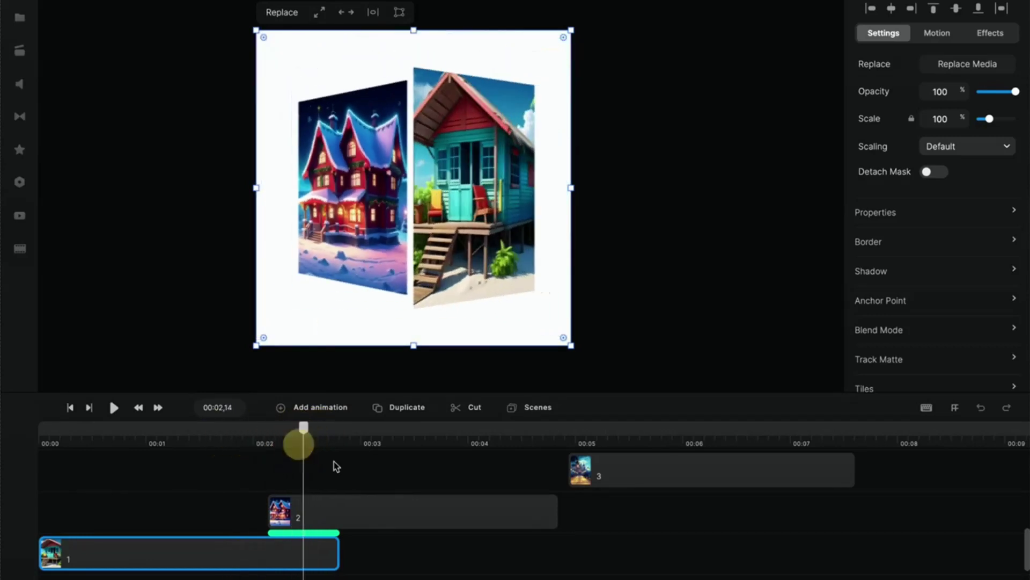
{"action": "left_click", "coordinate": [374, 514]}
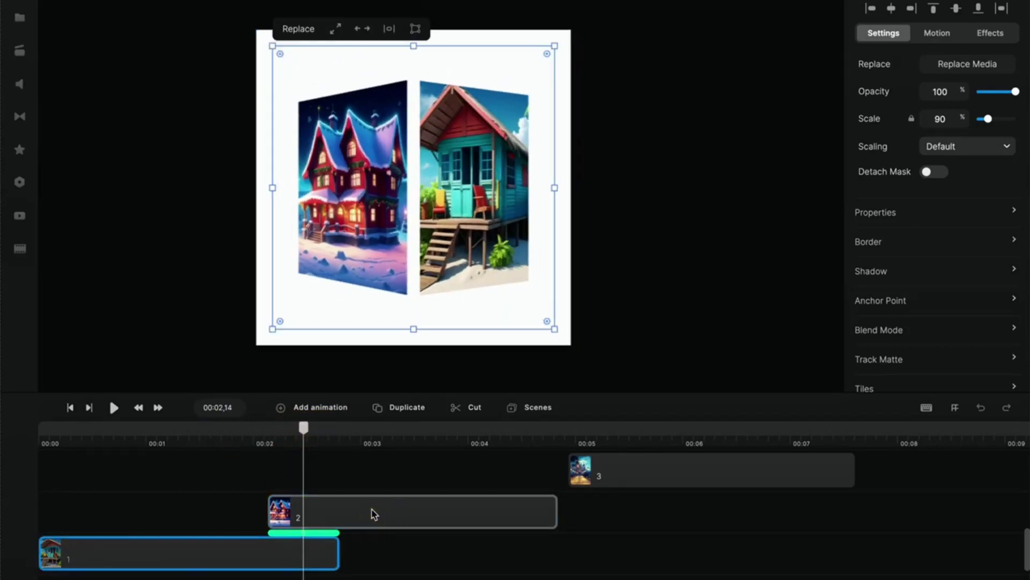
{"action": "mouse_move", "coordinate": [302, 429]}
{"action": "left_mouse_down"}
{"action": "mouse_move", "coordinate": [257, 437]}
{"action": "mouse_move", "coordinate": [368, 440]}
{"action": "mouse_move", "coordinate": [108, 449]}
{"action": "mouse_move", "coordinate": [300, 432]}
{"action": "left_mouse_up"}
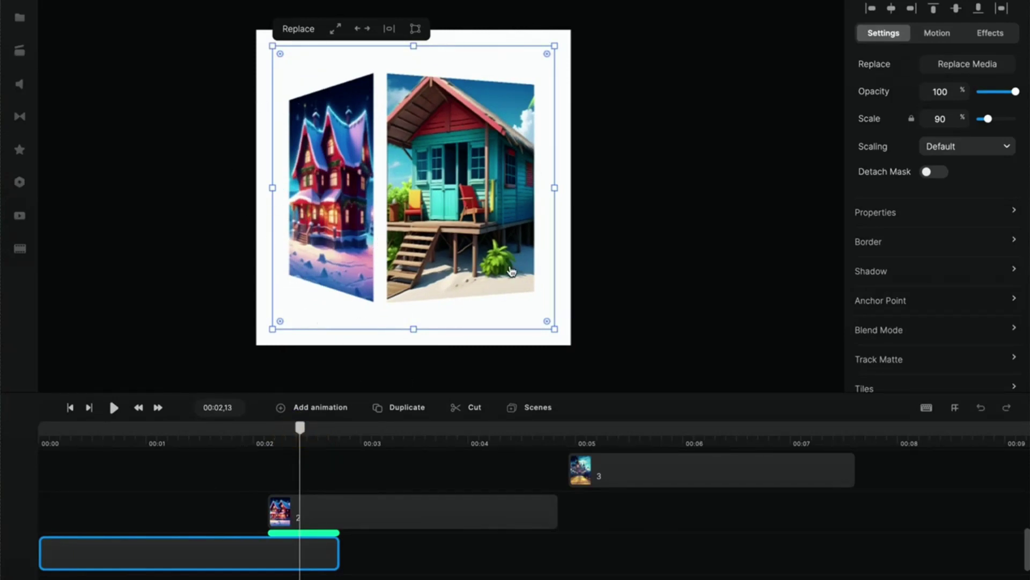
Select the winter house and beach house clips and group them from the right-click menu
{"action": "left_click", "coordinate": [284, 501]}
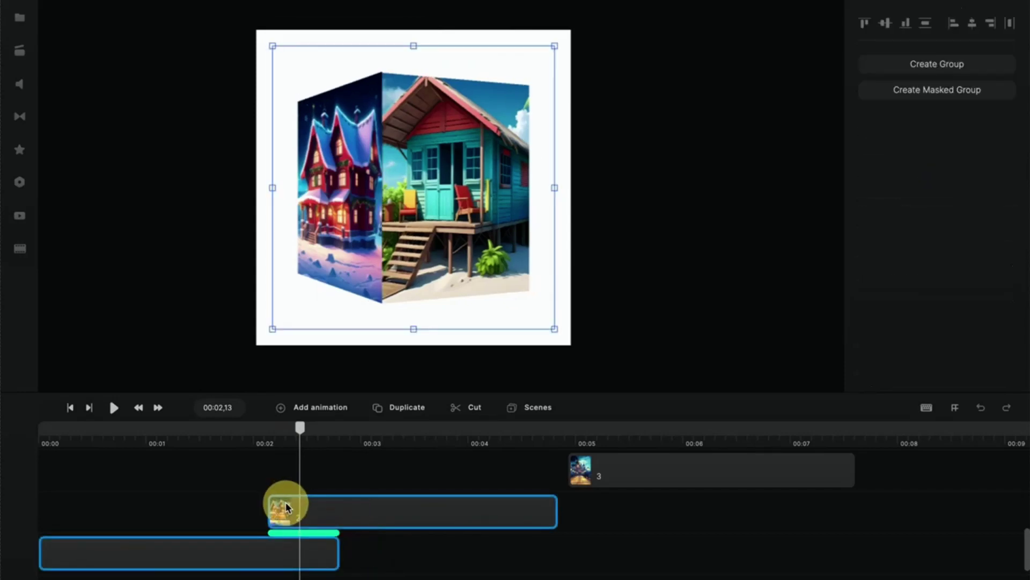
{"action": "left_click_drag", "start_coordinate": [388, 568], "coordinate": [269, 516]}
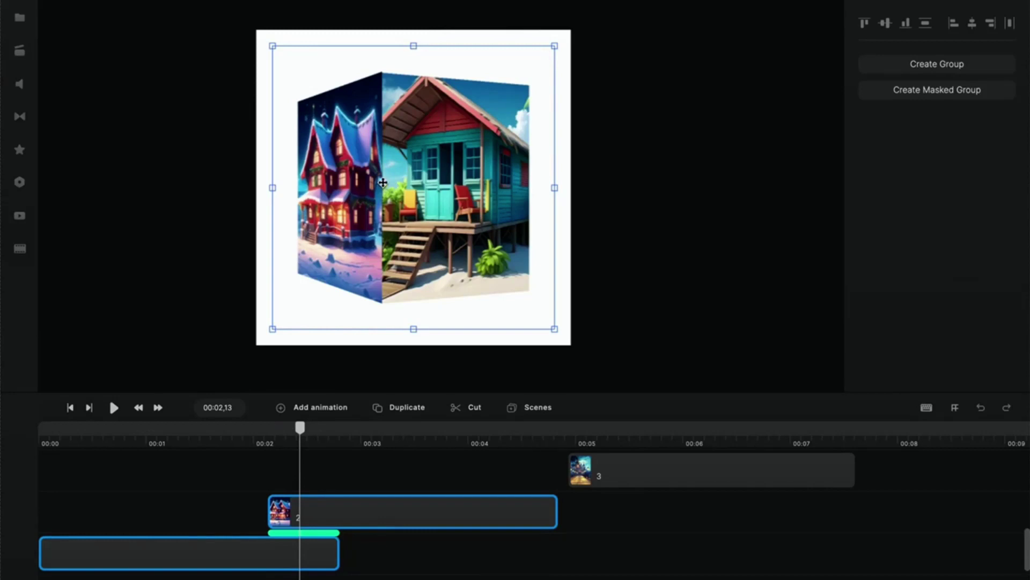
{"action": "left_click", "coordinate": [346, 472]}
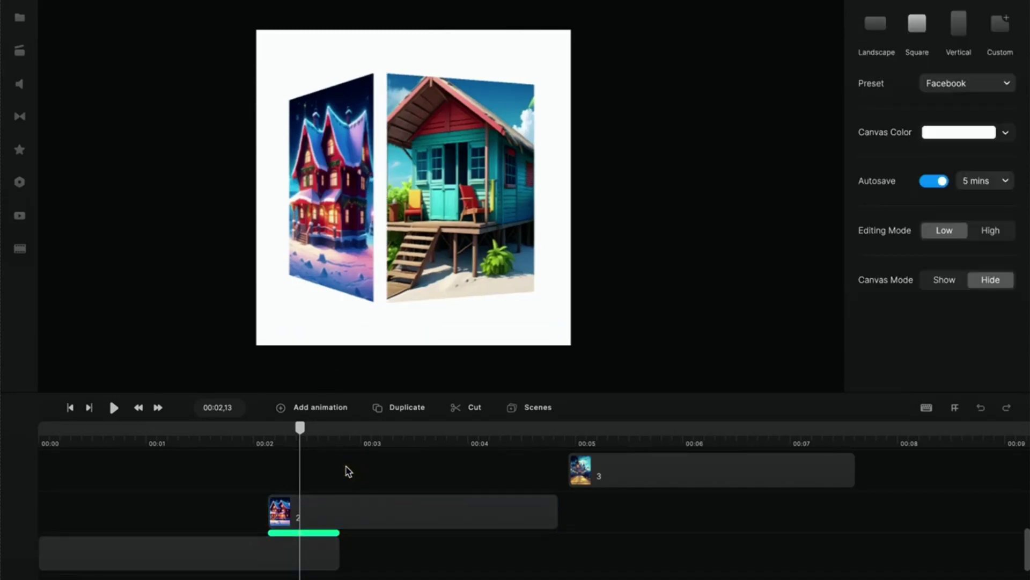
{"action": "left_click_drag", "start_coordinate": [368, 574], "coordinate": [283, 511]}
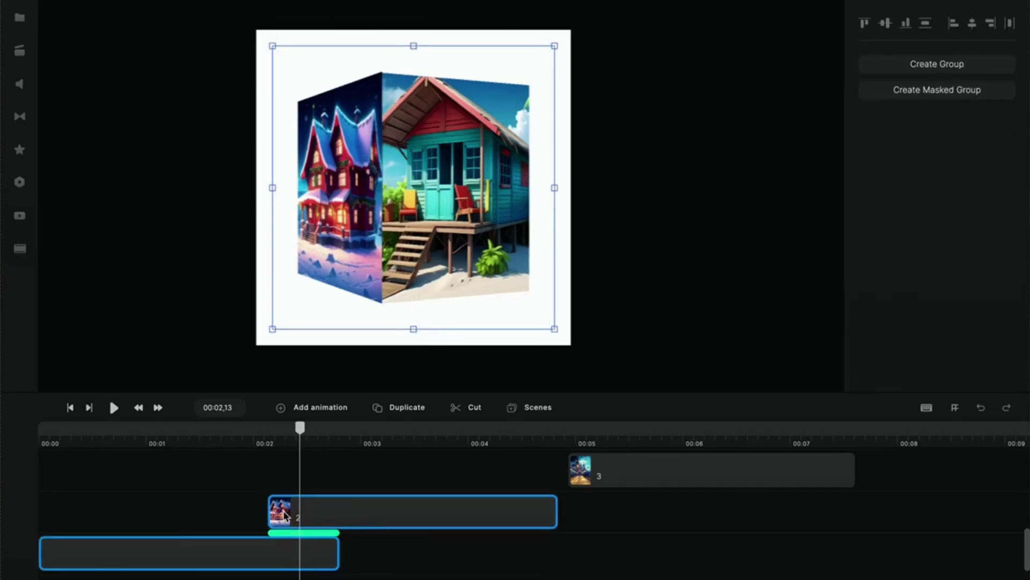
{"action": "key", "text": "ctrl+g"}
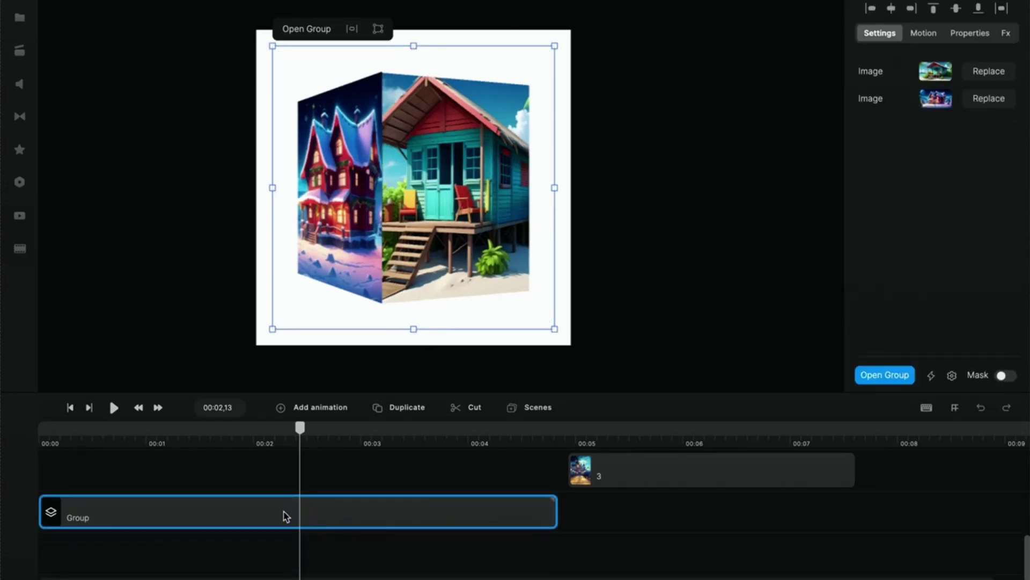
{"action": "key", "text": "ctrl+z"}
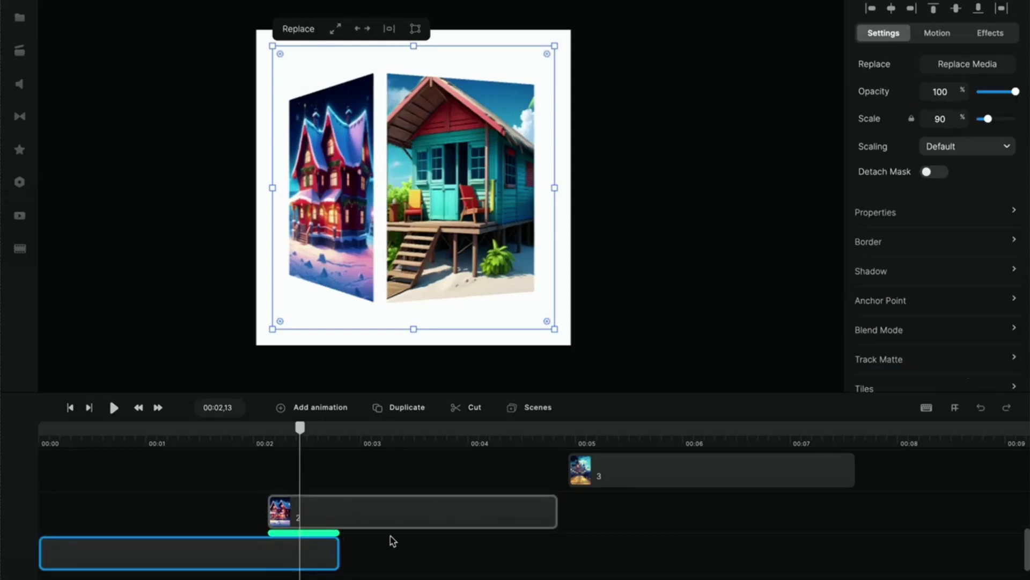
{"action": "left_click", "coordinate": [303, 518], "text": "shift"}
{"action": "right_click", "coordinate": [293, 510]}
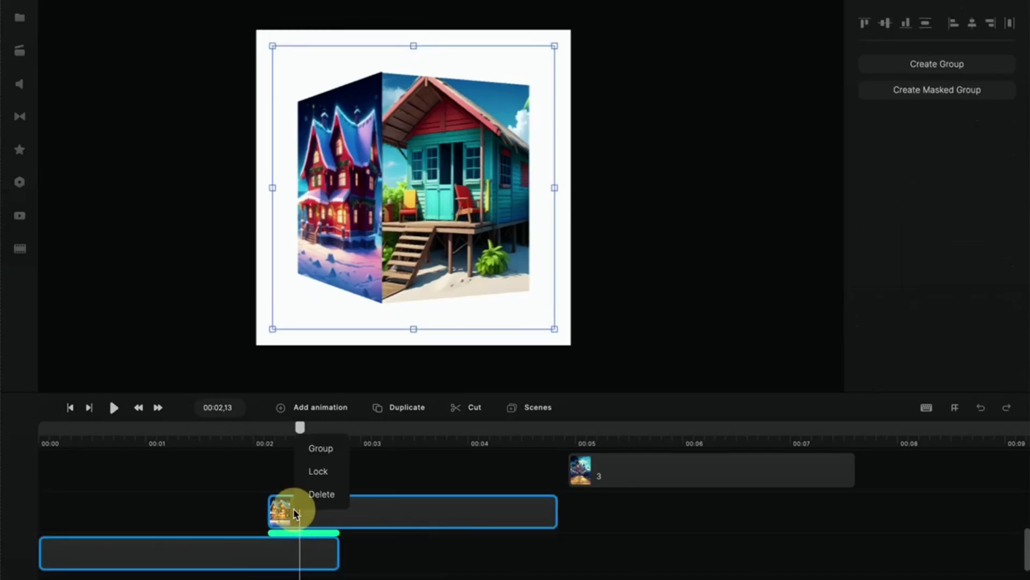
{"action": "left_click", "coordinate": [315, 456]}
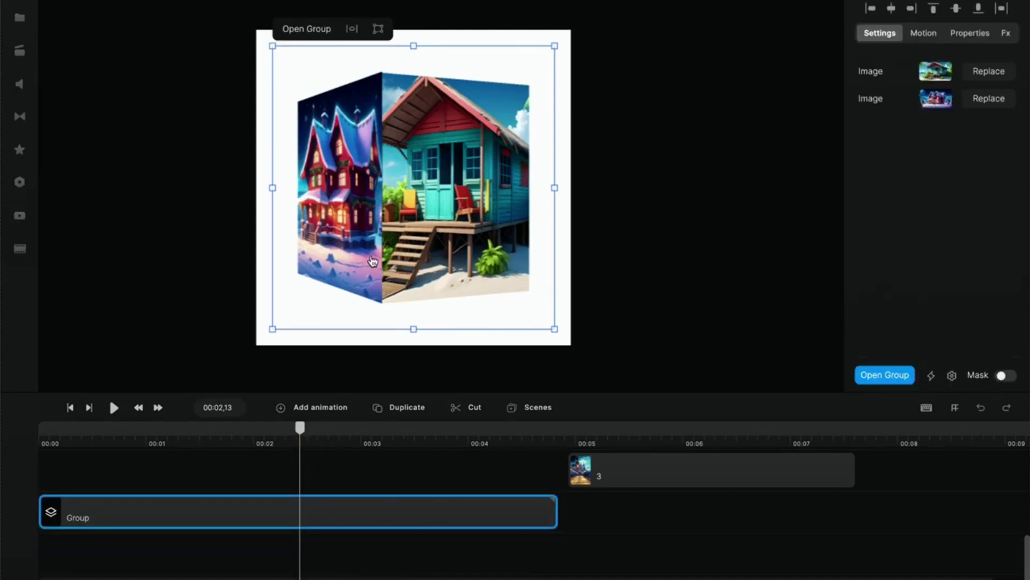
Play the video from the start and stop in the middle of the cube transition
{"action": "left_click", "coordinate": [70, 409]}
{"action": "left_click", "coordinate": [113, 407]}
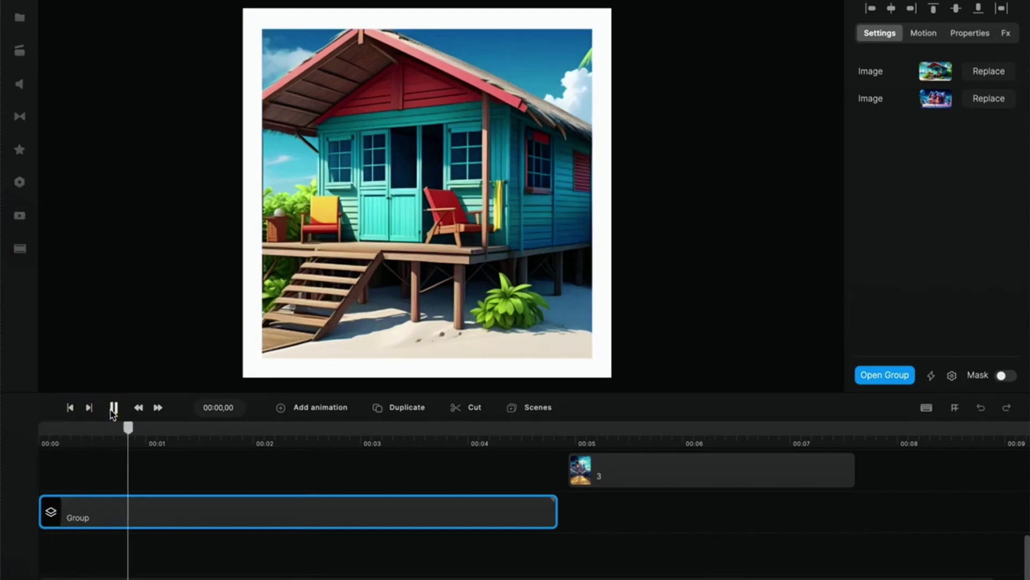
{"action": "left_click", "coordinate": [114, 408]}
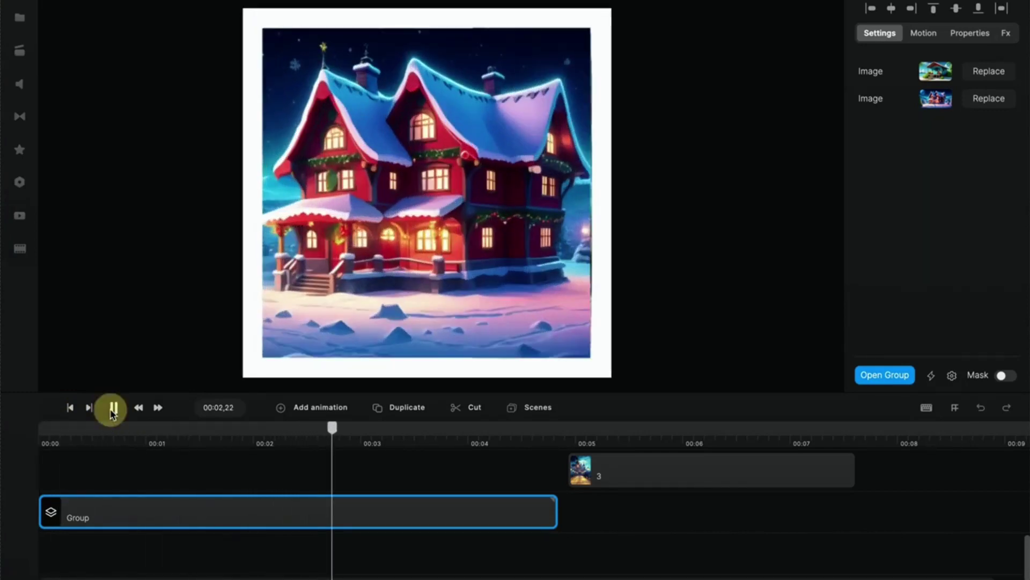
{"action": "left_click_drag", "start_coordinate": [332, 427], "coordinate": [304, 430]}
{"action": "scroll", "coordinate": [384, 428], "scroll_direction": "down", "scroll_amount": 2}
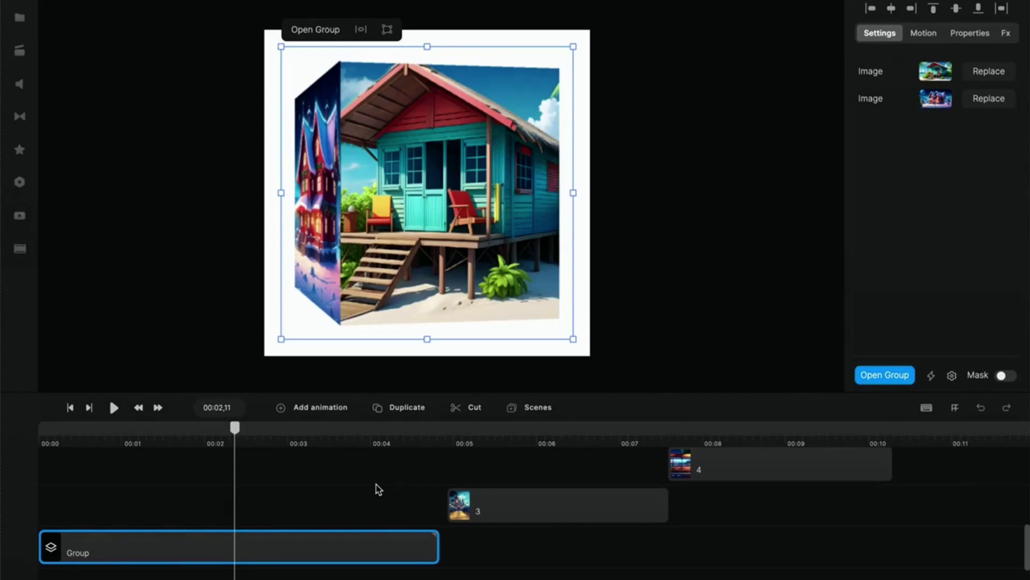
Slide the bus stop clip earlier so it overlaps the end of the castle clip
{"action": "left_click_drag", "start_coordinate": [234, 428], "coordinate": [622, 449]}
{"action": "left_click_drag", "start_coordinate": [692, 467], "coordinate": [643, 504]}
{"action": "scroll", "coordinate": [644, 508], "scroll_direction": "right", "scroll_amount": 4}
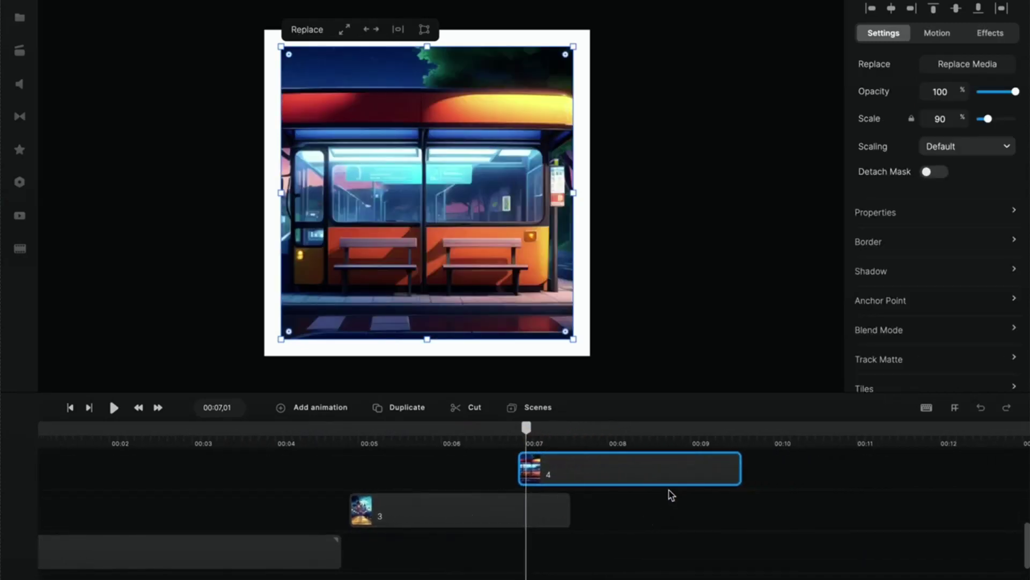
Add a Cube transition at the castle clip's overlap with the bus stop
{"action": "left_click", "coordinate": [504, 489]}
{"action": "left_click", "coordinate": [505, 492]}
{"action": "left_click", "coordinate": [505, 493]}
{"action": "left_click", "coordinate": [268, 215]}
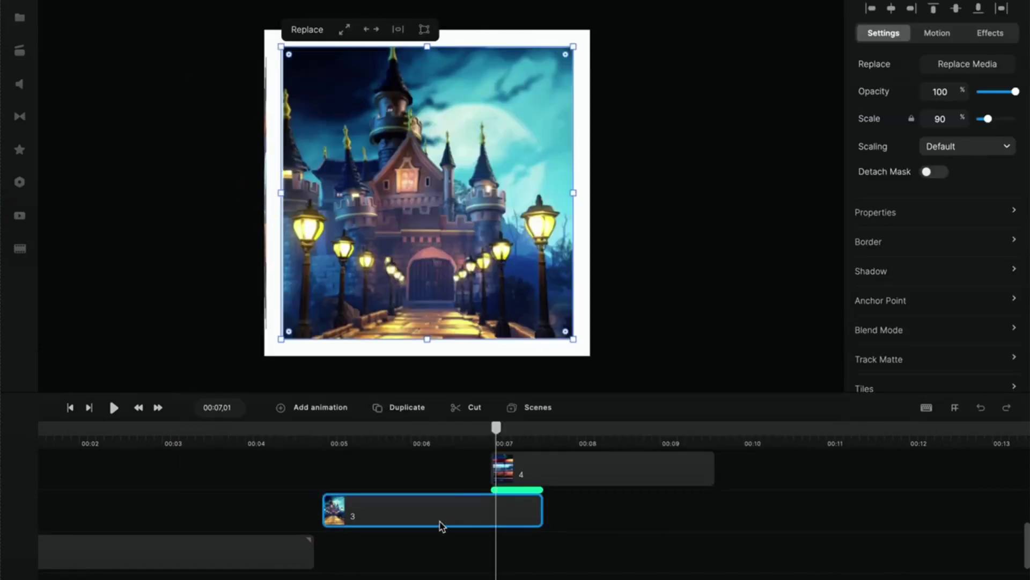
Ungroup the grouped clips back into separate house scenes
{"action": "left_click", "coordinate": [248, 552], "text": "shift"}
{"action": "right_click", "coordinate": [249, 552]}
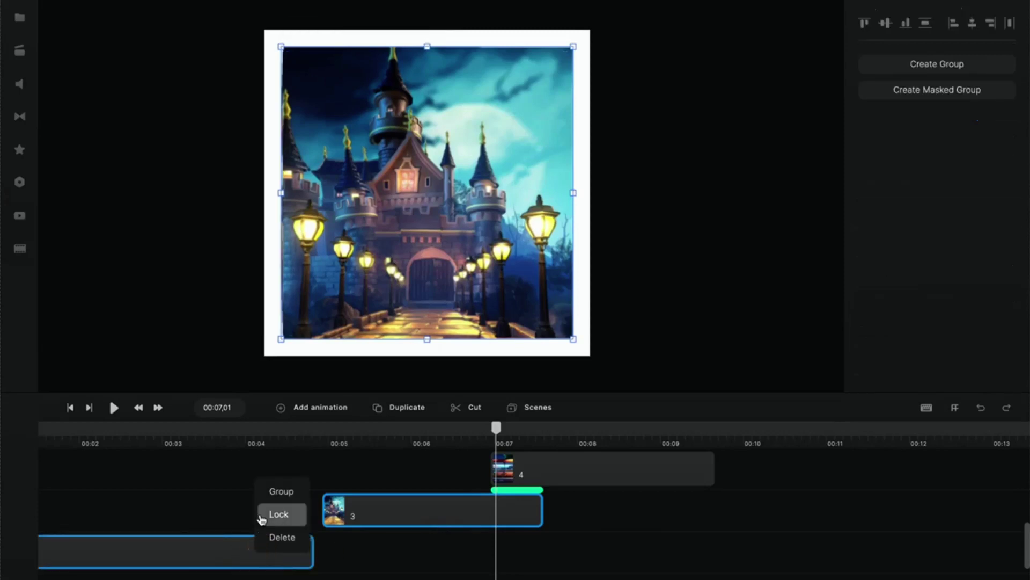
{"action": "key", "text": "ctrl+g"}
{"action": "right_click", "coordinate": [230, 542]}
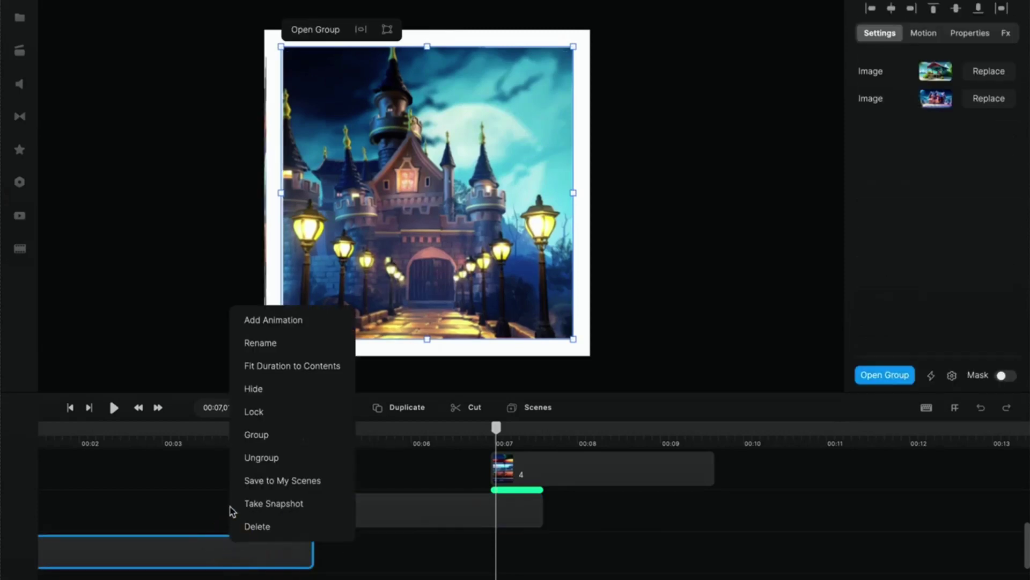
{"action": "left_click", "coordinate": [253, 453]}
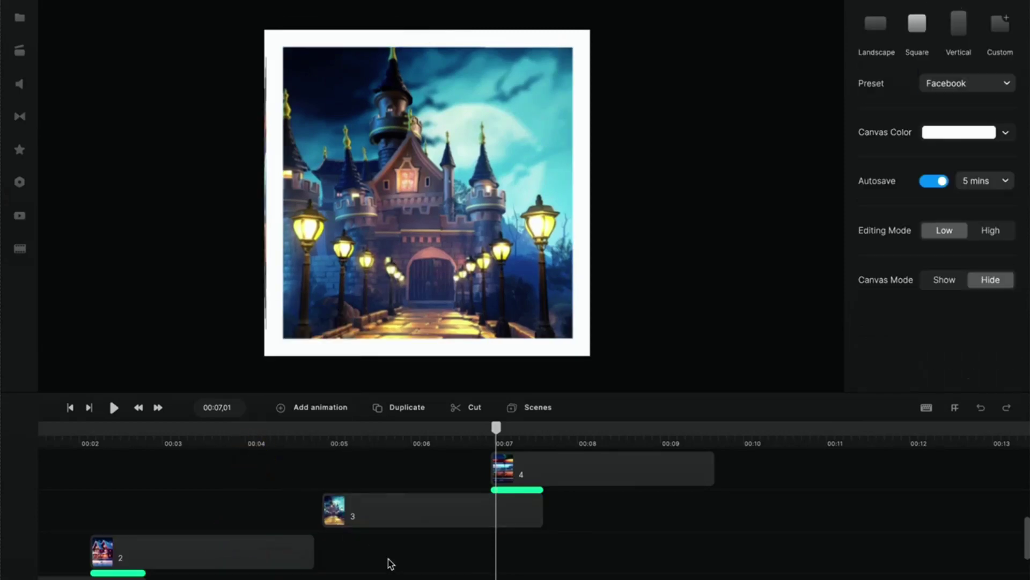
Shift the castle and bus stop clips earlier and add a Cube transition after the winter house
{"action": "left_click_drag", "start_coordinate": [586, 533], "coordinate": [519, 471]}
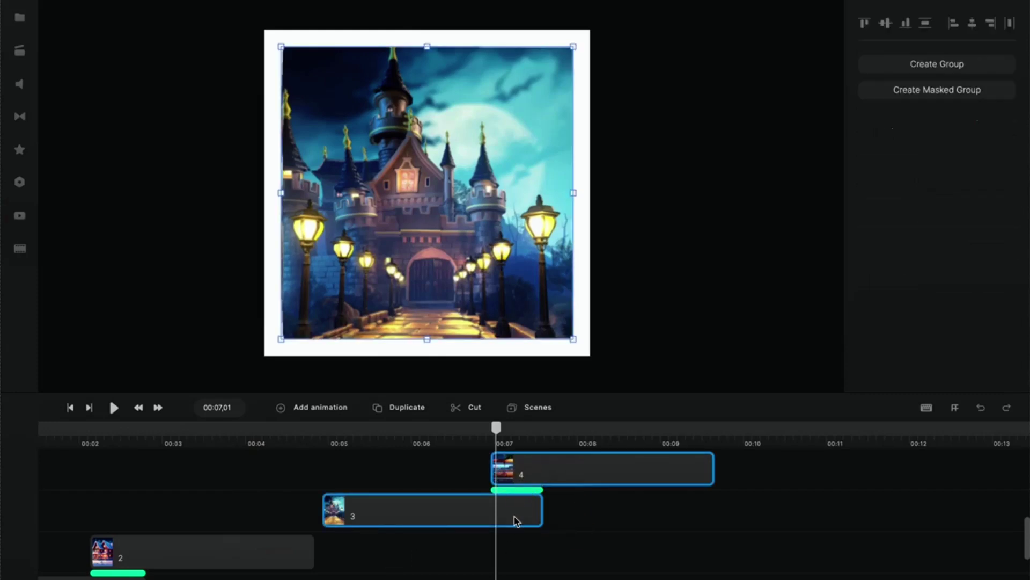
{"action": "left_click_drag", "start_coordinate": [515, 518], "coordinate": [462, 520]}
{"action": "double_click", "coordinate": [285, 536]}
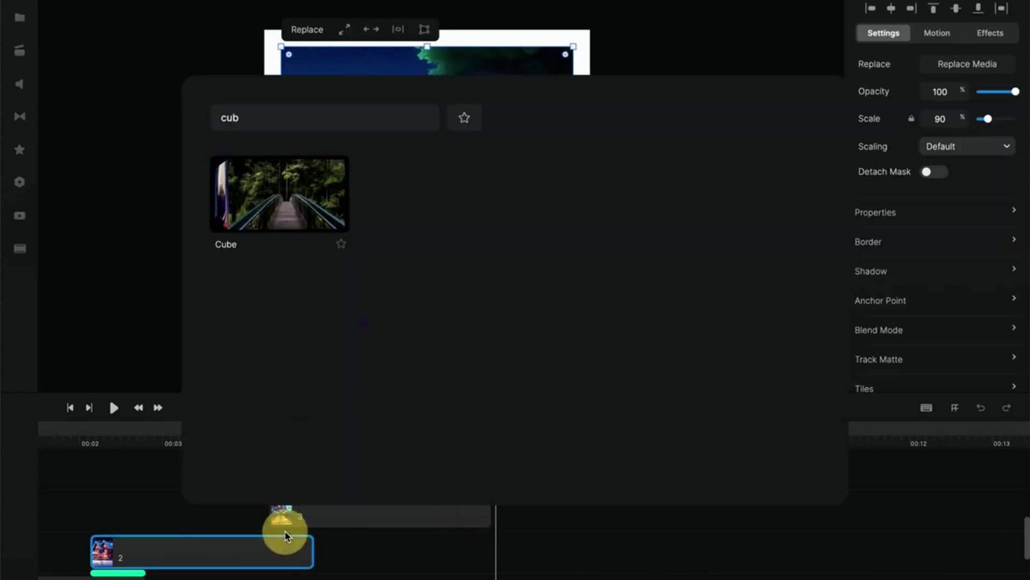
{"action": "left_click", "coordinate": [317, 196]}
Enlarge the timeline and put the bus stop clip on its own track above the castle
{"action": "left_click_drag", "start_coordinate": [270, 394], "coordinate": [276, 327]}
{"action": "scroll", "coordinate": [338, 499], "scroll_direction": "left", "scroll_amount": 3}
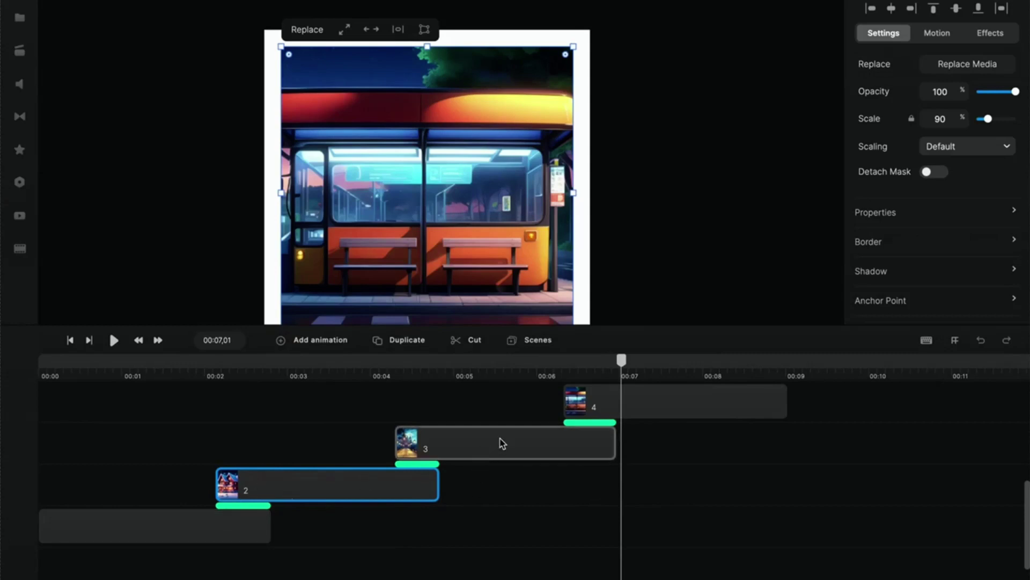
{"action": "left_click_drag", "start_coordinate": [651, 400], "coordinate": [652, 481]}
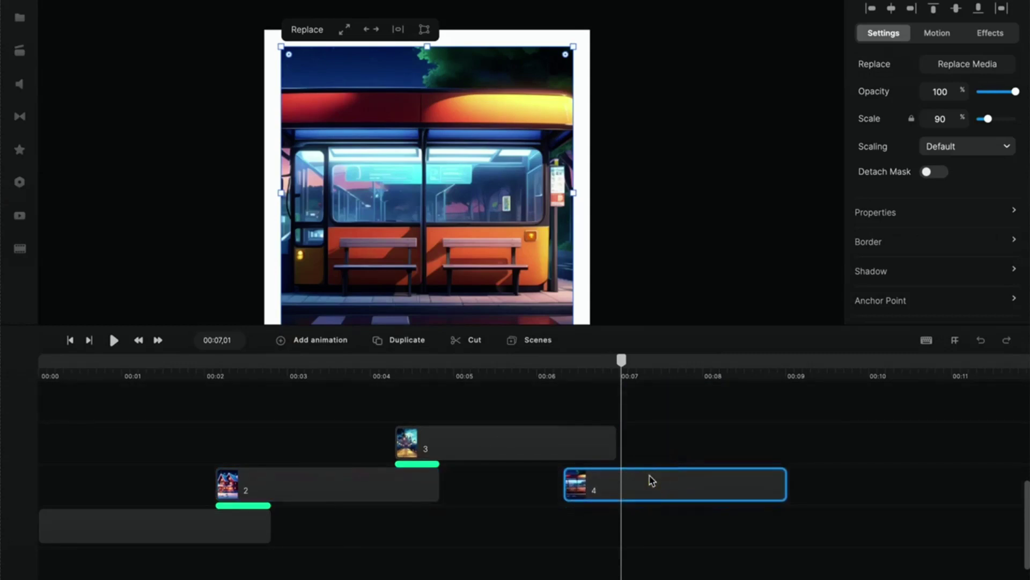
{"action": "left_click", "coordinate": [588, 465]}
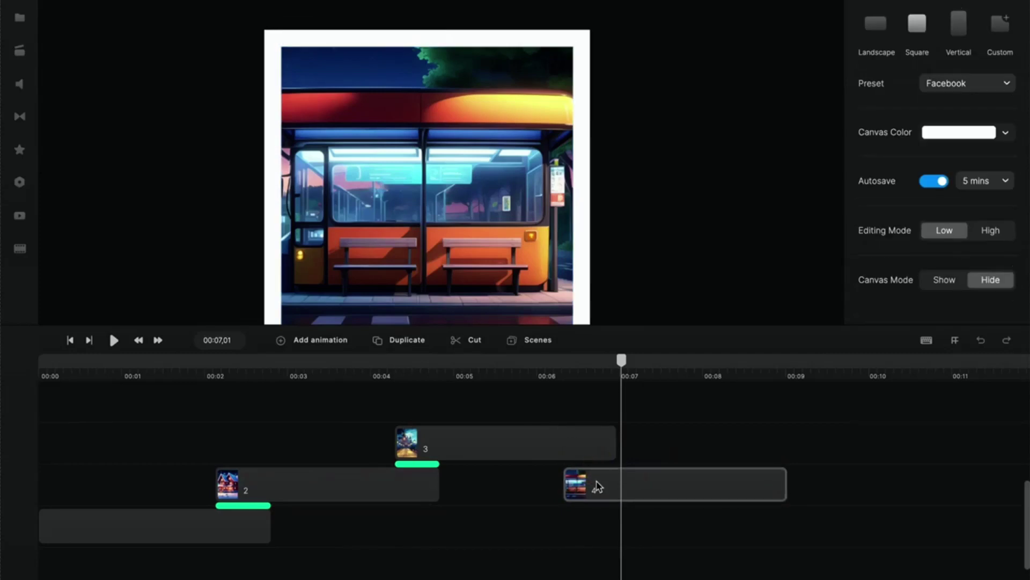
{"action": "left_click_drag", "start_coordinate": [597, 484], "coordinate": [598, 448]}
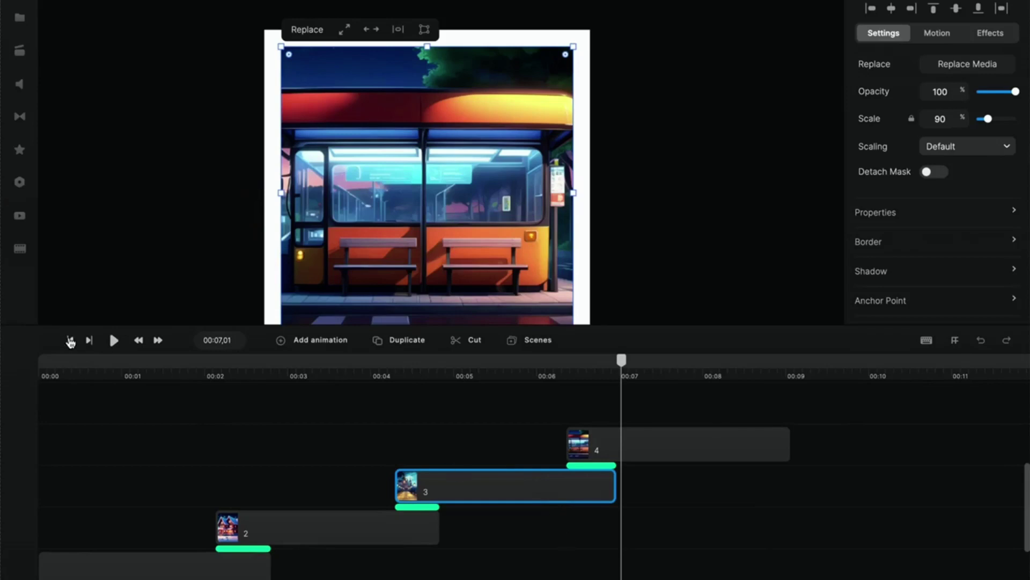
{"action": "left_click", "coordinate": [70, 340]}
{"action": "left_click", "coordinate": [113, 340]}
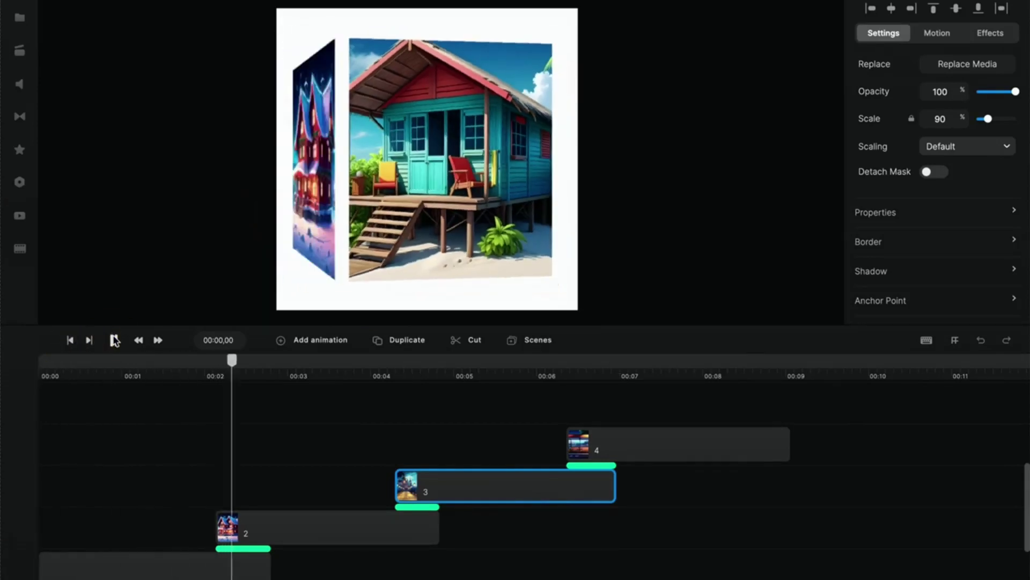
{"action": "left_click", "coordinate": [113, 340]}
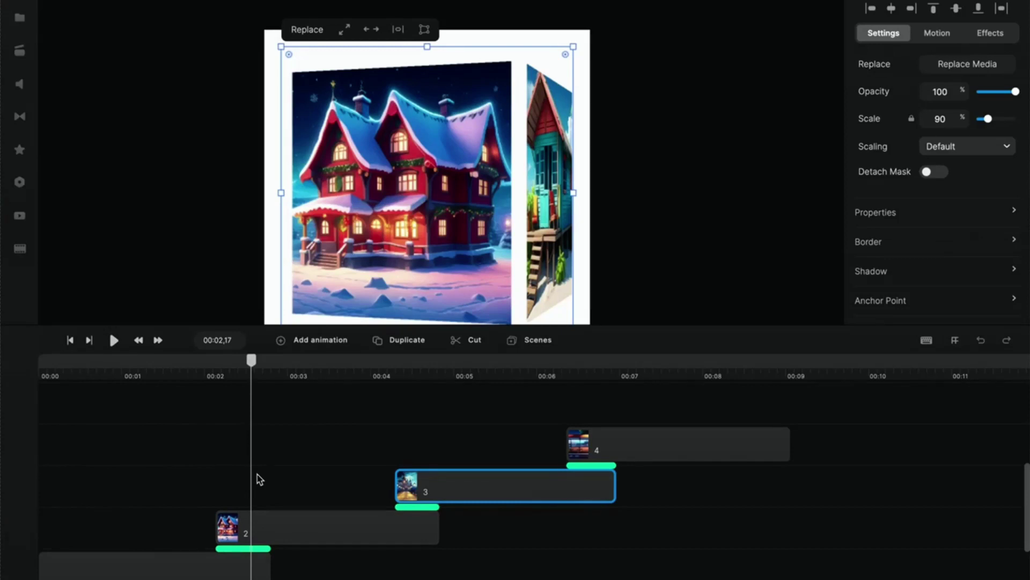
{"action": "left_click", "coordinate": [113, 340]}
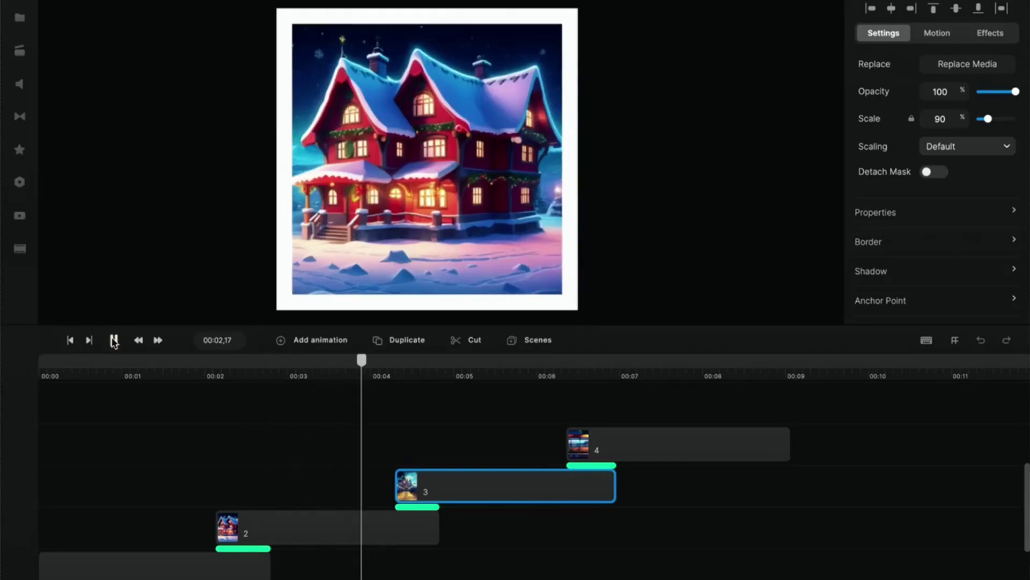
{"action": "left_click", "coordinate": [113, 341]}
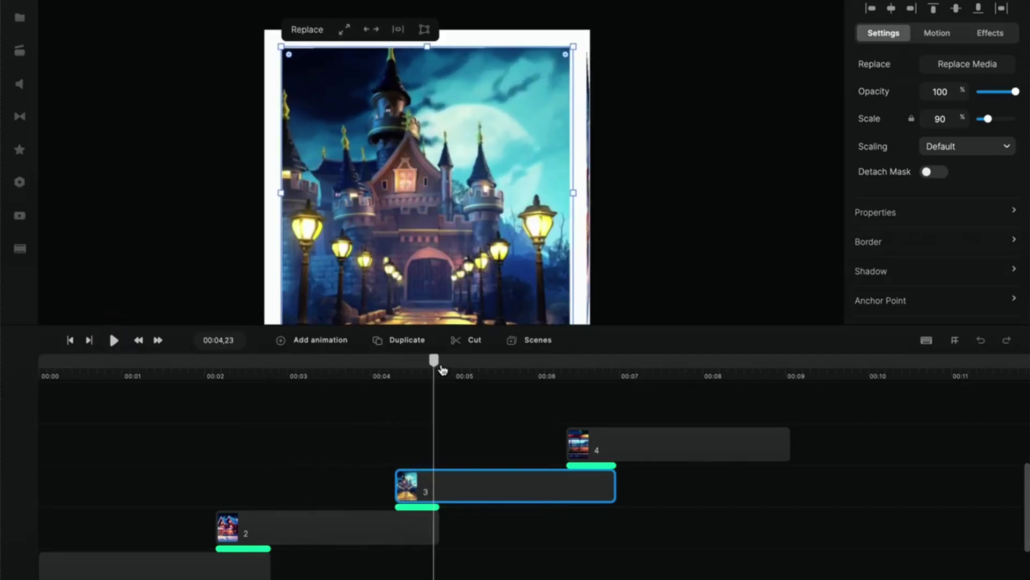
{"action": "left_click_drag", "start_coordinate": [443, 369], "coordinate": [143, 416]}
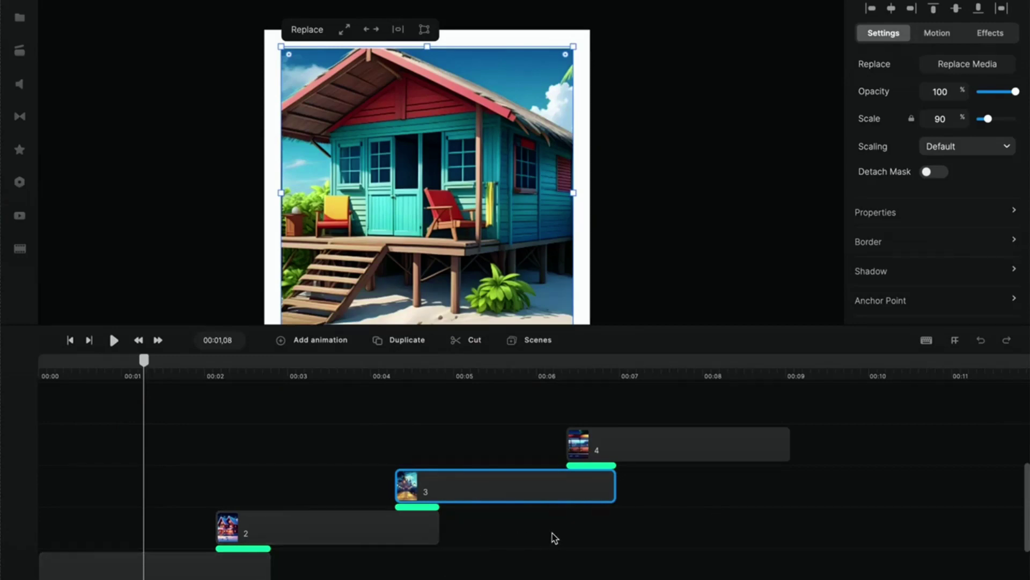
Shift the castle and bus stop clips later and briefly check the saved scenes library
{"action": "left_click_drag", "start_coordinate": [569, 523], "coordinate": [590, 402]}
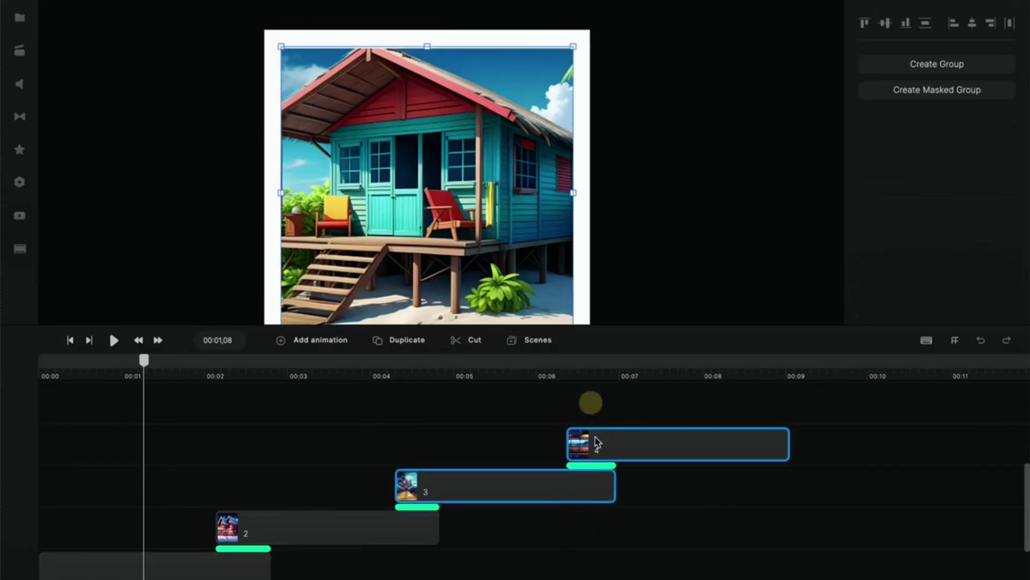
{"action": "left_click_drag", "start_coordinate": [593, 449], "coordinate": [638, 447]}
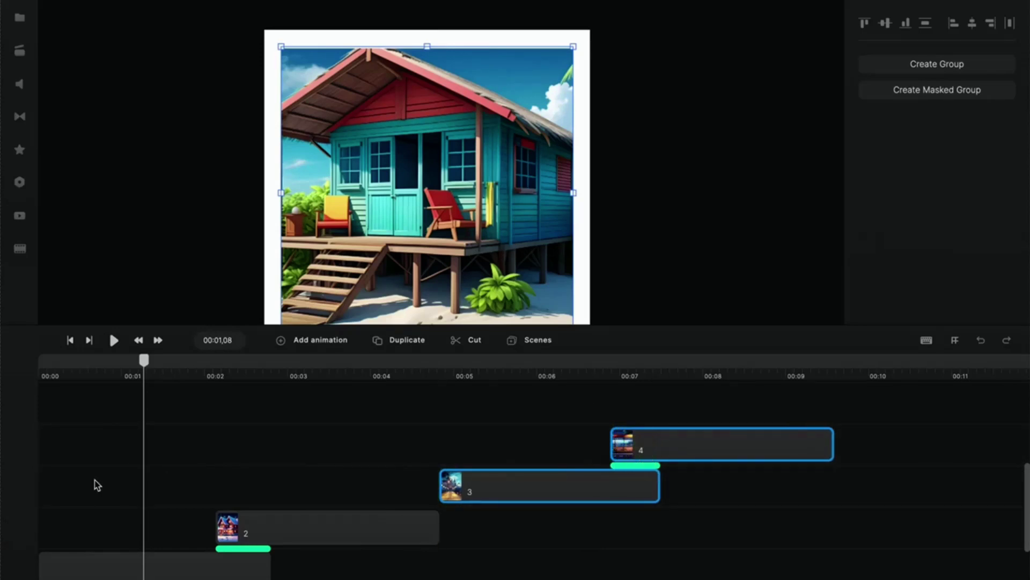
{"action": "left_click", "coordinate": [6, 213]}
{"action": "left_click", "coordinate": [17, 216]}
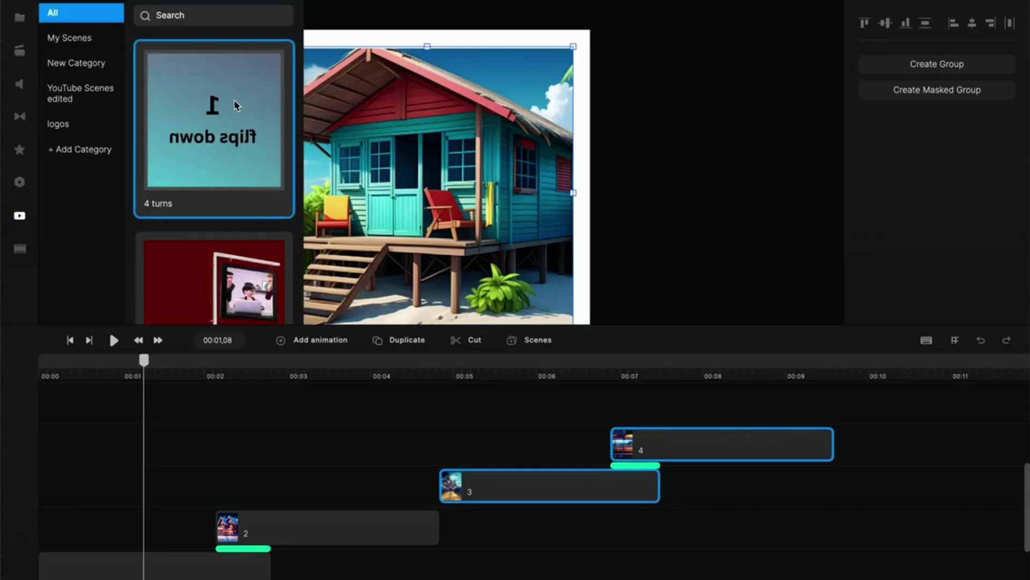
{"action": "left_click", "coordinate": [20, 213]}
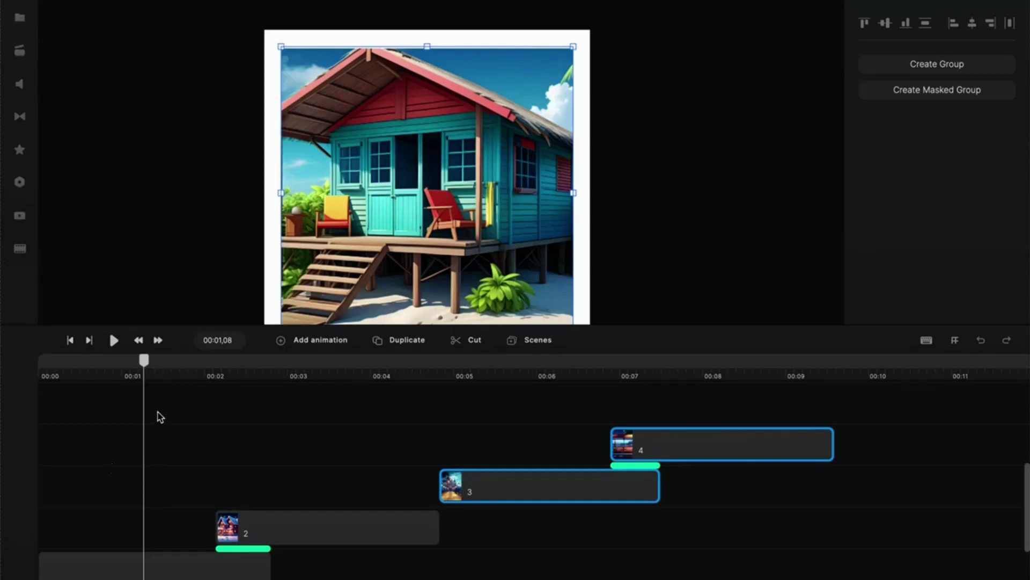
Group the first two scenes together, then group scenes 3 and 4
{"action": "left_click_drag", "start_coordinate": [182, 469], "coordinate": [298, 574]}
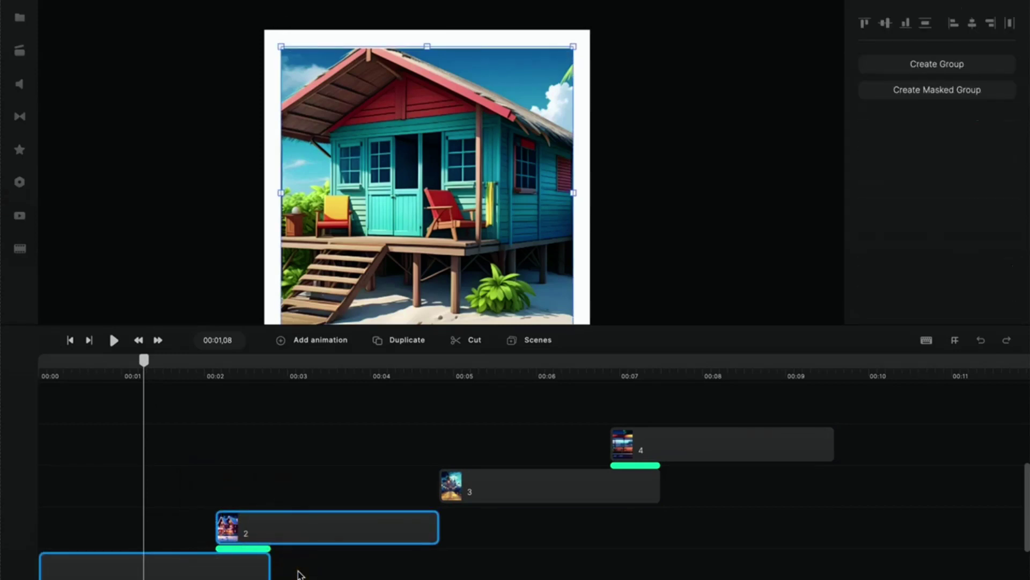
{"action": "key", "text": "ctrl+g"}
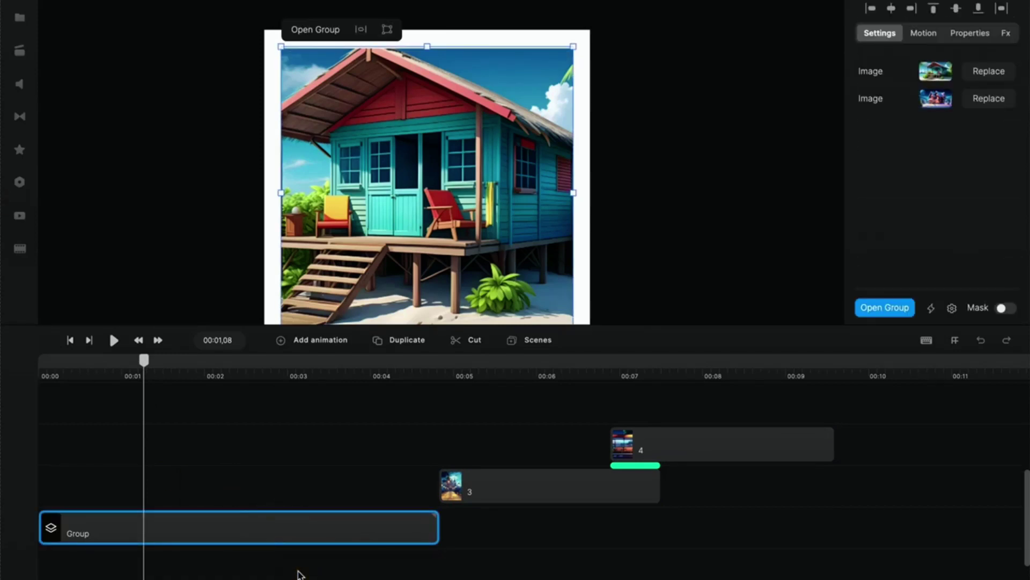
{"action": "left_click_drag", "start_coordinate": [560, 417], "coordinate": [736, 494]}
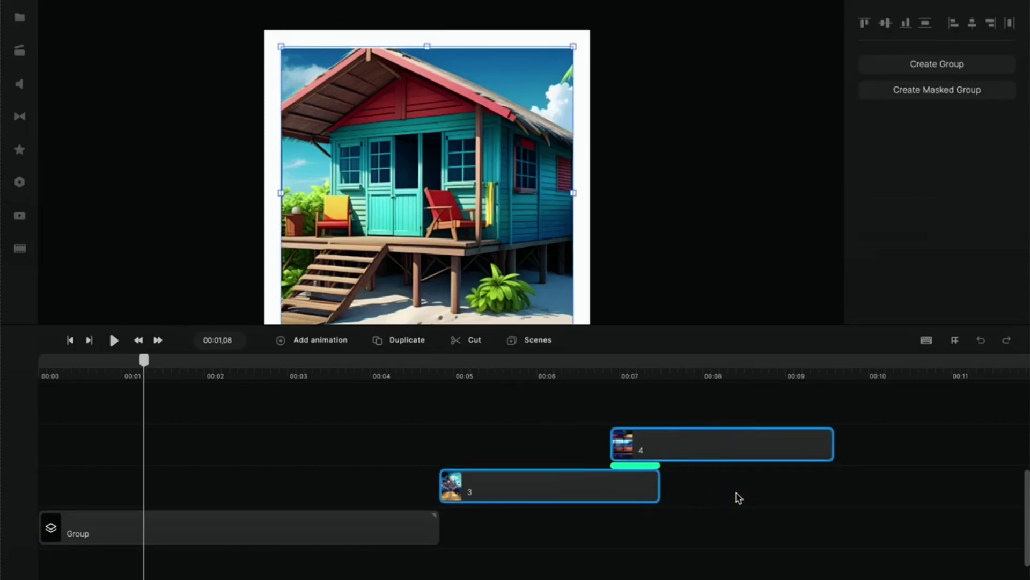
{"action": "key", "text": "ctrl+g"}
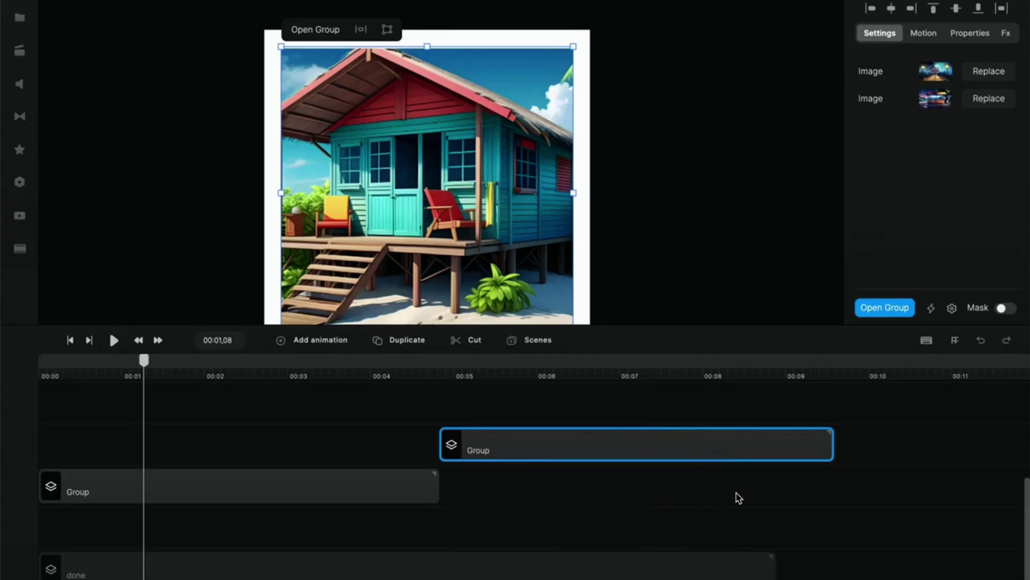
Move the second group to start near 00:04 and apply a Cube transition to the overlap
{"action": "left_click_drag", "start_coordinate": [523, 450], "coordinate": [417, 467]}
{"action": "left_click", "coordinate": [417, 467]}
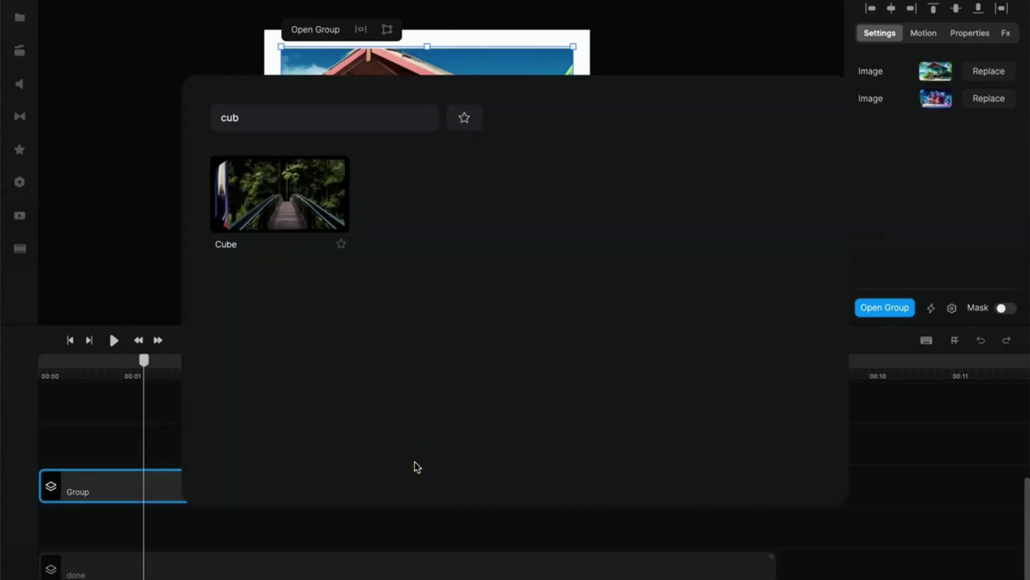
{"action": "left_click", "coordinate": [258, 189]}
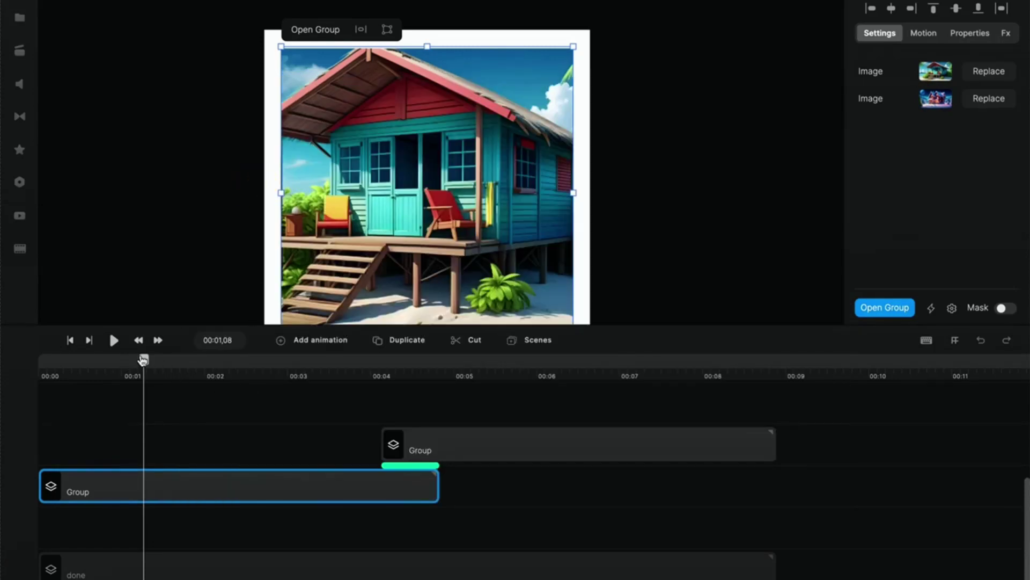
Scrub through the cube transition around 00:04 as the snowy house turns into the castle
{"action": "left_click_drag", "start_coordinate": [143, 363], "coordinate": [241, 395]}
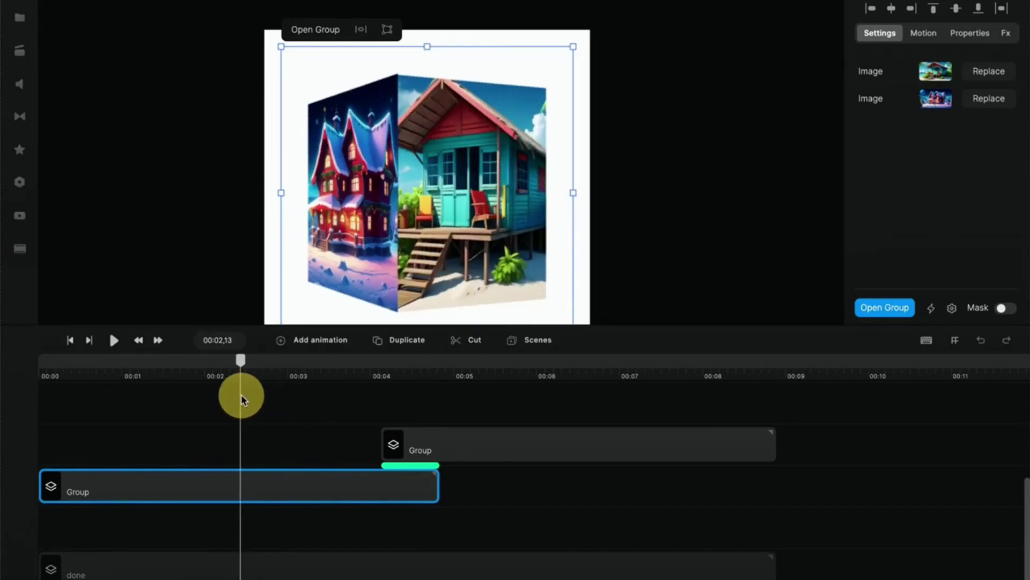
{"action": "left_click_drag", "start_coordinate": [241, 396], "coordinate": [578, 426]}
{"action": "left_click", "coordinate": [578, 434]}
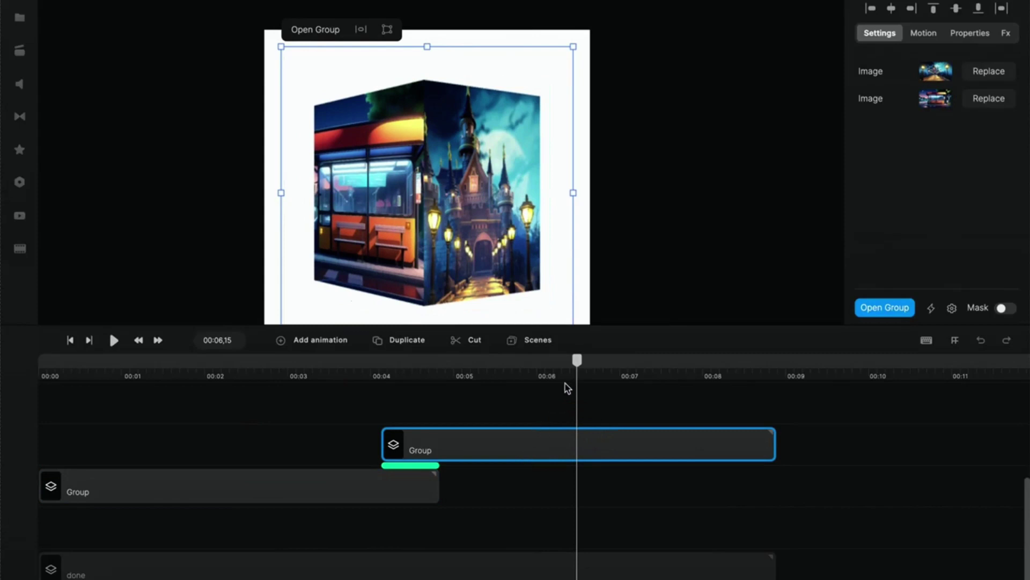
{"action": "left_click_drag", "start_coordinate": [576, 359], "coordinate": [407, 397]}
{"action": "left_click_drag", "start_coordinate": [462, 494], "coordinate": [378, 449]}
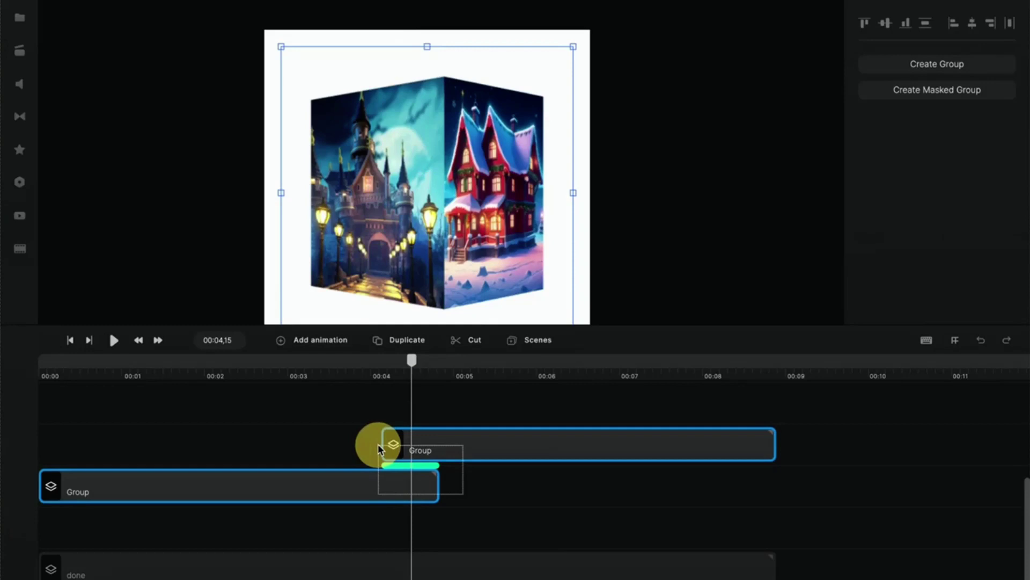
{"action": "left_click", "coordinate": [467, 485]}
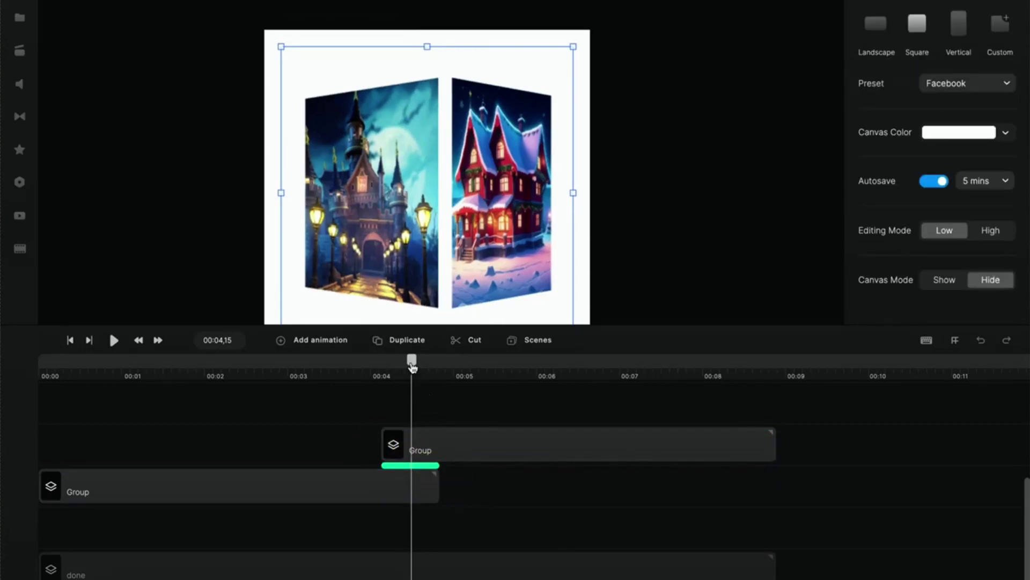
{"action": "left_click_drag", "start_coordinate": [412, 367], "coordinate": [406, 421]}
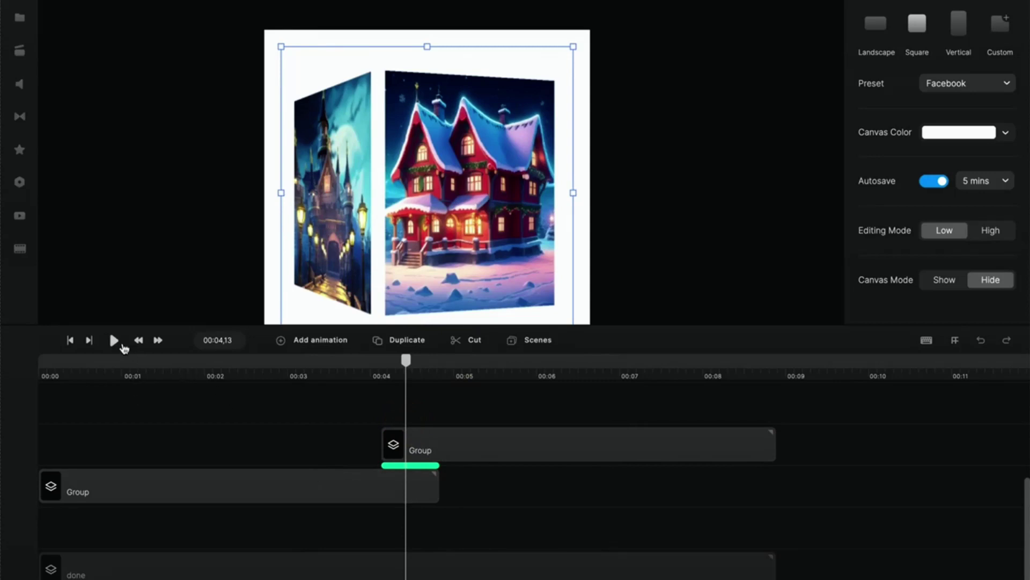
Return the preview to the start and shift the second group later to about 00:05
{"action": "left_click", "coordinate": [115, 362]}
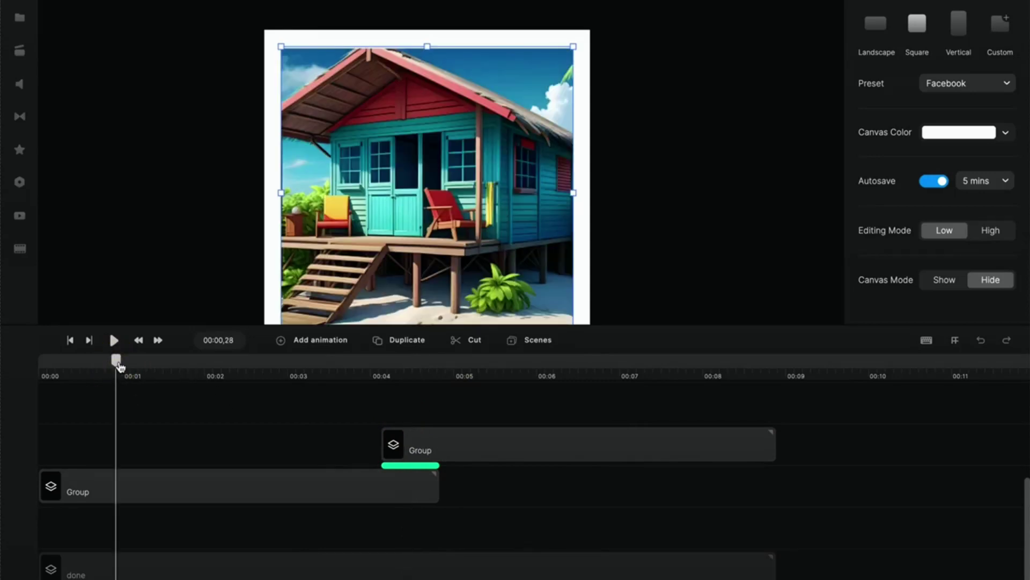
{"action": "left_click_drag", "start_coordinate": [115, 363], "coordinate": [237, 389]}
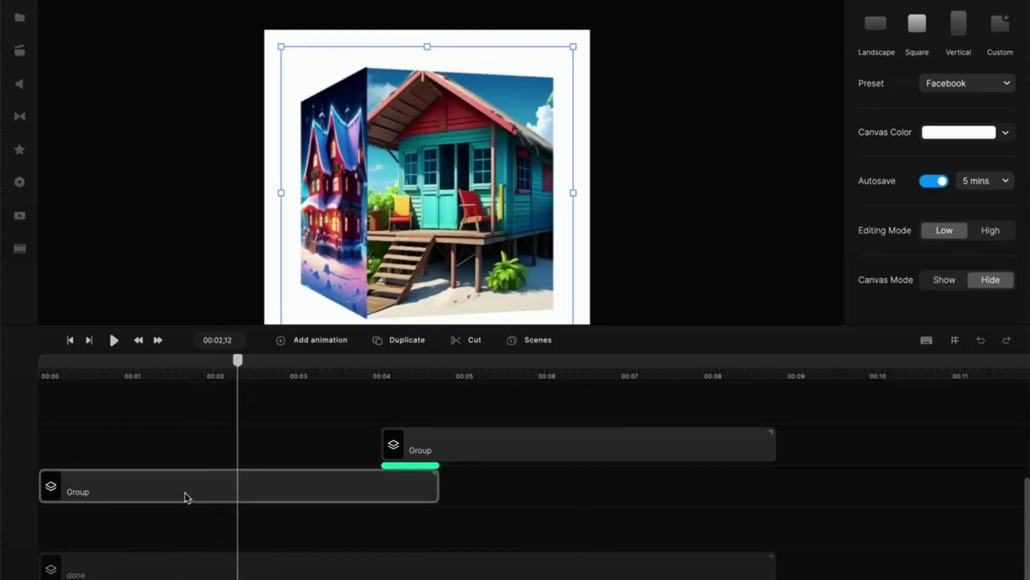
{"action": "left_click_drag", "start_coordinate": [402, 438], "coordinate": [477, 440]}
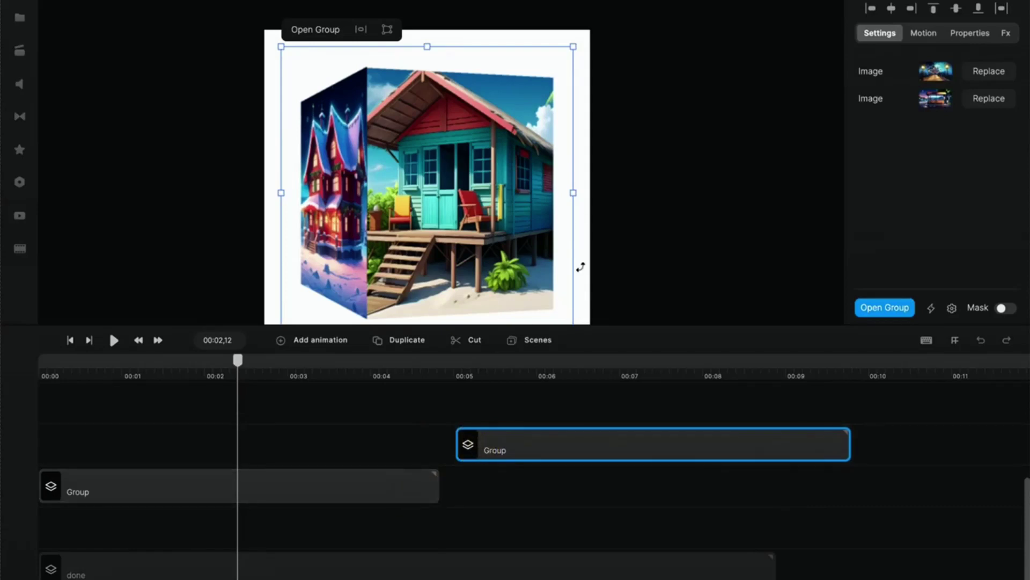
Rotate the first group a quarter turn and move the second group back to near 00:04
{"action": "left_click", "coordinate": [131, 500]}
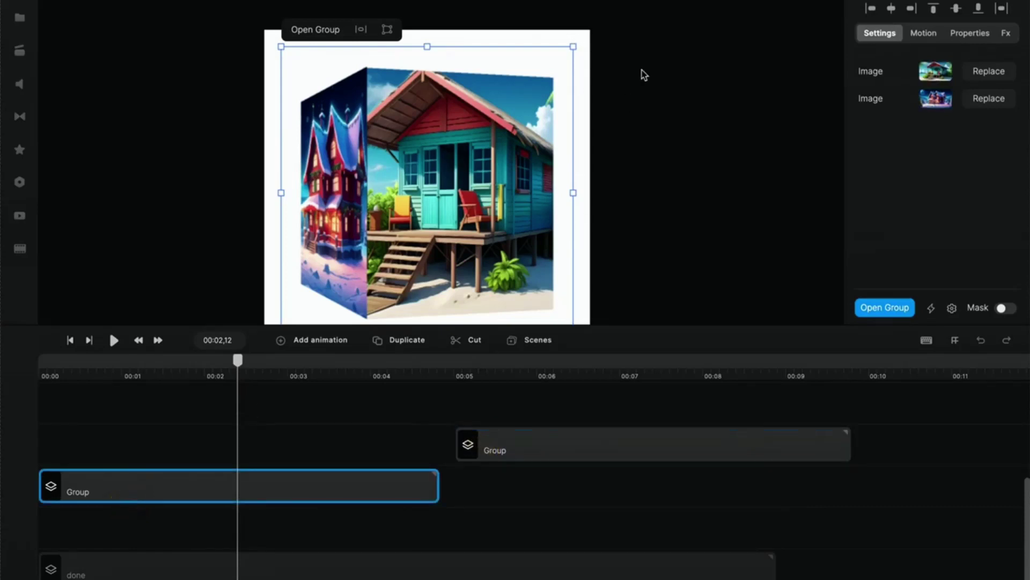
{"action": "left_click", "coordinate": [577, 38]}
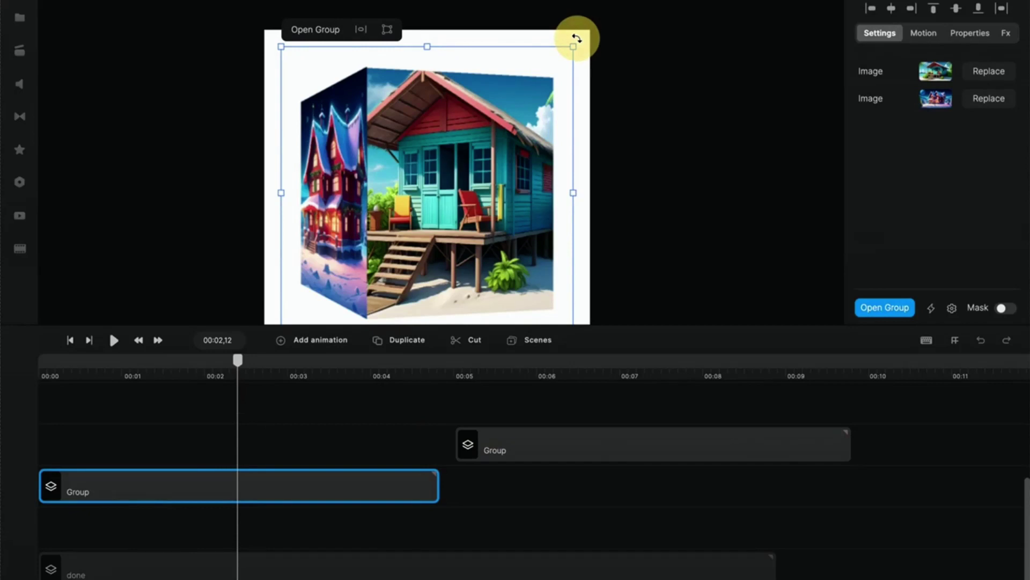
{"action": "left_click_drag", "start_coordinate": [577, 39], "coordinate": [513, 277]}
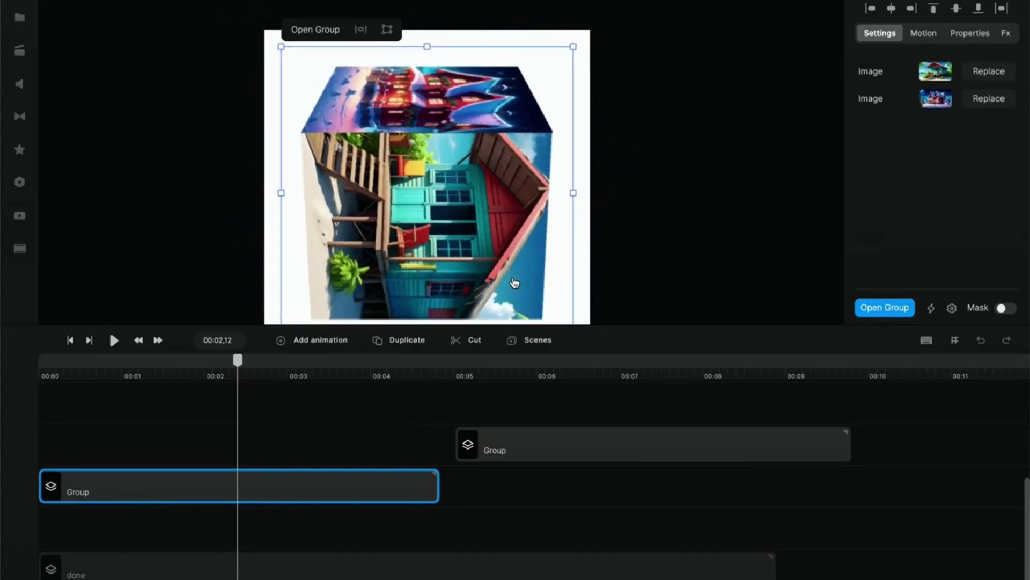
{"action": "left_click_drag", "start_coordinate": [240, 367], "coordinate": [325, 399]}
{"action": "left_click_drag", "start_coordinate": [475, 440], "coordinate": [387, 440]}
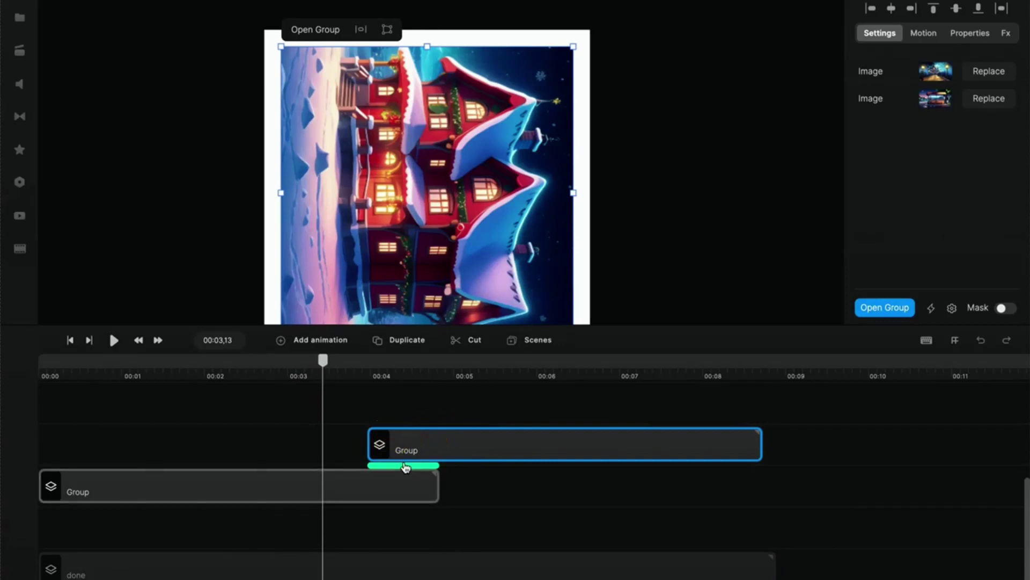
Reapply the Cube transition between the two groups and preview it
{"action": "left_click", "coordinate": [405, 464]}
{"action": "left_click", "coordinate": [279, 208]}
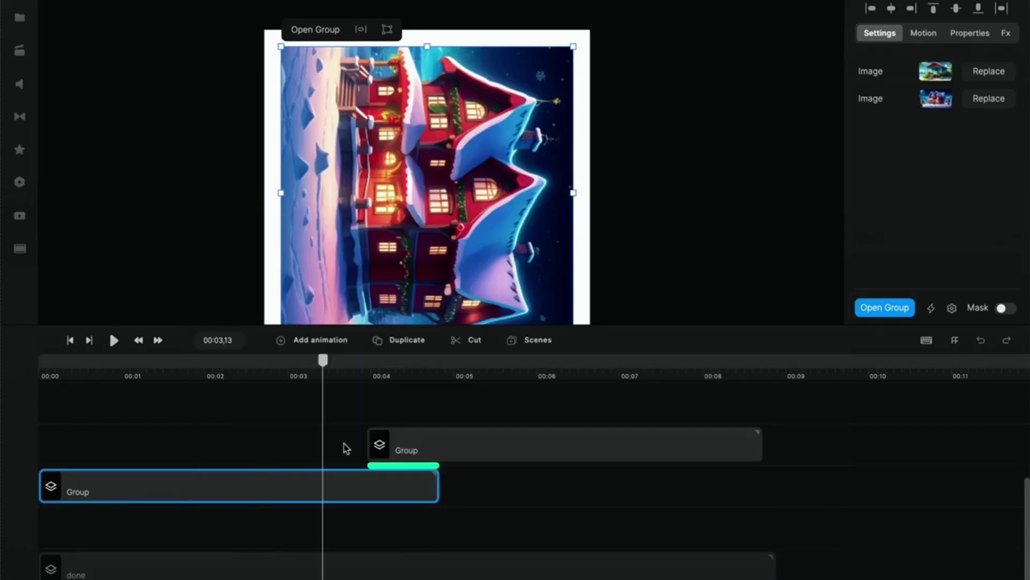
{"action": "left_click_drag", "start_coordinate": [19, 418], "coordinate": [569, 437]}
Rotate the second group about 90°, preview around 00:02, and select both groups
{"action": "left_click", "coordinate": [606, 453]}
{"action": "left_click_drag", "start_coordinate": [587, 39], "coordinate": [325, 90]}
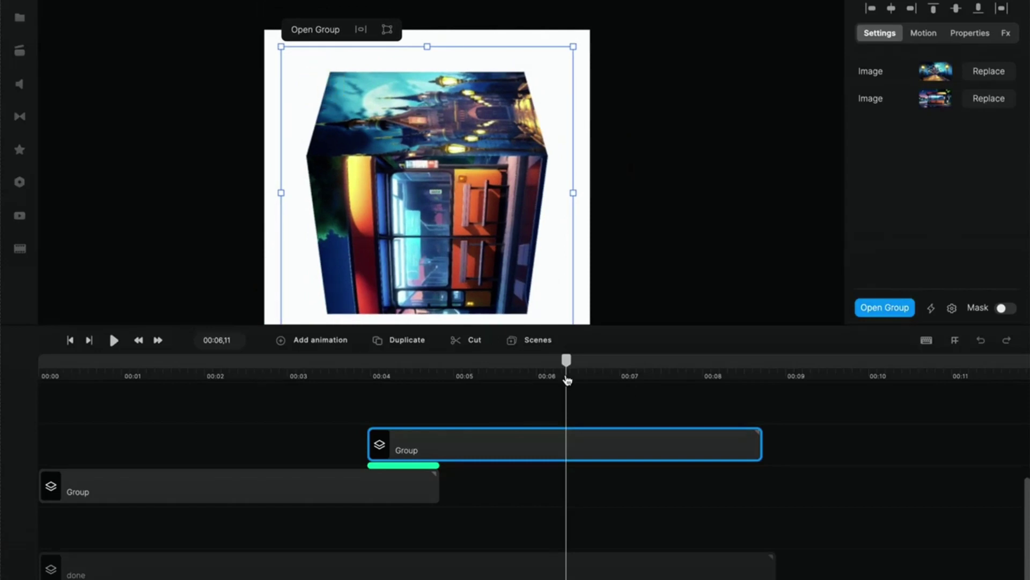
{"action": "left_click_drag", "start_coordinate": [566, 363], "coordinate": [383, 429]}
{"action": "left_click_drag", "start_coordinate": [466, 513], "coordinate": [383, 444]}
Merge both groups with Ctrl+G, then enlarge the preview and scrub into the castle scene
{"action": "key", "text": "ctrl+g"}
{"action": "left_click_drag", "start_coordinate": [385, 364], "coordinate": [324, 397]}
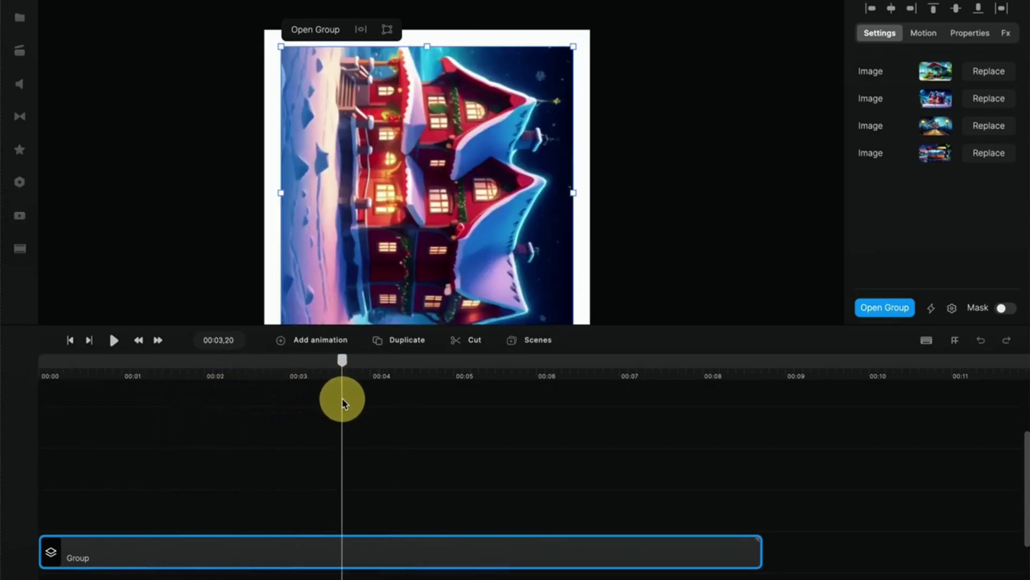
{"action": "left_click_drag", "start_coordinate": [253, 339], "coordinate": [238, 424]}
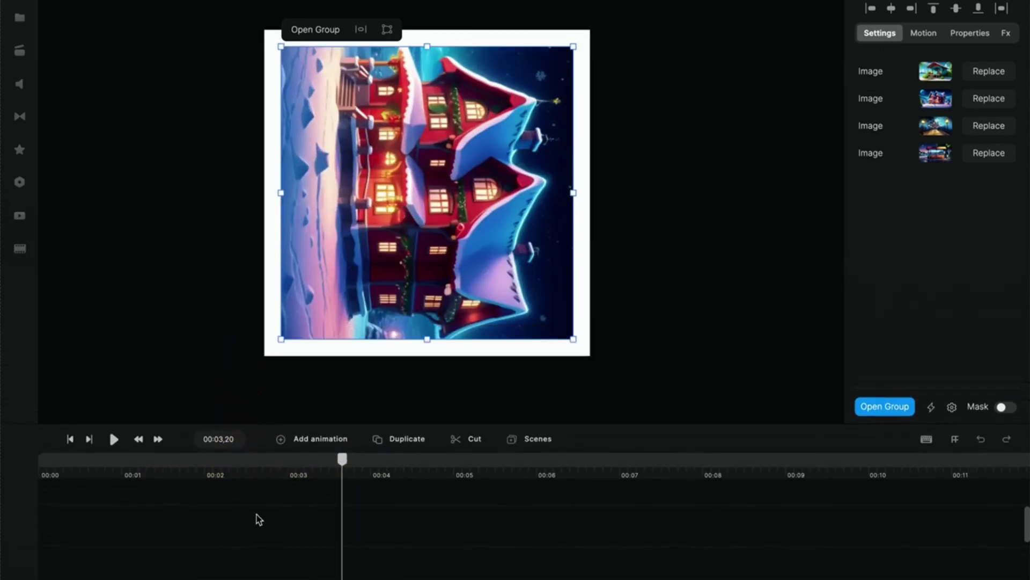
{"action": "scroll", "coordinate": [252, 520], "scroll_direction": "down", "scroll_amount": 2}
{"action": "left_click_drag", "start_coordinate": [346, 465], "coordinate": [141, 515]}
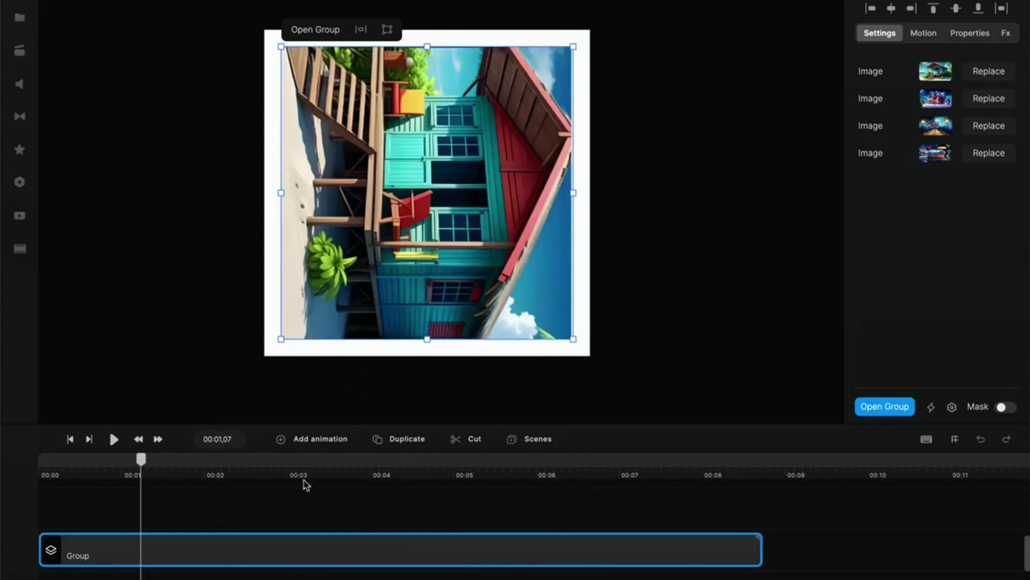
{"action": "left_click_drag", "start_coordinate": [248, 423], "coordinate": [247, 386]}
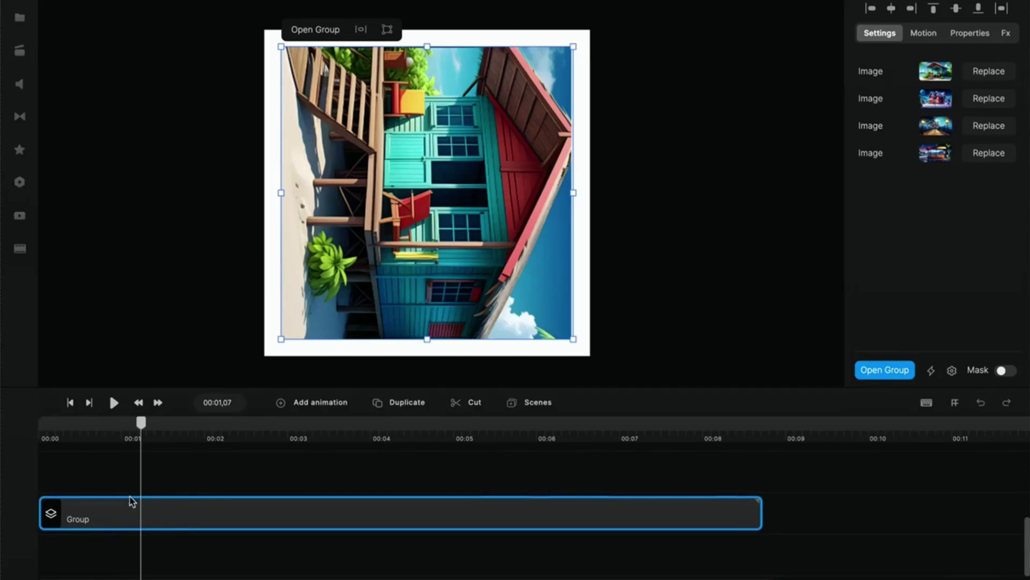
Rotate the beach-house image a quarter turn inside the group and scrub to check it
{"action": "double_click", "coordinate": [97, 520]}
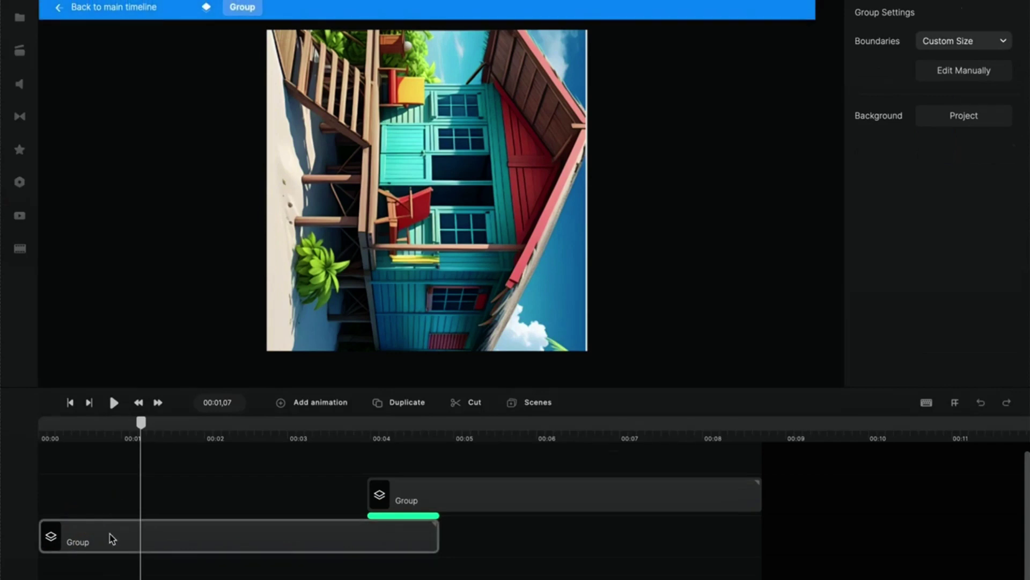
{"action": "left_click", "coordinate": [109, 535]}
{"action": "left_click", "coordinate": [104, 542]}
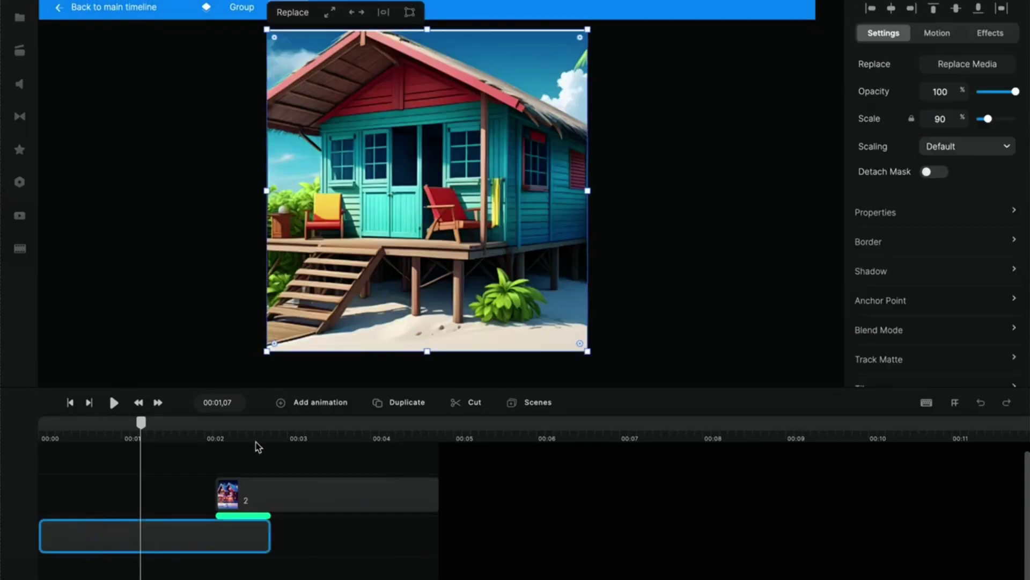
{"action": "left_click_drag", "start_coordinate": [594, 353], "coordinate": [506, 109]}
{"action": "left_click", "coordinate": [98, 11]}
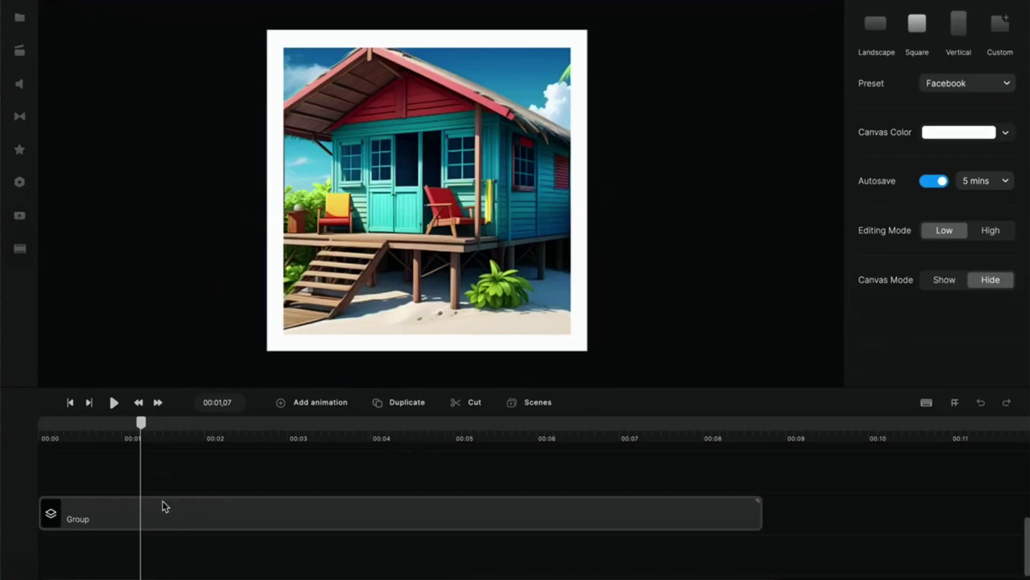
{"action": "left_click_drag", "start_coordinate": [141, 423], "coordinate": [260, 449]}
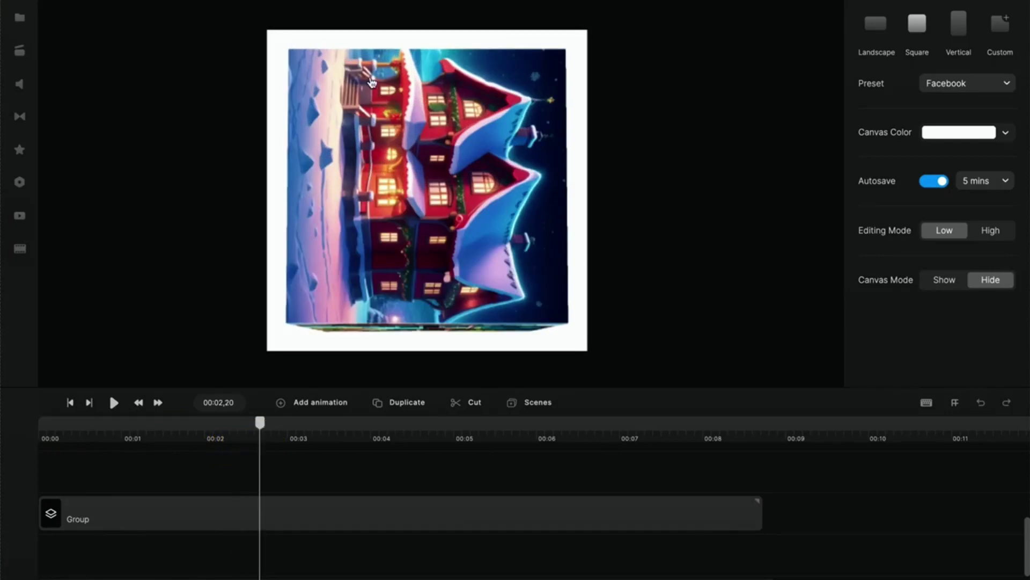
Rotate the Christmas house image 90° counter-clockwise and scrub through its transition
{"action": "left_click", "coordinate": [272, 513]}
{"action": "double_click", "coordinate": [272, 512]}
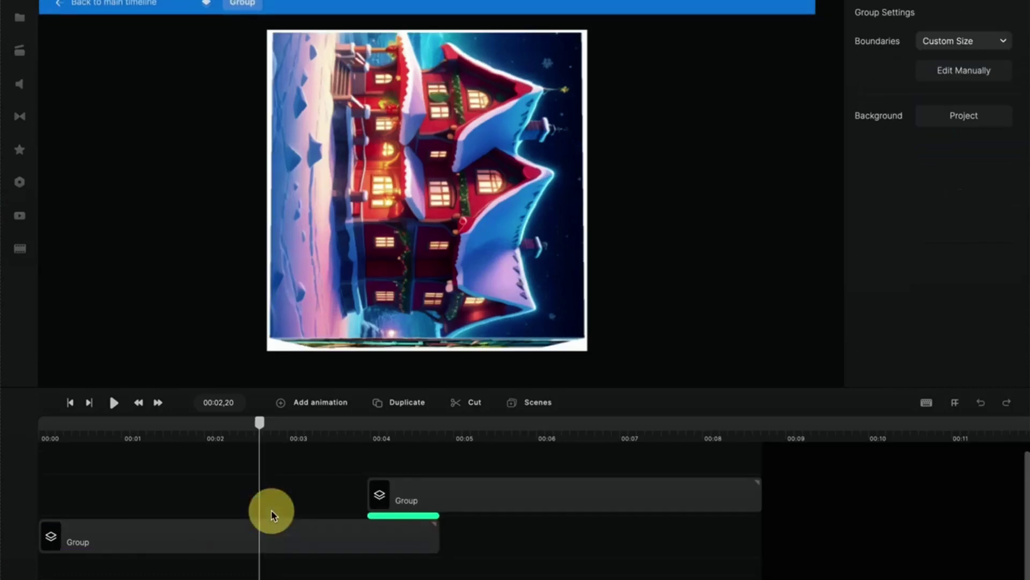
{"action": "left_click", "coordinate": [292, 533]}
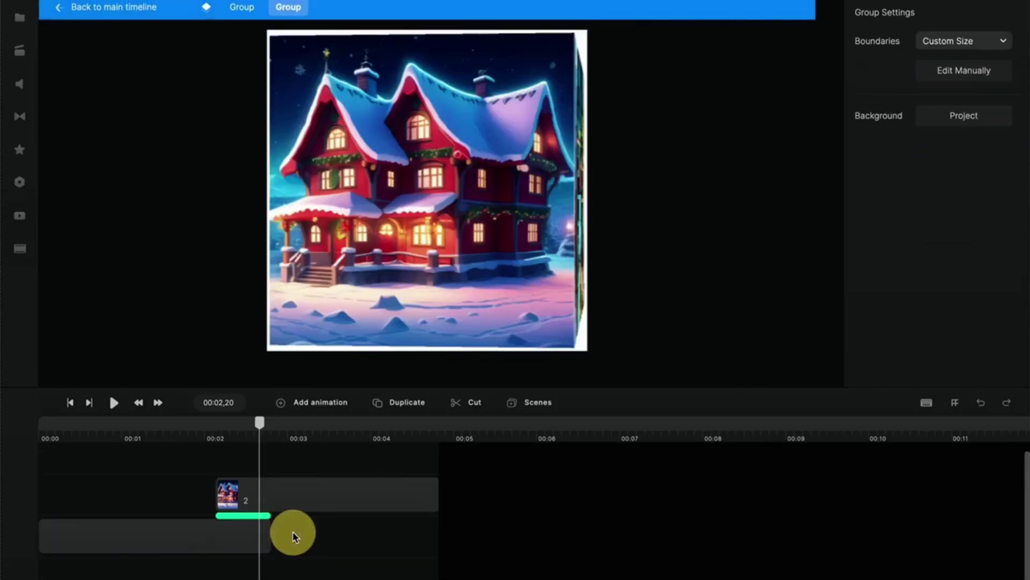
{"action": "left_click", "coordinate": [285, 492]}
{"action": "left_click_drag", "start_coordinate": [596, 359], "coordinate": [549, 67]}
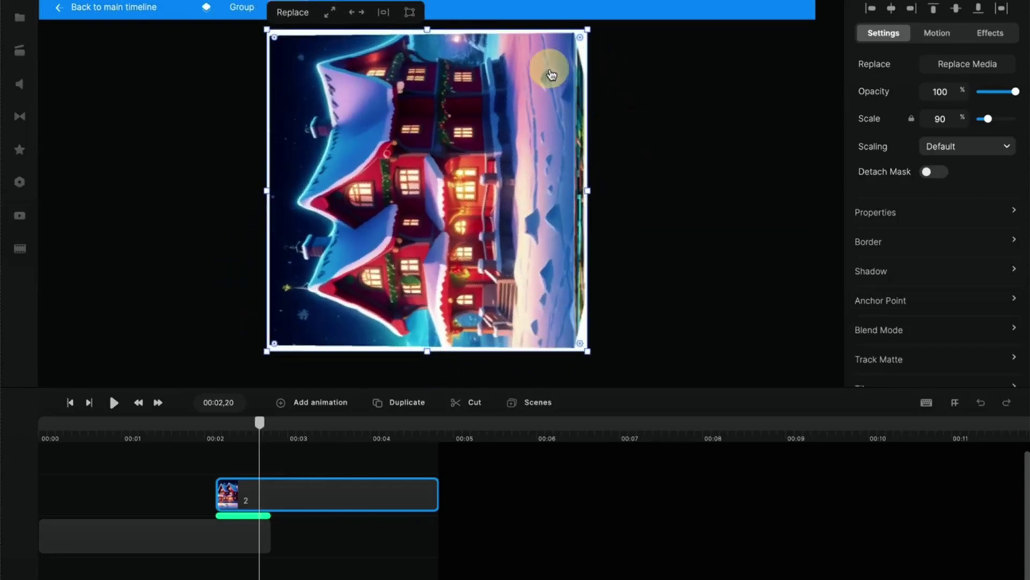
{"action": "left_click", "coordinate": [113, 7]}
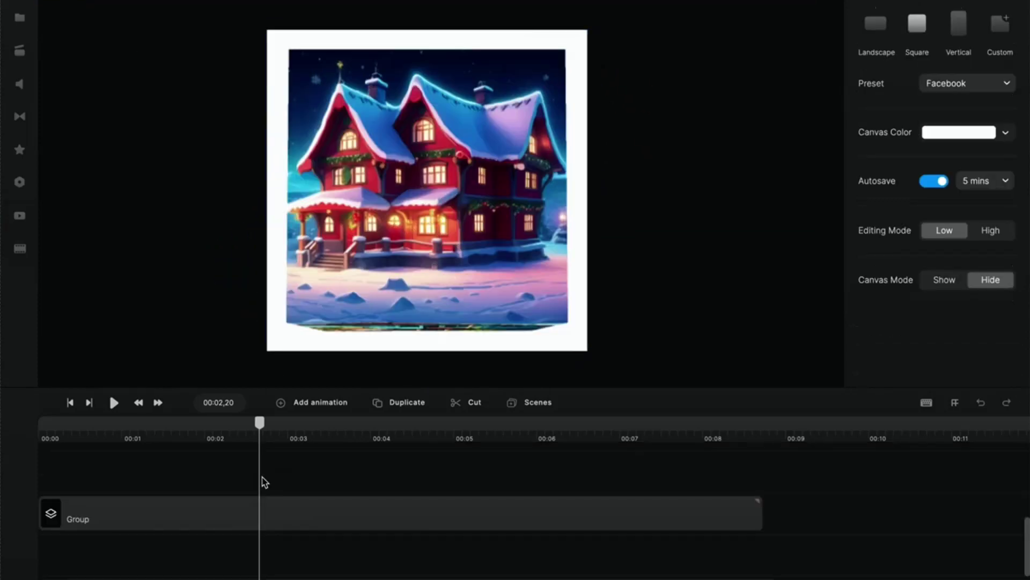
{"action": "left_click_drag", "start_coordinate": [260, 427], "coordinate": [434, 452]}
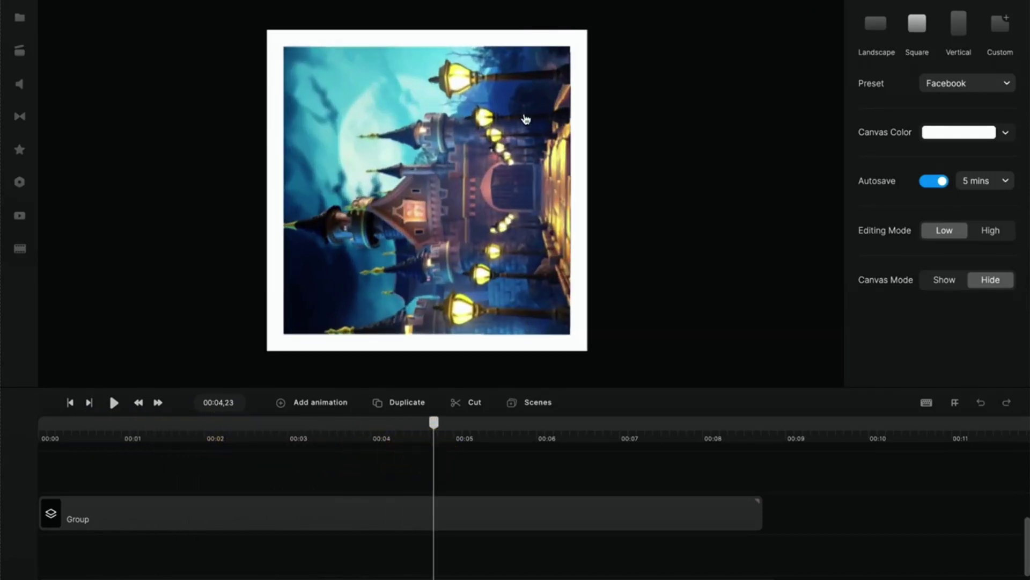
Rotate the castle clip 3 image 90° clockwise and scrub through its transition
{"action": "double_click", "coordinate": [443, 521]}
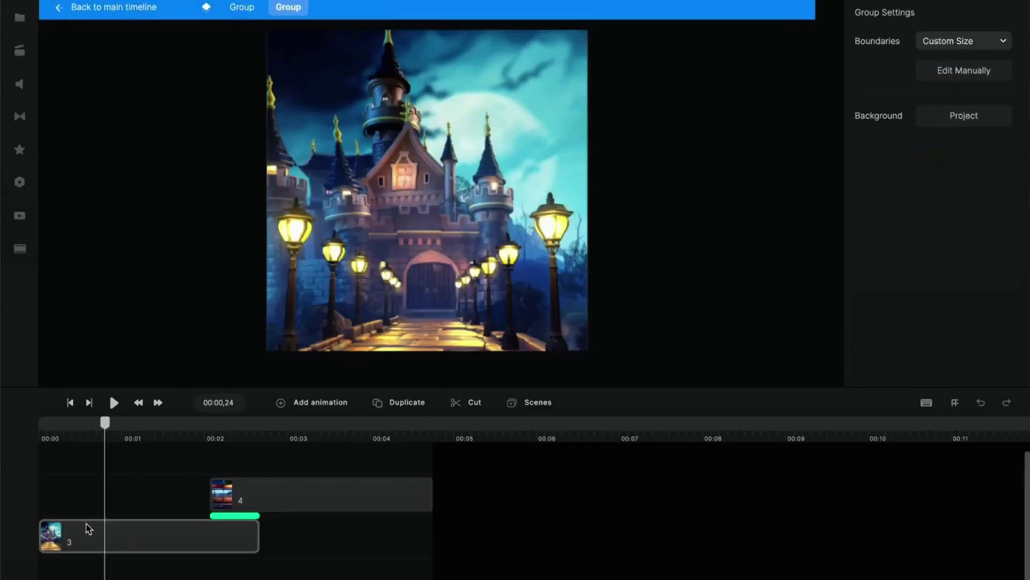
{"action": "left_click", "coordinate": [86, 529]}
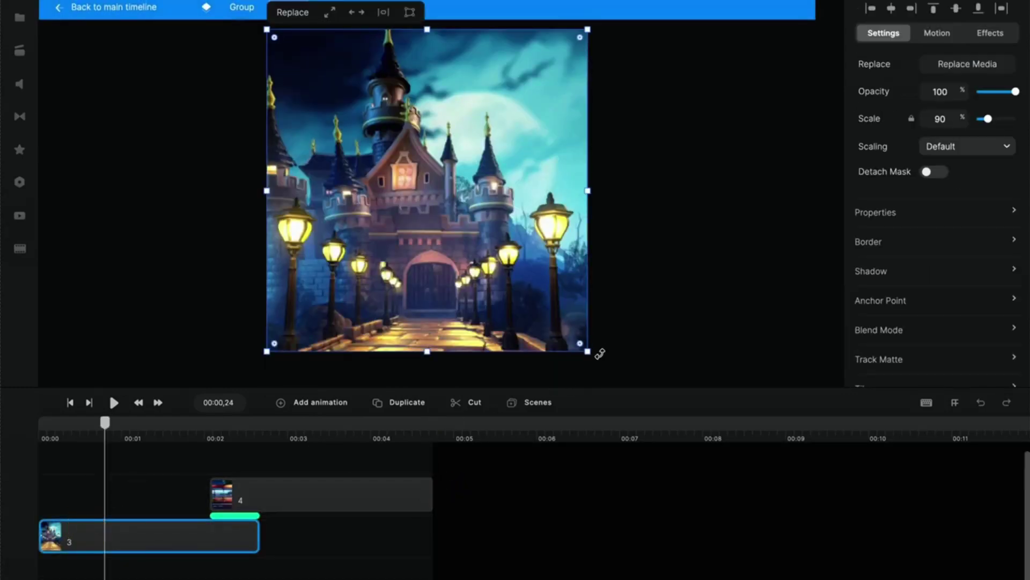
{"action": "left_click_drag", "start_coordinate": [600, 354], "coordinate": [301, 333]}
{"action": "left_click", "coordinate": [97, 9]}
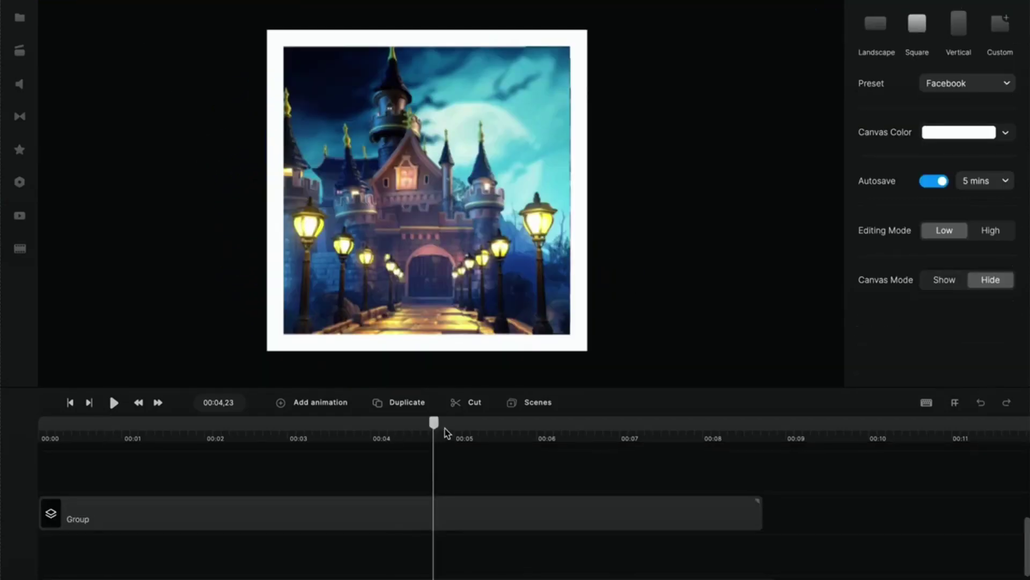
{"action": "left_click_drag", "start_coordinate": [436, 427], "coordinate": [594, 456]}
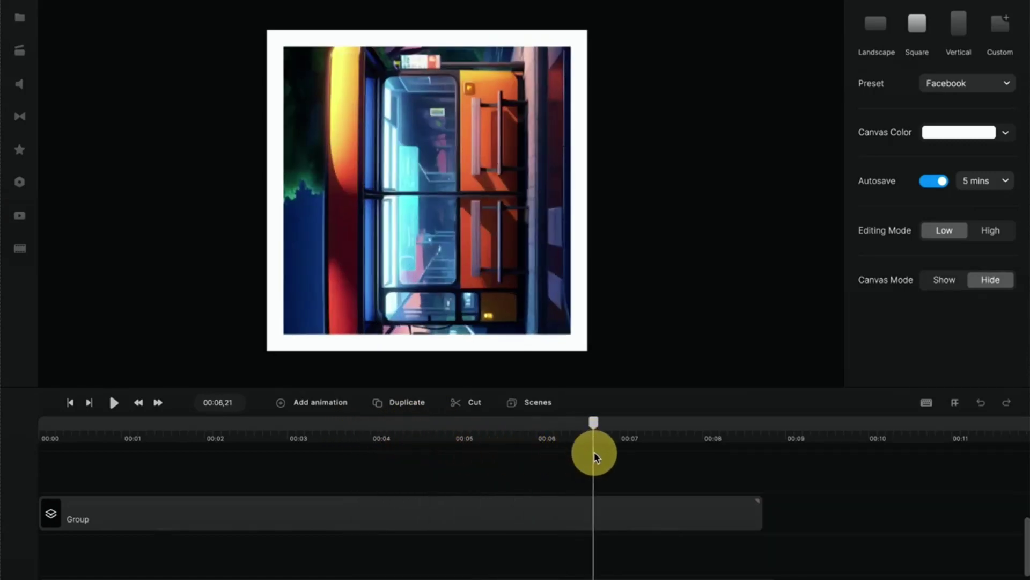
Rotate the bus-stop clip 4 image 90° clockwise, then return the playhead to the start
{"action": "double_click", "coordinate": [580, 519]}
{"action": "double_click", "coordinate": [494, 490]}
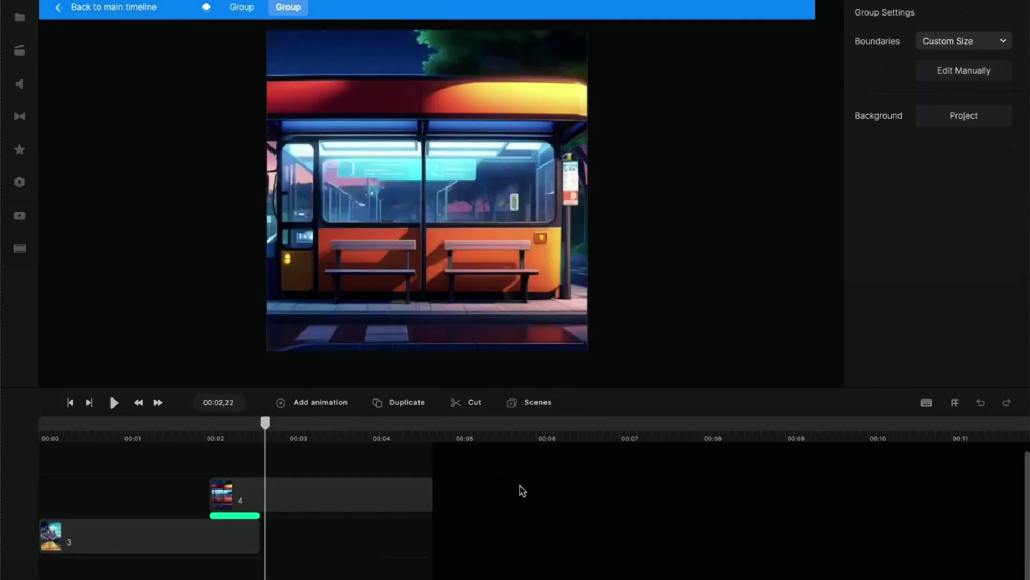
{"action": "left_click", "coordinate": [272, 502]}
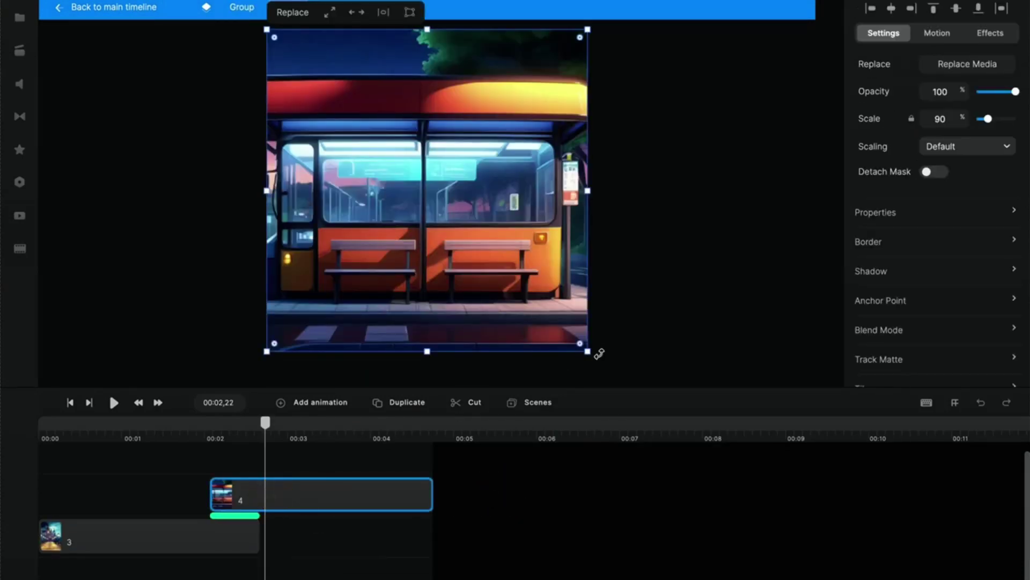
{"action": "left_click_drag", "start_coordinate": [599, 354], "coordinate": [298, 322]}
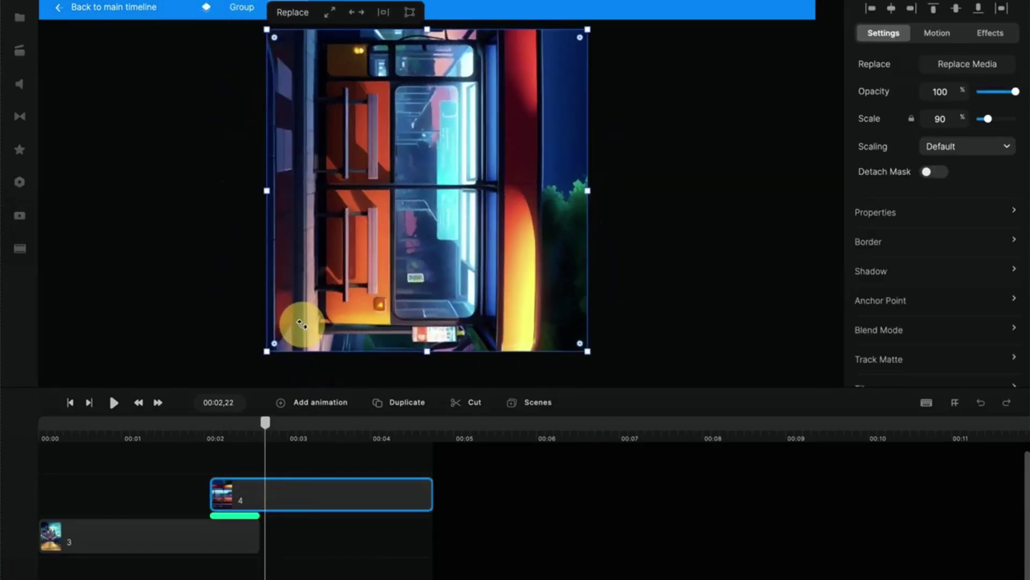
{"action": "left_click", "coordinate": [105, 9]}
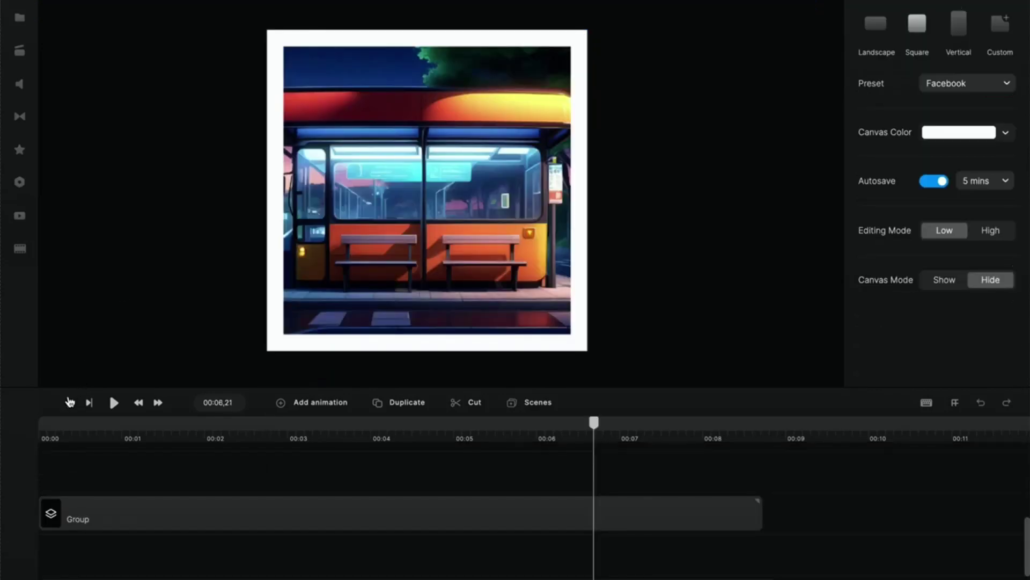
{"action": "left_click", "coordinate": [70, 402]}
Play through the four scenes, then ungroup the outer Group into its two groups
{"action": "left_click", "coordinate": [114, 402]}
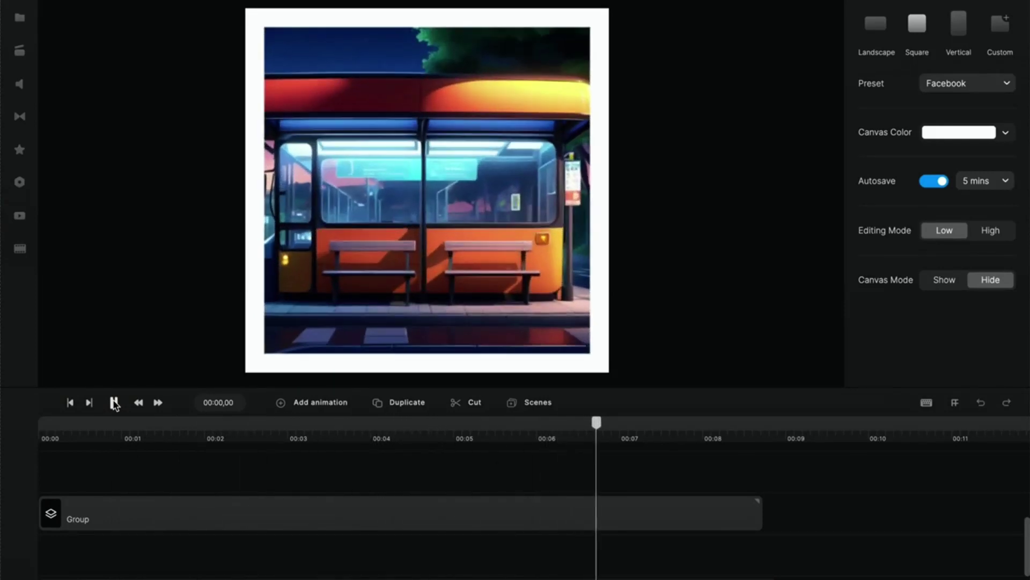
{"action": "left_click", "coordinate": [114, 403]}
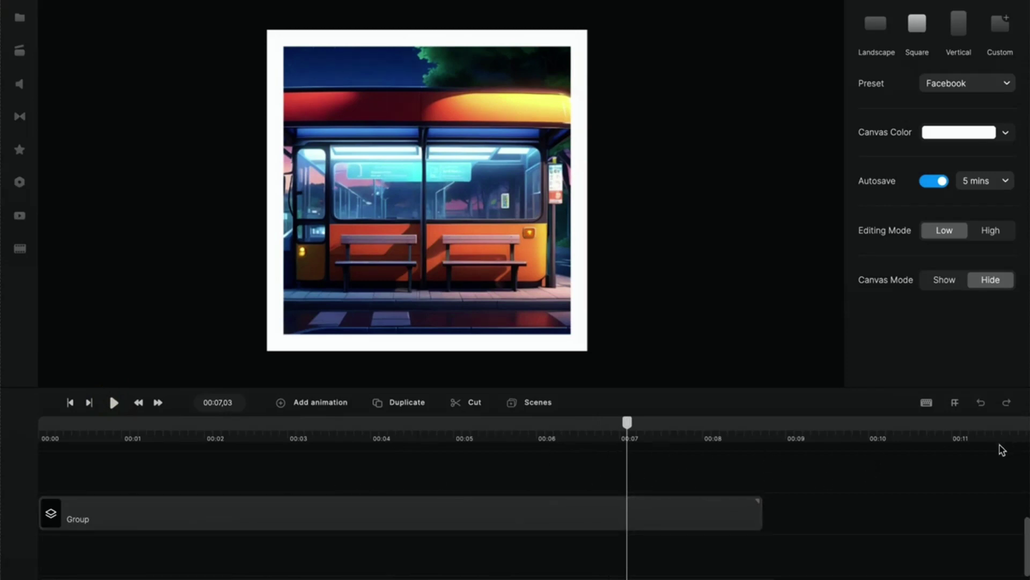
{"action": "left_click", "coordinate": [721, 520]}
{"action": "right_click", "coordinate": [722, 519]}
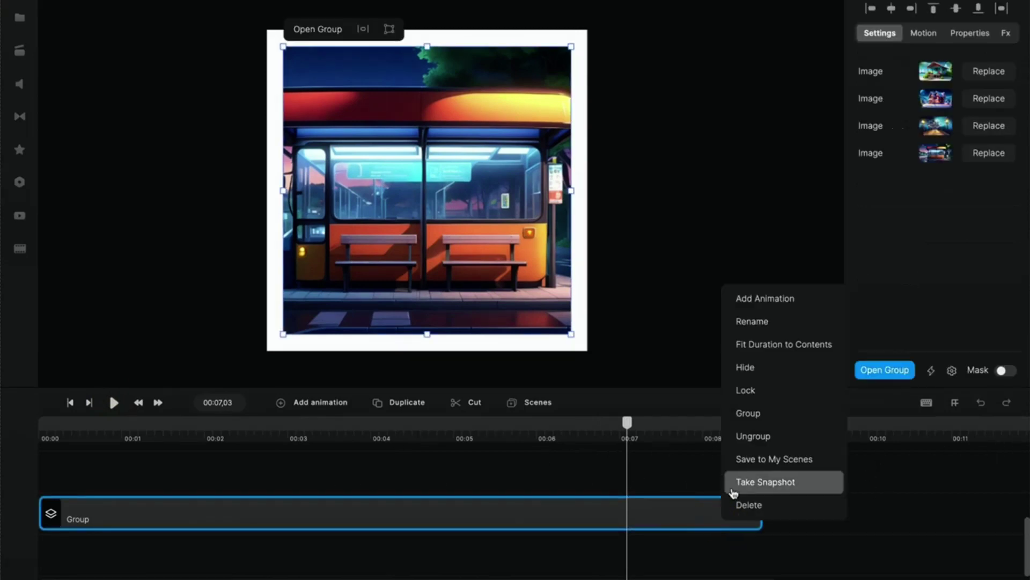
{"action": "left_click", "coordinate": [743, 424]}
{"action": "scroll", "coordinate": [448, 521], "scroll_direction": "down", "scroll_amount": 1}
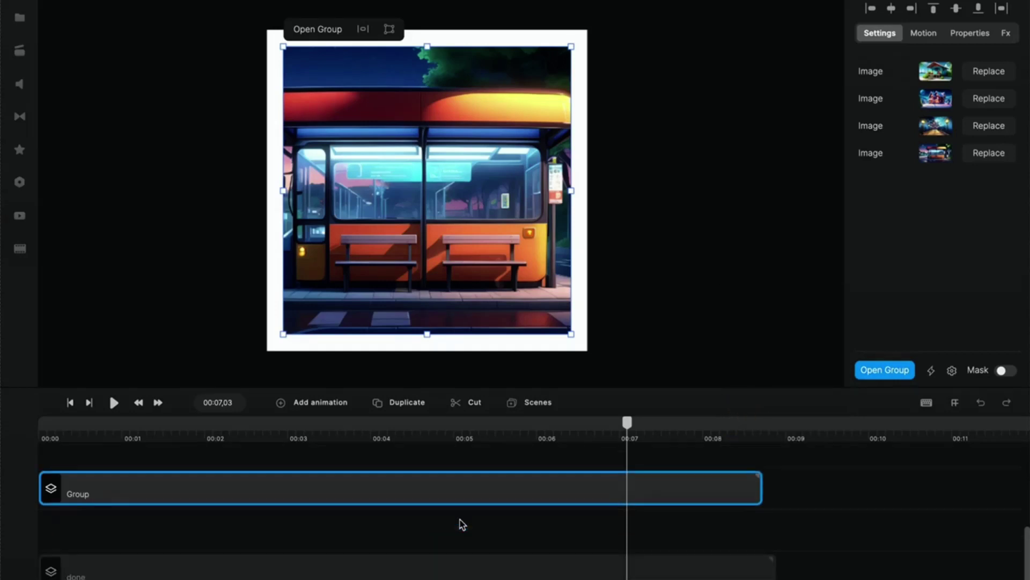
{"action": "right_click", "coordinate": [451, 488]}
{"action": "left_click", "coordinate": [474, 396]}
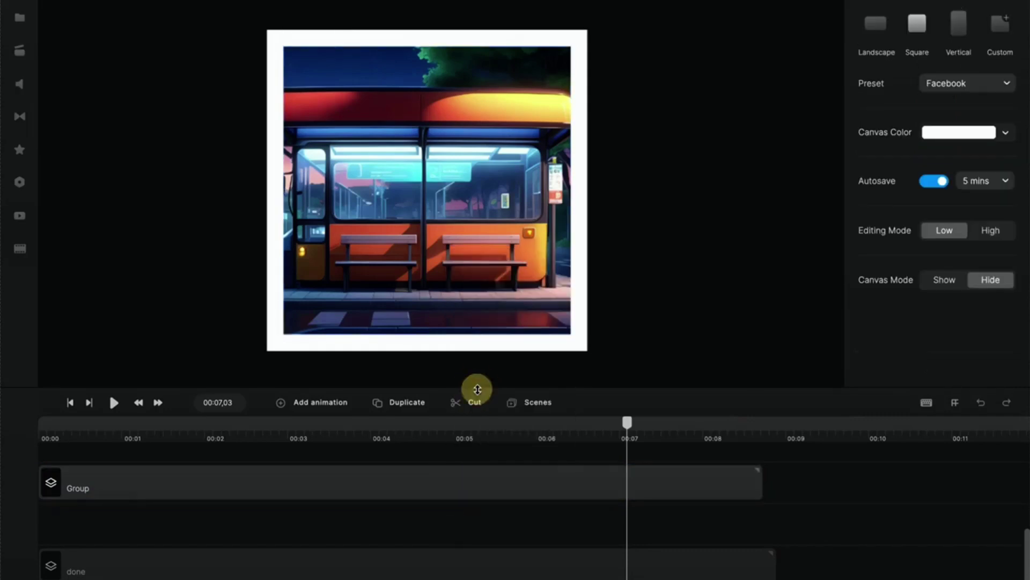
{"action": "right_click", "coordinate": [361, 473]}
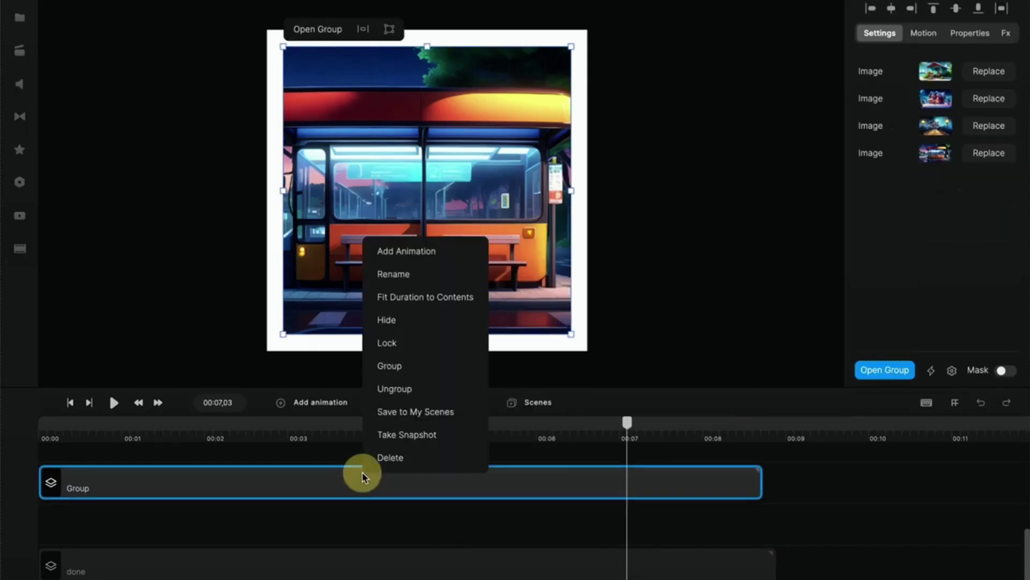
{"action": "left_click", "coordinate": [387, 395]}
Replay the transitions, then select both groups and rejoin them with Ctrl+G
{"action": "left_click", "coordinate": [70, 402]}
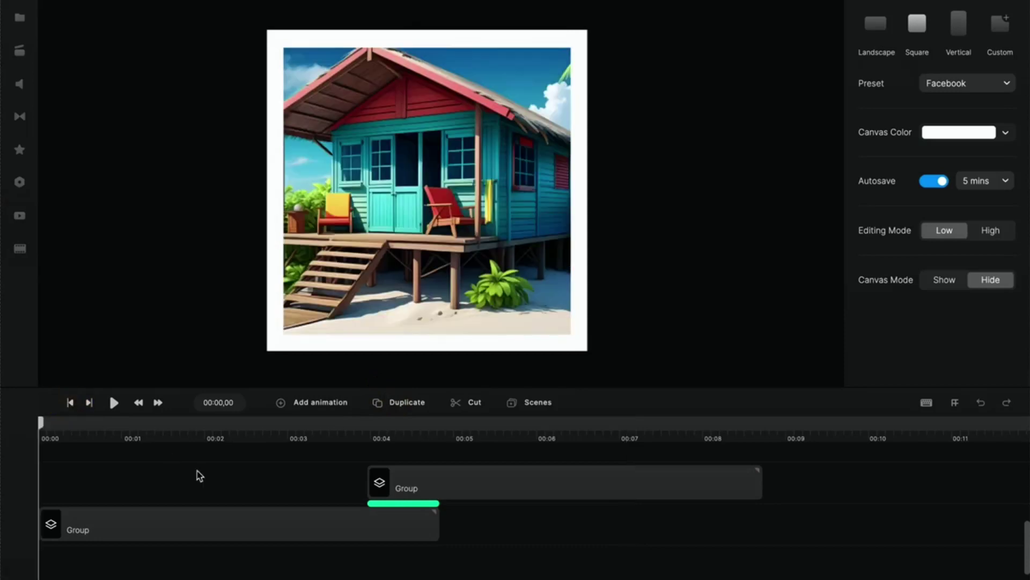
{"action": "scroll", "coordinate": [214, 485], "scroll_direction": "up", "scroll_amount": 2}
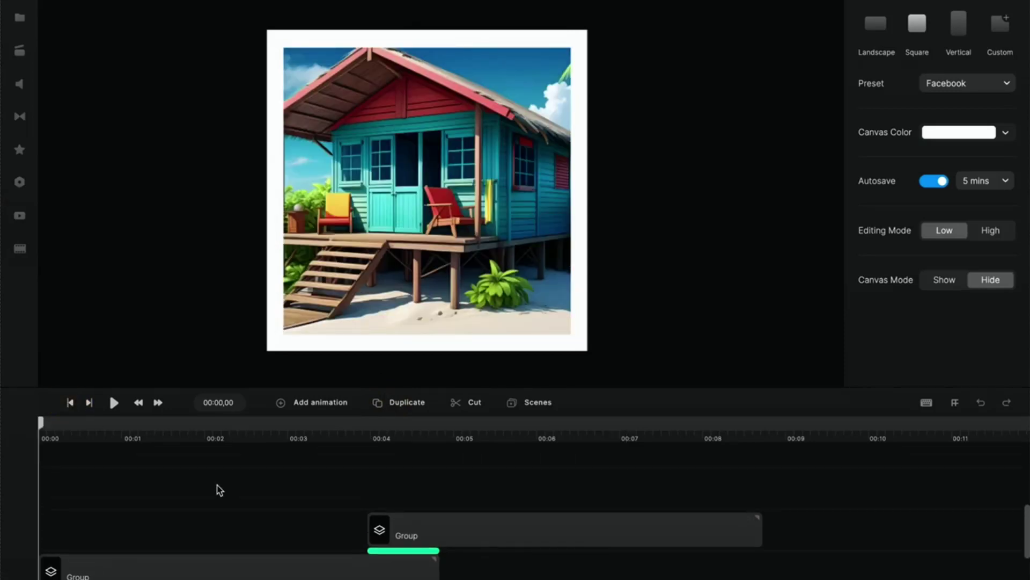
{"action": "left_click", "coordinate": [114, 403]}
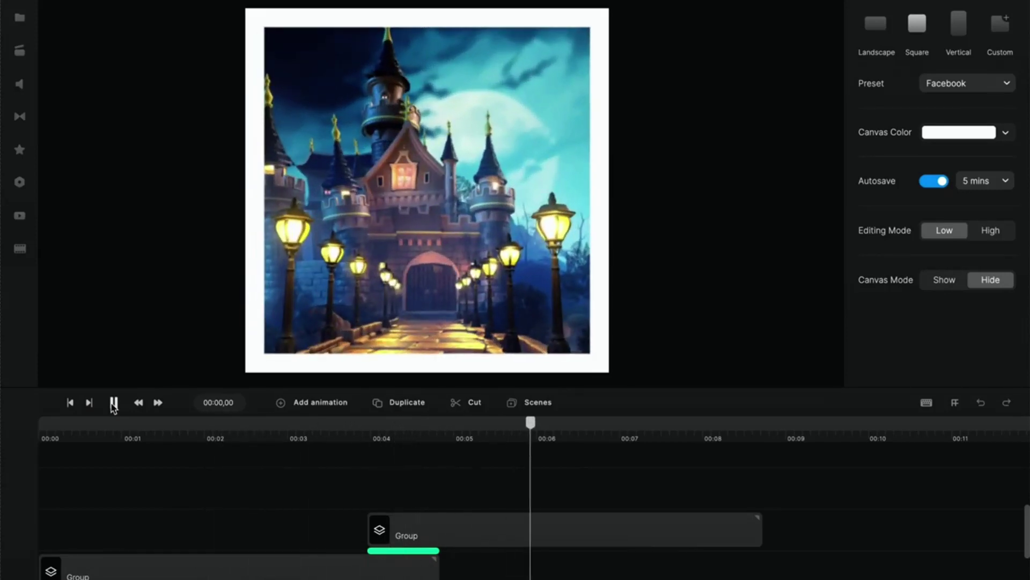
{"action": "left_click", "coordinate": [113, 402]}
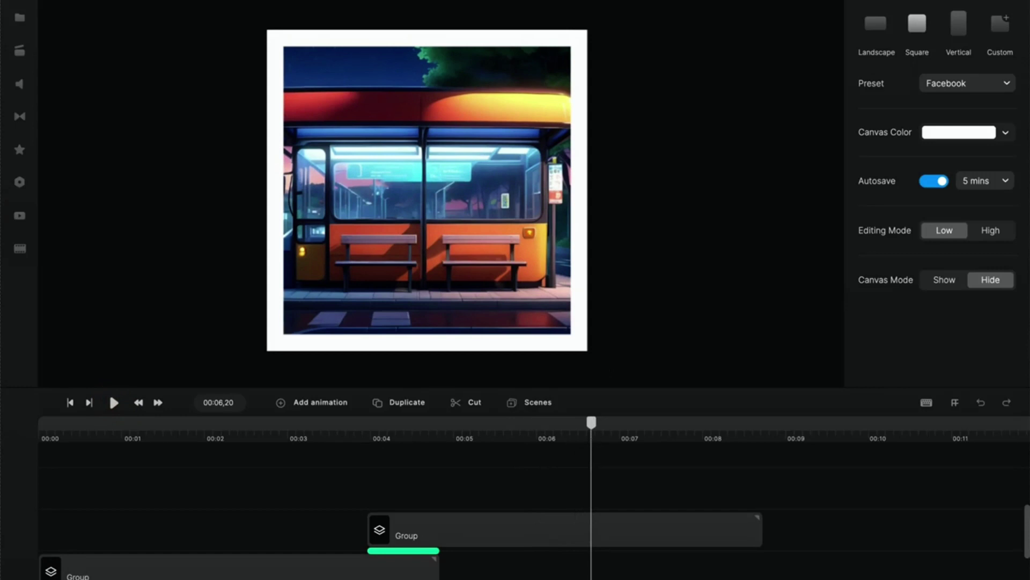
{"action": "left_click_drag", "start_coordinate": [487, 567], "coordinate": [361, 516]}
{"action": "key", "text": "ctrl+g"}
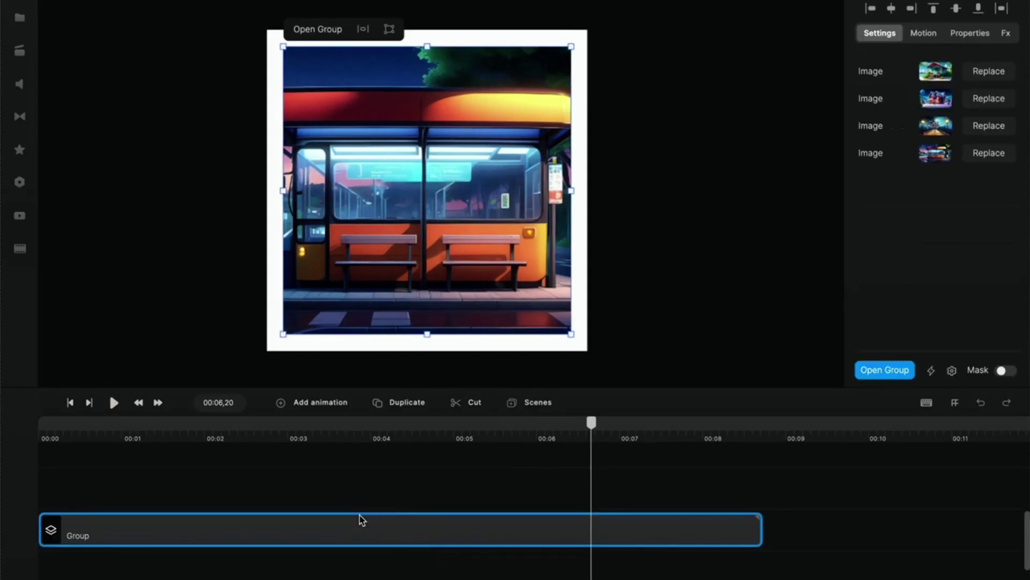